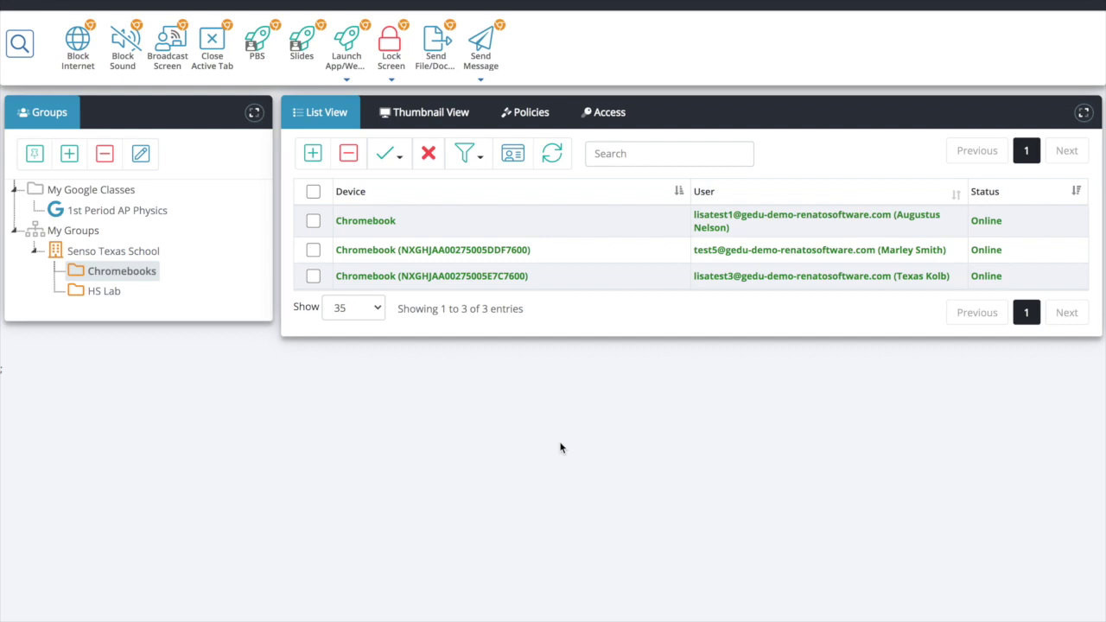
Step: Open the 1st Period AP Physics class and view its devices as enlarged thumbnails
{"action": "left_click", "coordinate": [136, 216]}
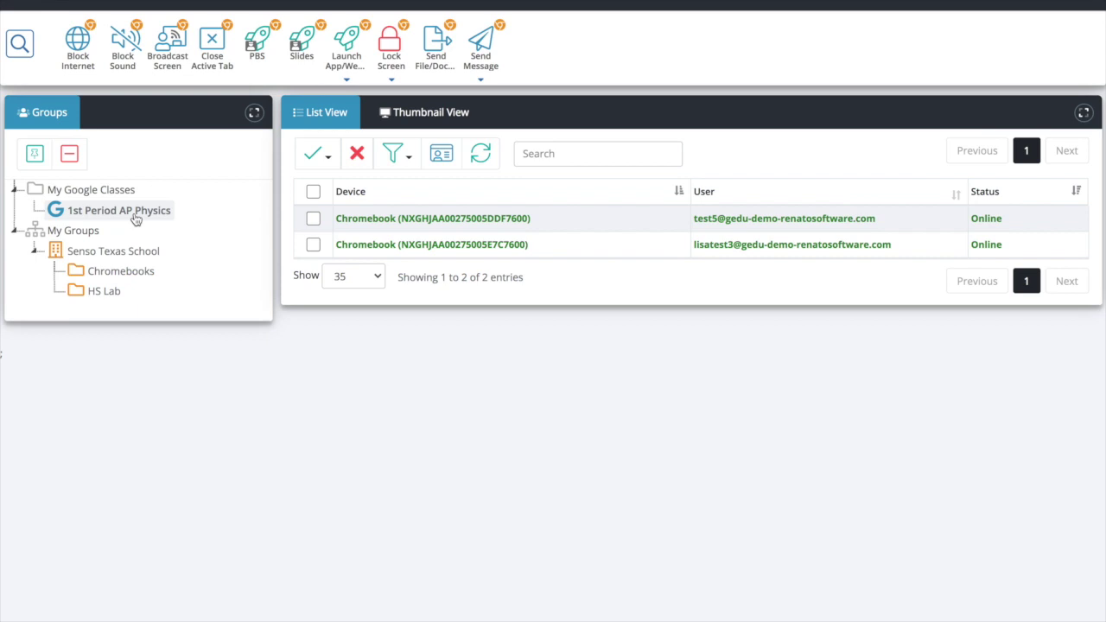
{"action": "left_click", "coordinate": [632, 226]}
{"action": "left_click", "coordinate": [675, 245]}
{"action": "left_click", "coordinate": [420, 111]}
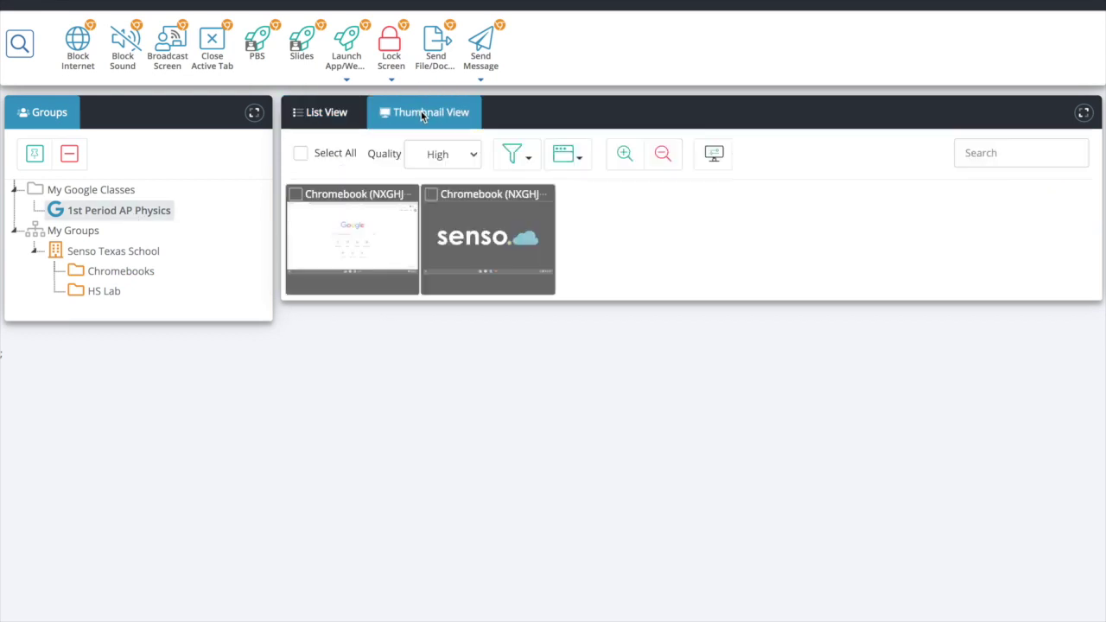
{"action": "left_click", "coordinate": [624, 158]}
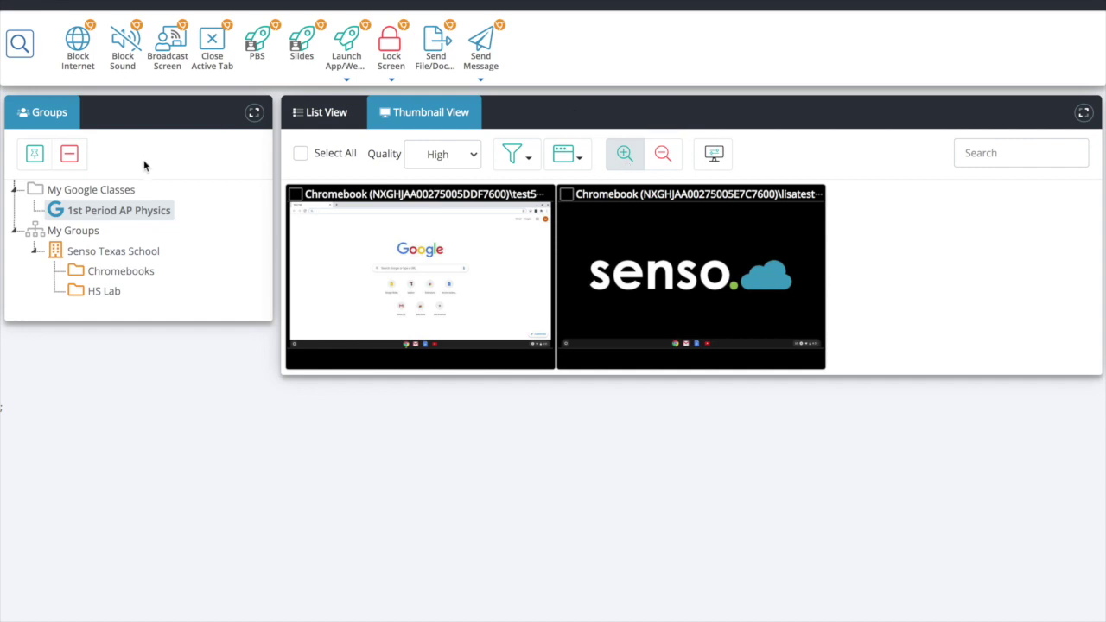
{"action": "left_click", "coordinate": [164, 222]}
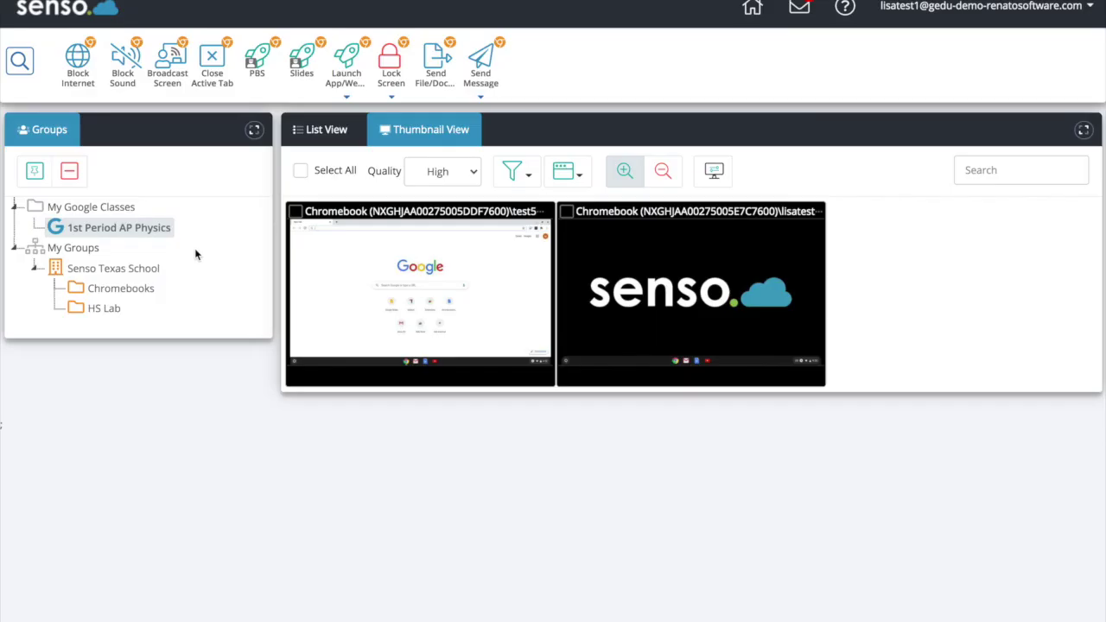
Step: Open the Chromebooks group, check its device list, and view the devices as enlarged thumbnails
{"action": "left_click", "coordinate": [140, 292]}
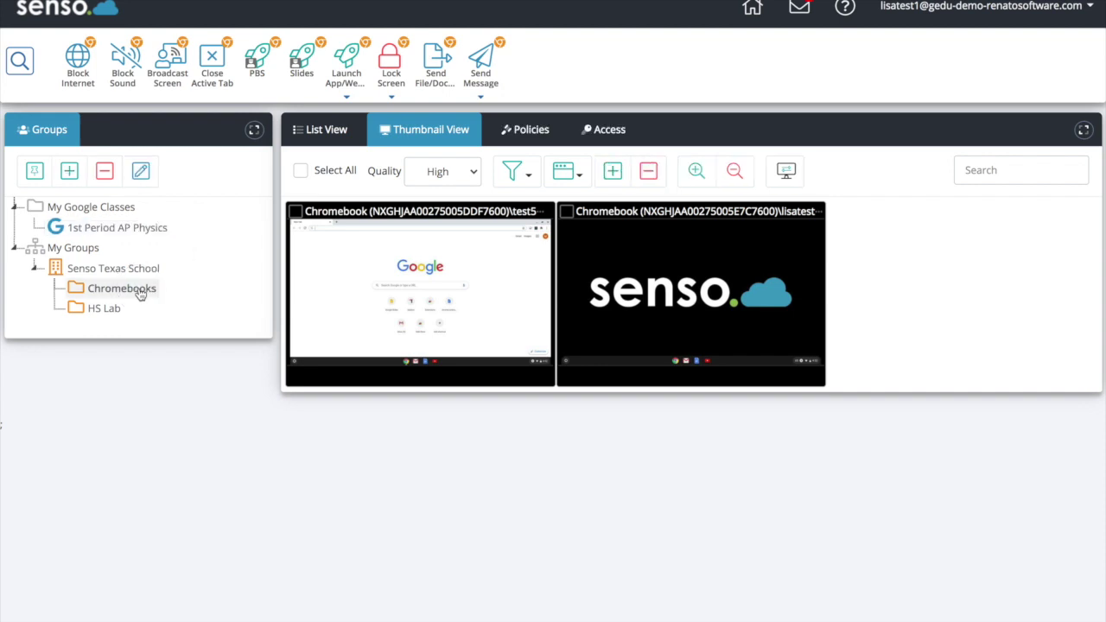
{"action": "left_click", "coordinate": [140, 294]}
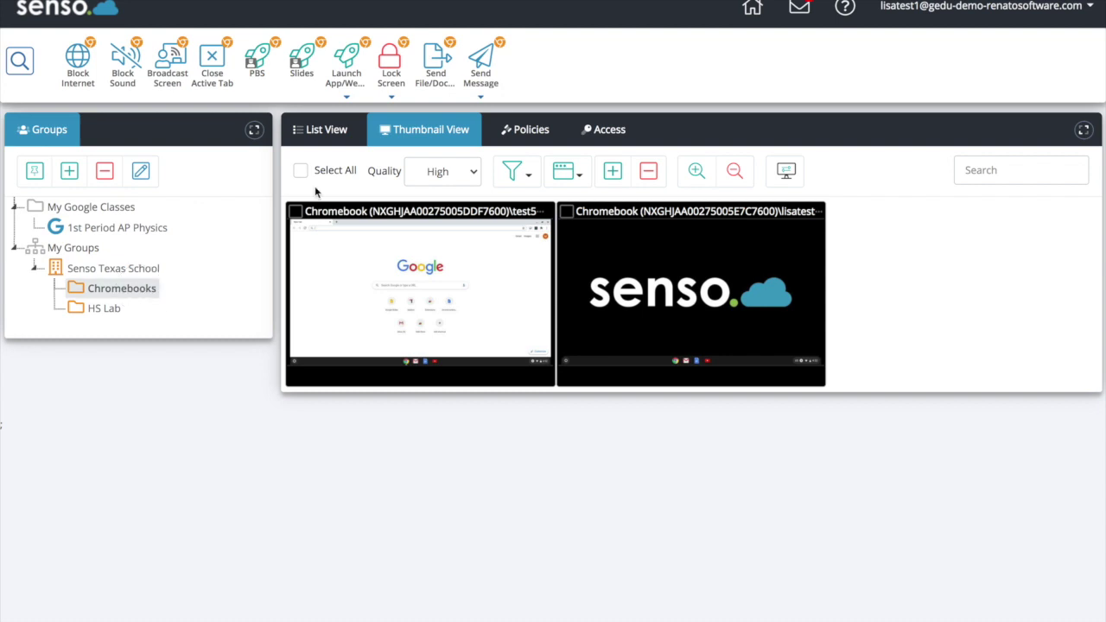
{"action": "left_click", "coordinate": [328, 129]}
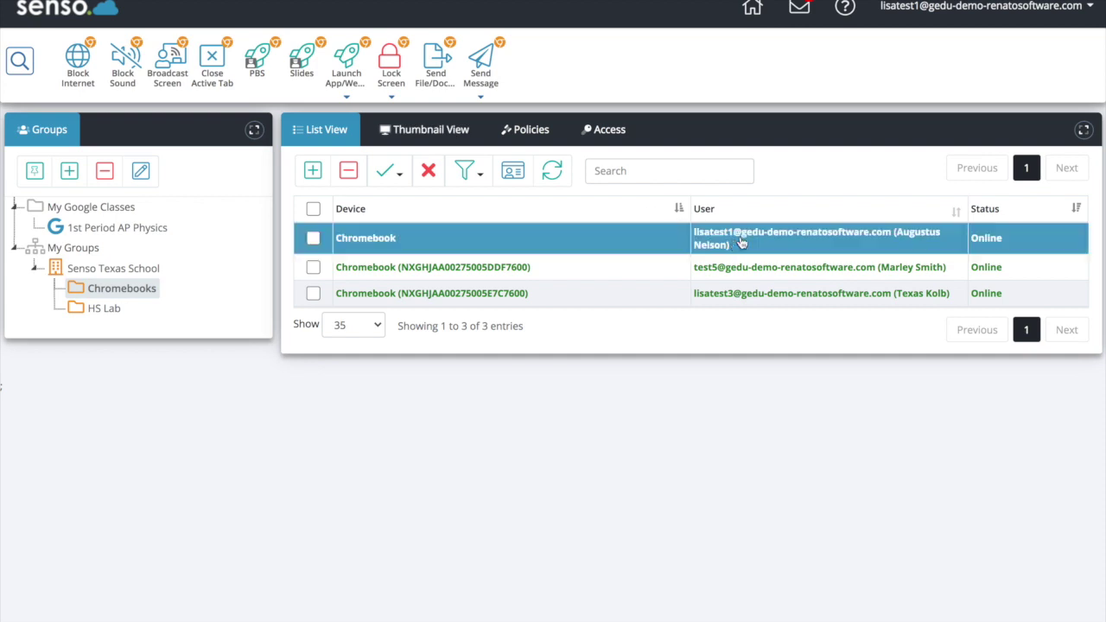
{"action": "left_click", "coordinate": [449, 134]}
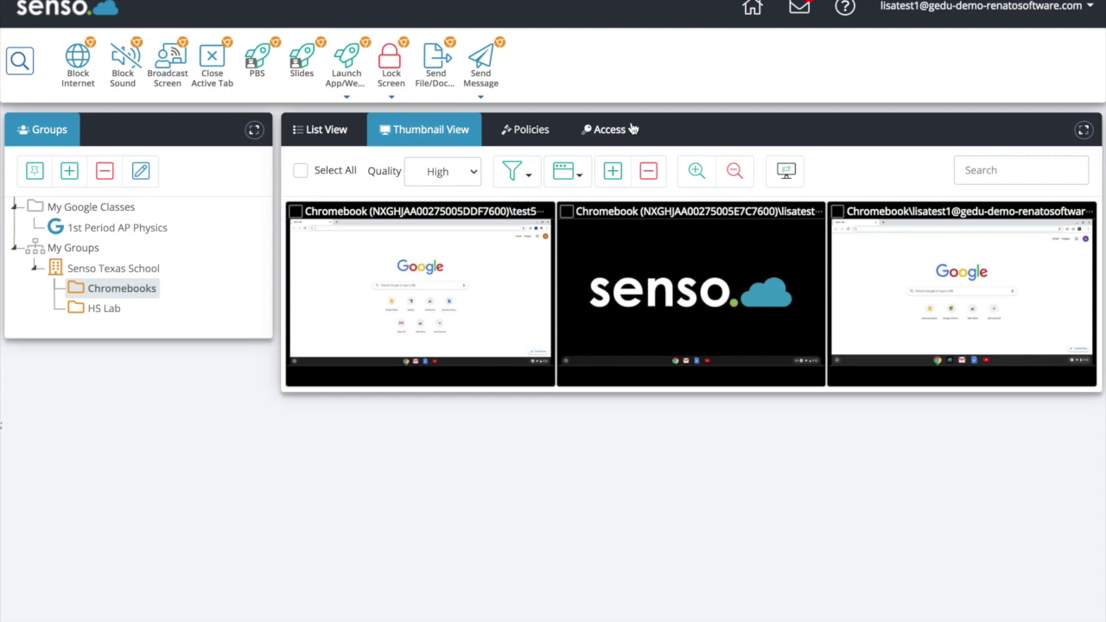
{"action": "left_click", "coordinate": [697, 170]}
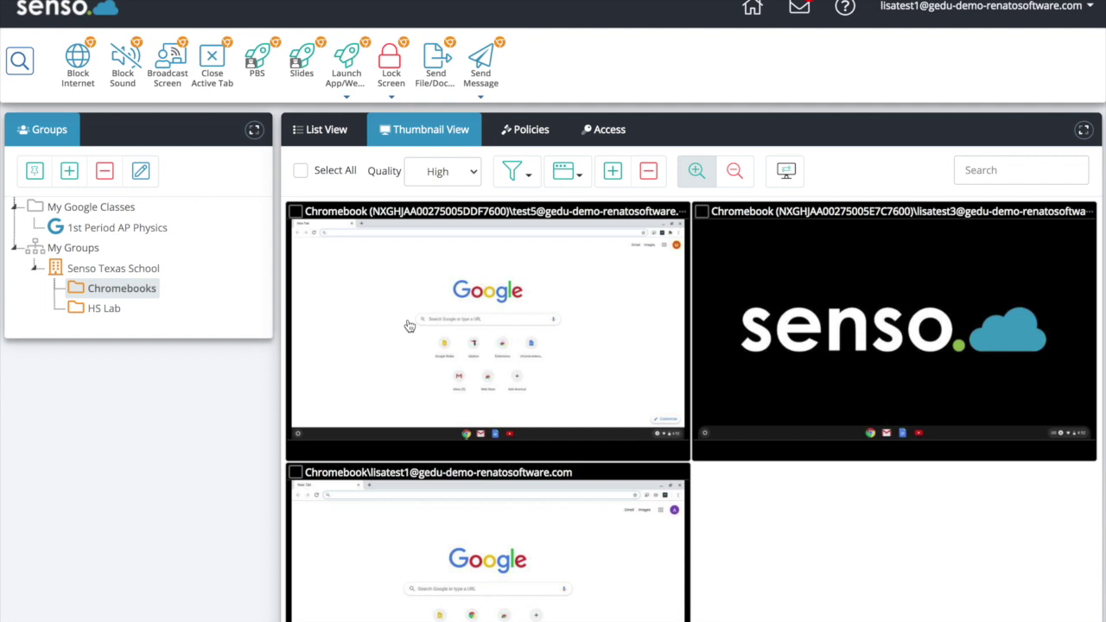
Step: Open the first Chromebook's remote screen and review the available quality levels
{"action": "double_click", "coordinate": [513, 272]}
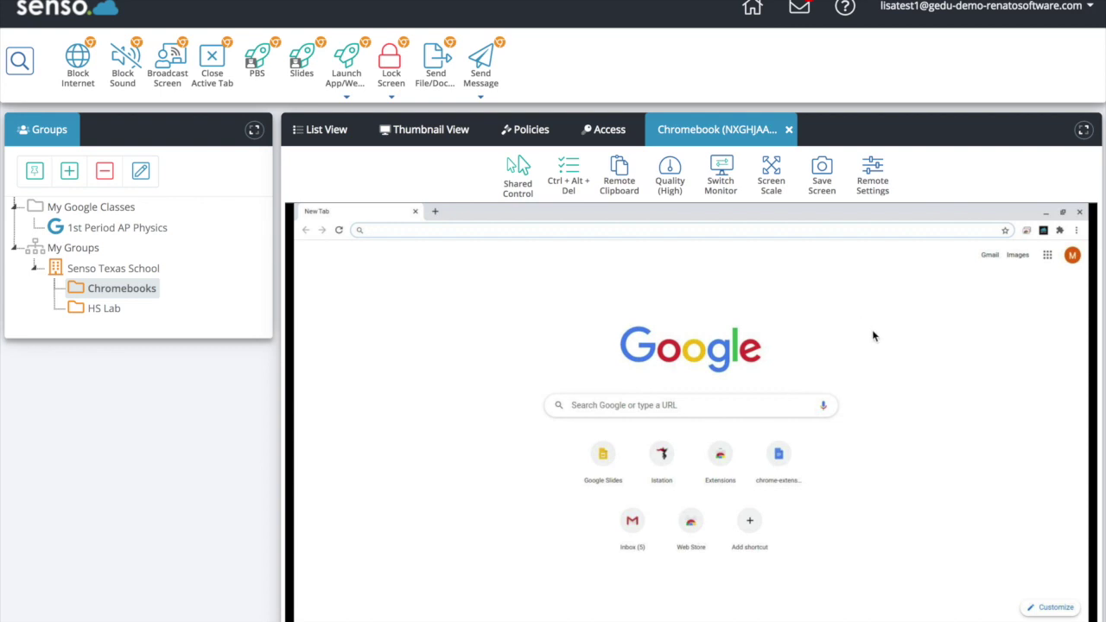
{"action": "left_click", "coordinate": [672, 175]}
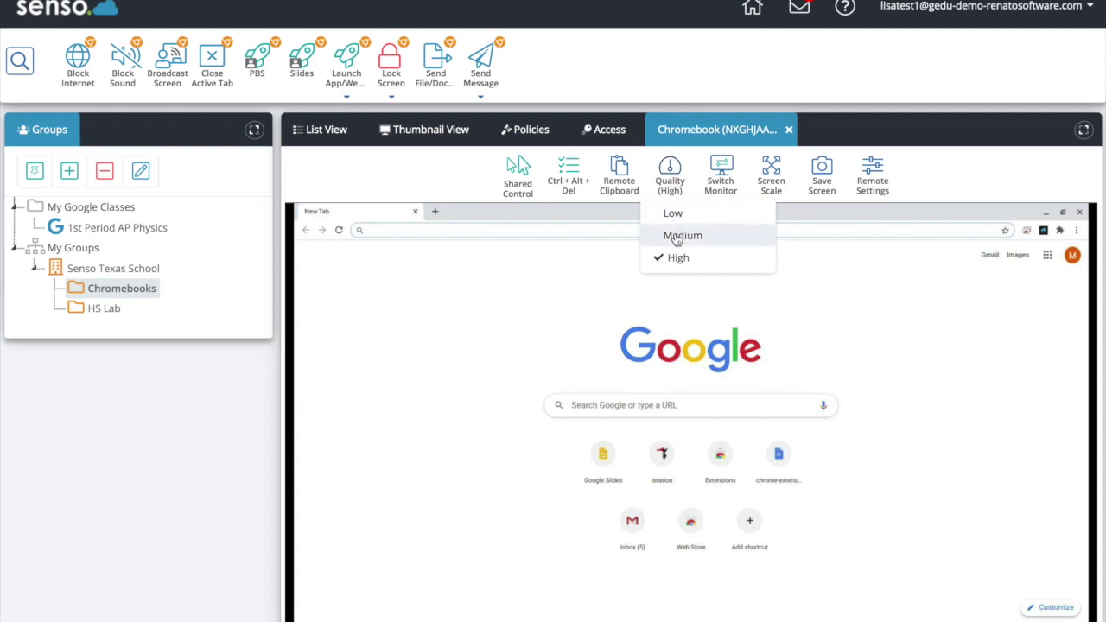
{"action": "left_click", "coordinate": [511, 346]}
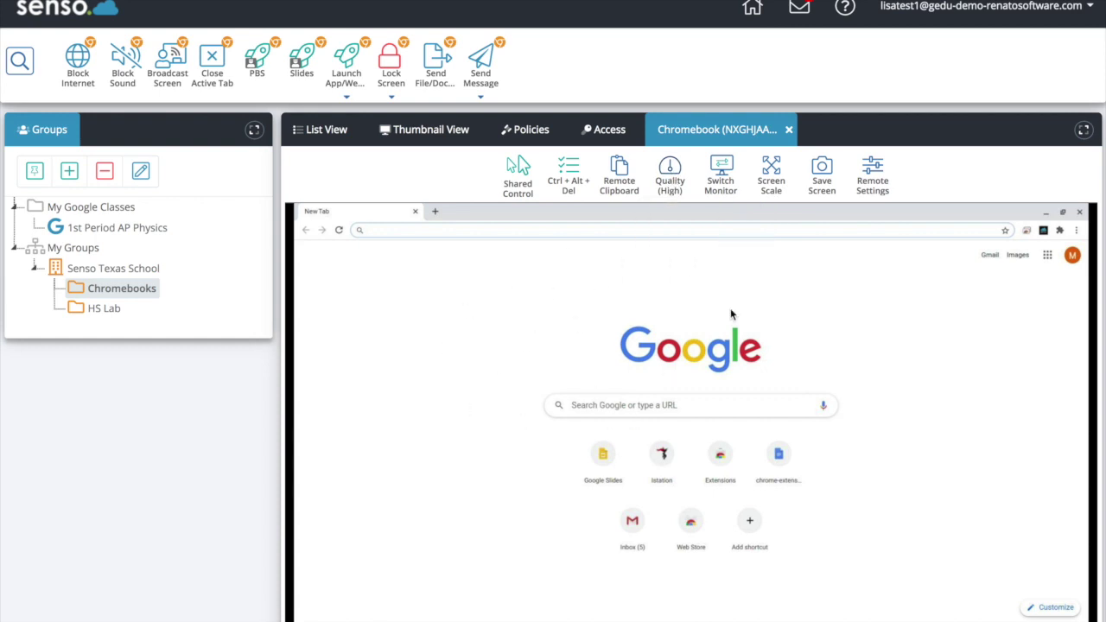
Step: View the remote screen at the Best Fit (Full) scale twice, exit full screen each time, and close the remote session
{"action": "left_click", "coordinate": [772, 177]}
{"action": "left_click", "coordinate": [778, 236]}
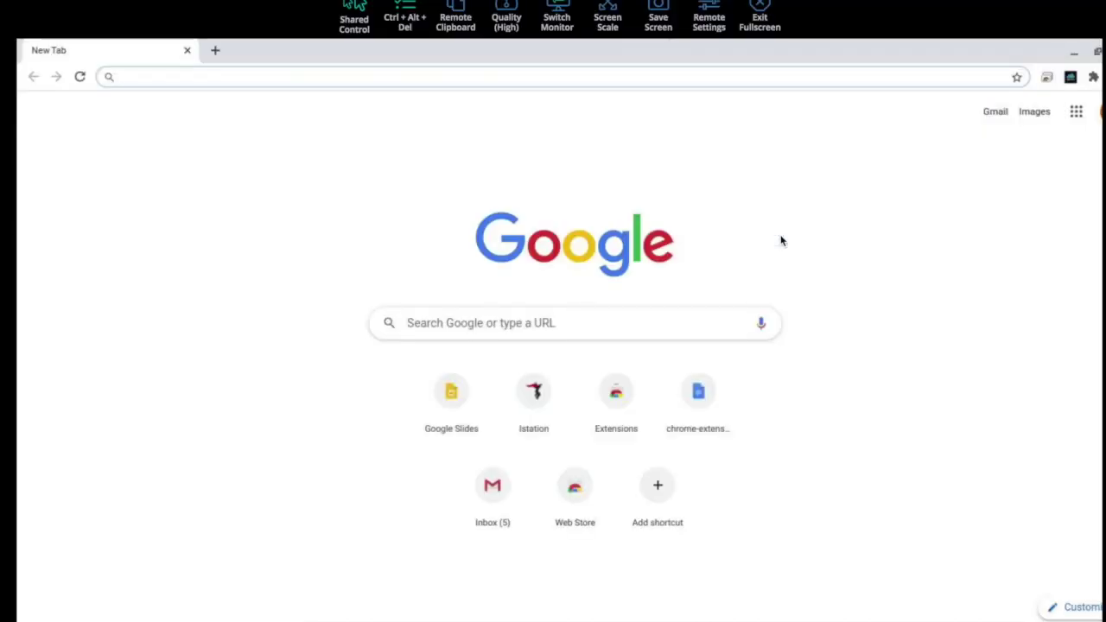
{"action": "left_click", "coordinate": [760, 13]}
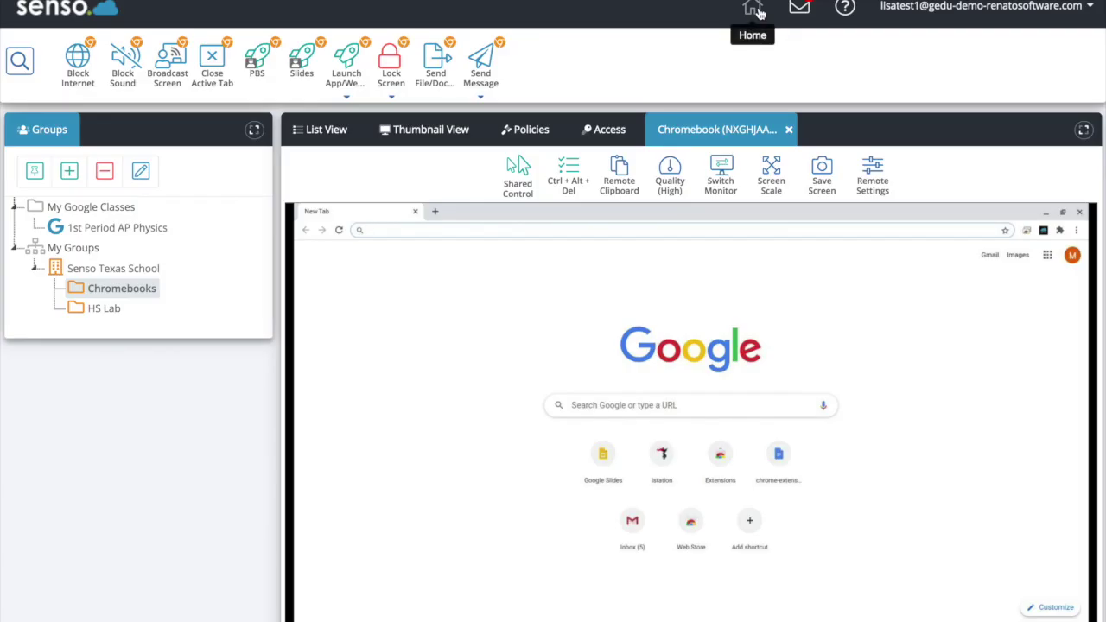
{"action": "left_click", "coordinate": [774, 180]}
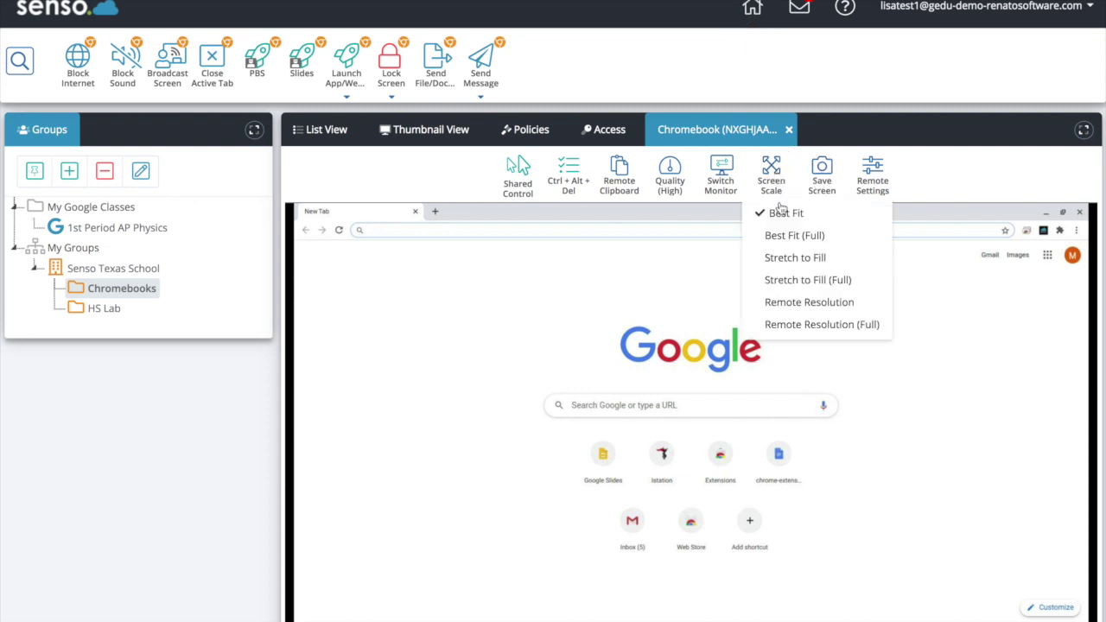
{"action": "left_click", "coordinate": [786, 238]}
{"action": "left_click", "coordinate": [760, 13]}
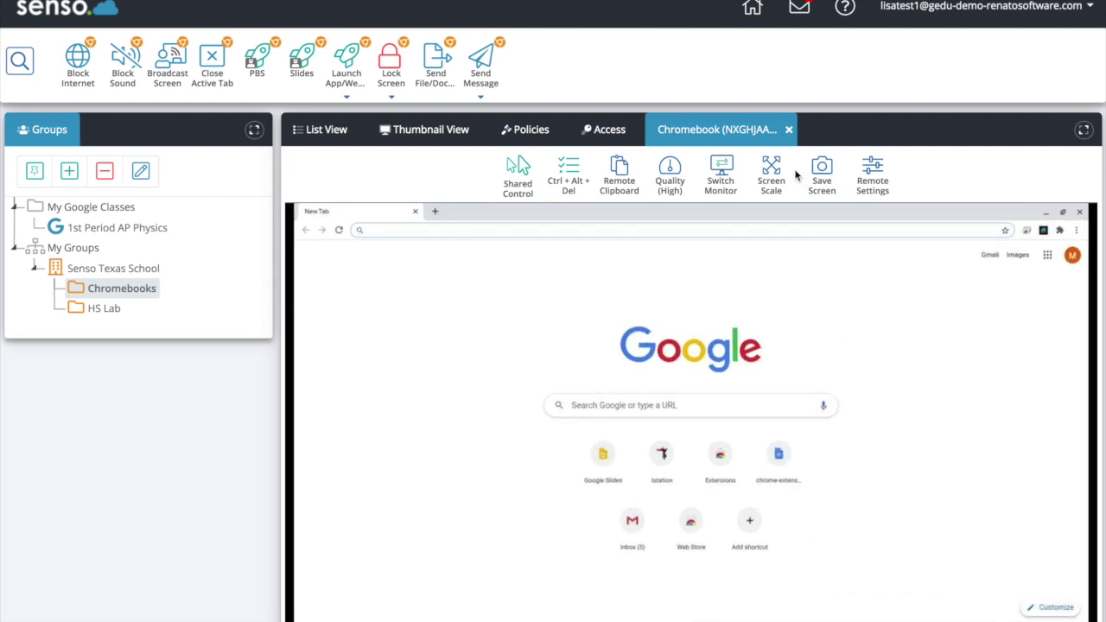
{"action": "left_click", "coordinate": [789, 130]}
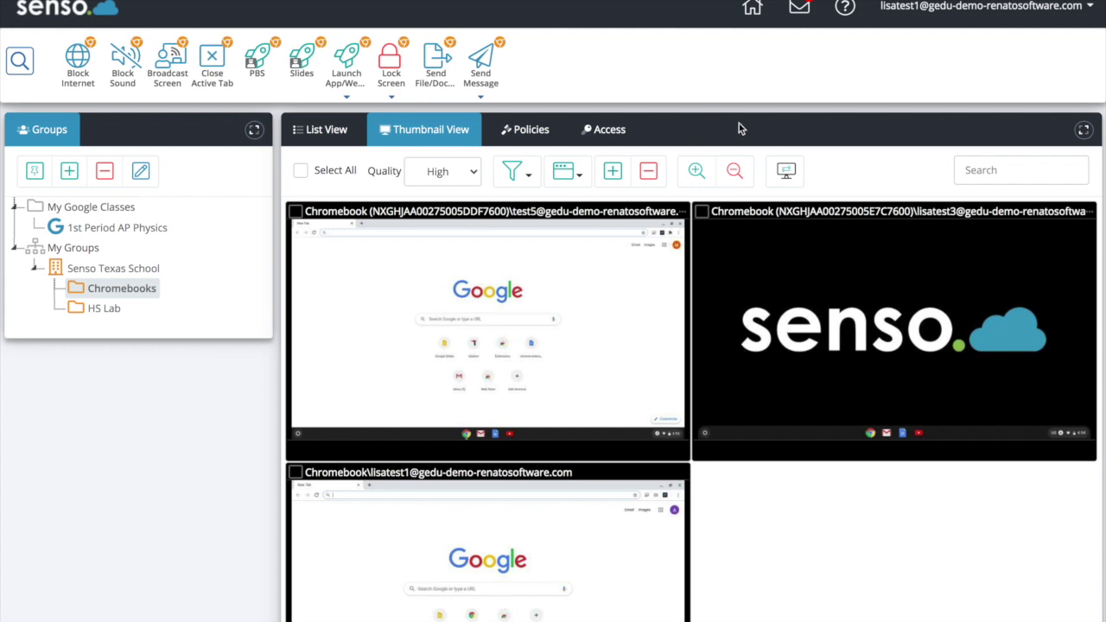
Step: Reopen and close the first Chromebook's remote screen, and open separate remote sessions for all three Chromebooks
{"action": "double_click", "coordinate": [589, 275]}
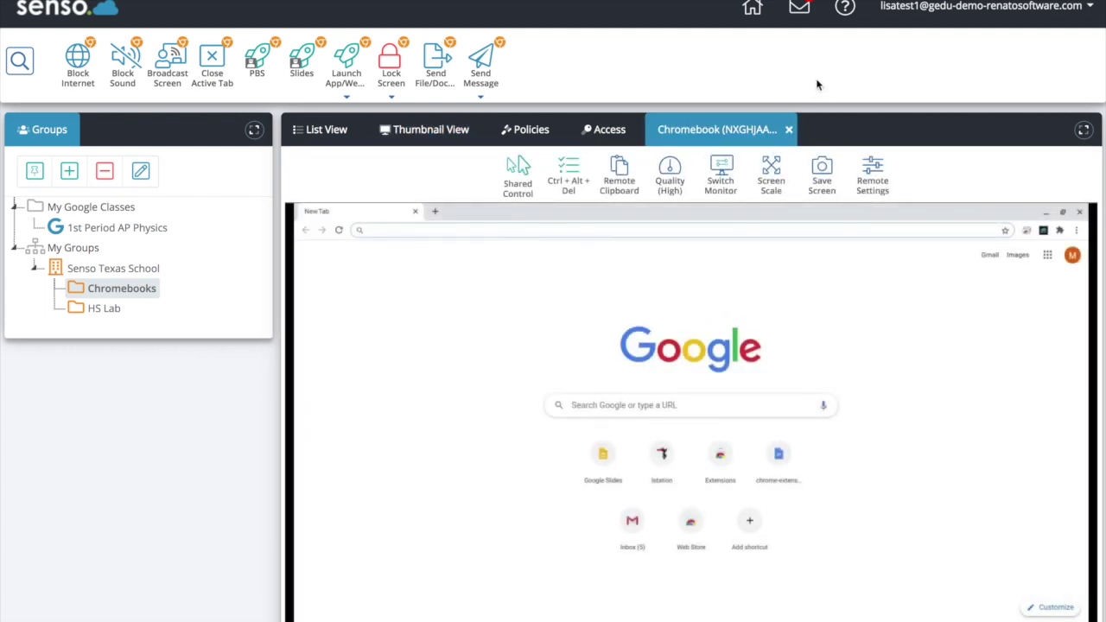
{"action": "left_click", "coordinate": [789, 130]}
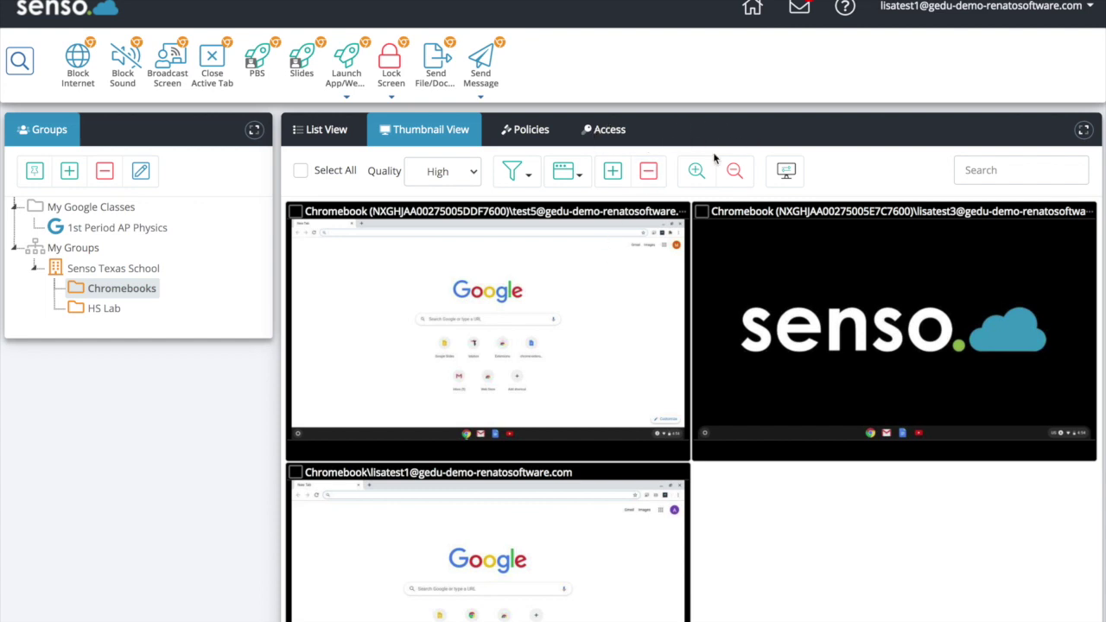
{"action": "double_click", "coordinate": [571, 248]}
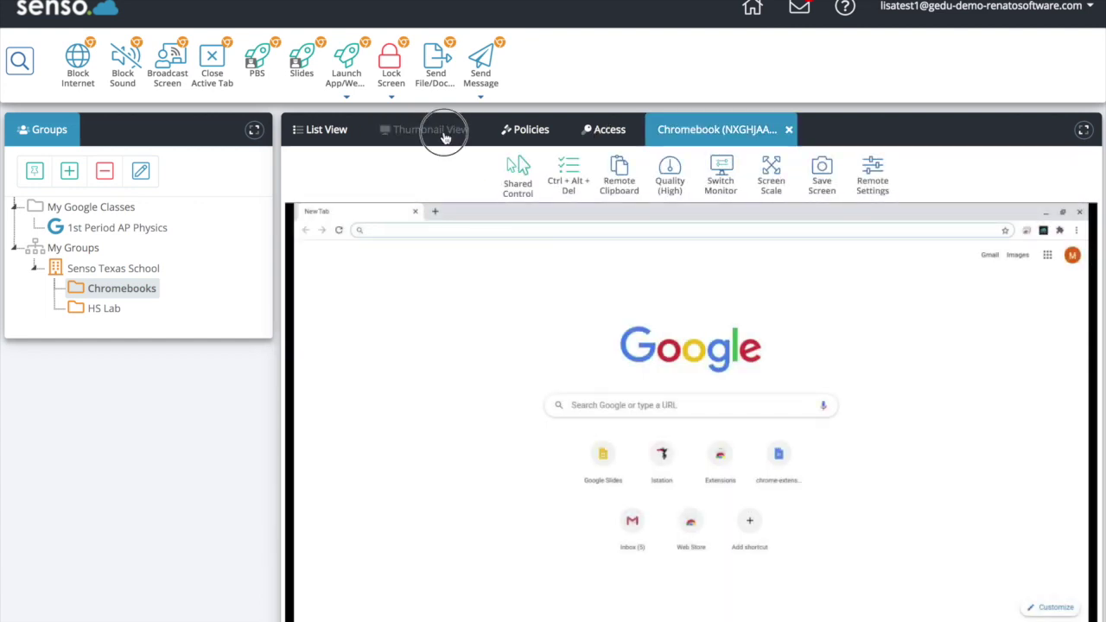
{"action": "left_click", "coordinate": [443, 132]}
{"action": "double_click", "coordinate": [849, 329]}
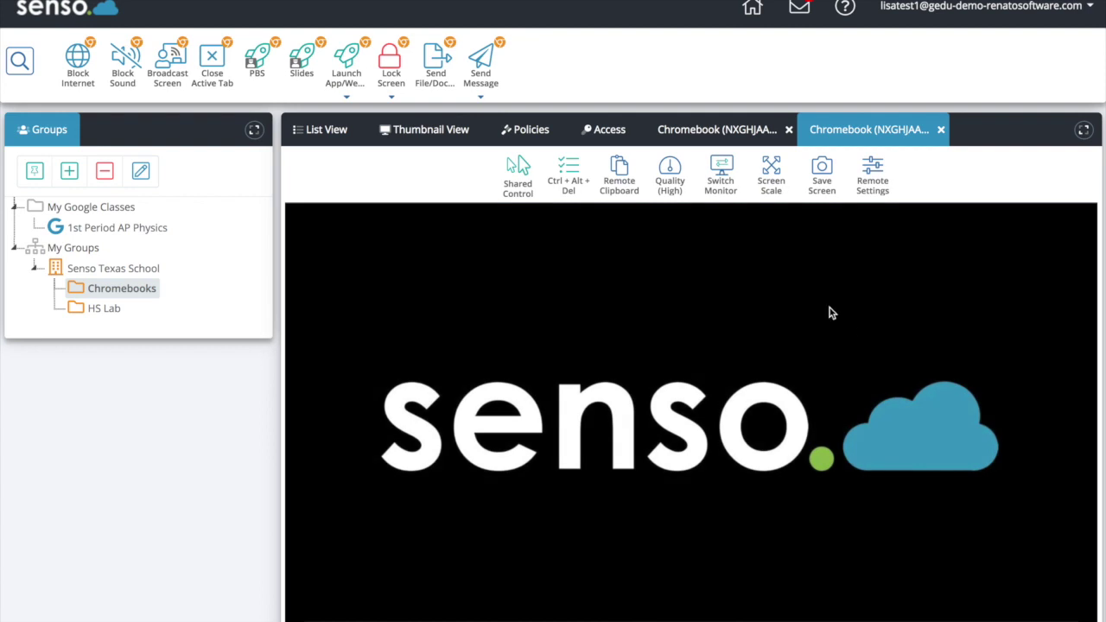
{"action": "left_click", "coordinate": [458, 132]}
{"action": "double_click", "coordinate": [536, 502]}
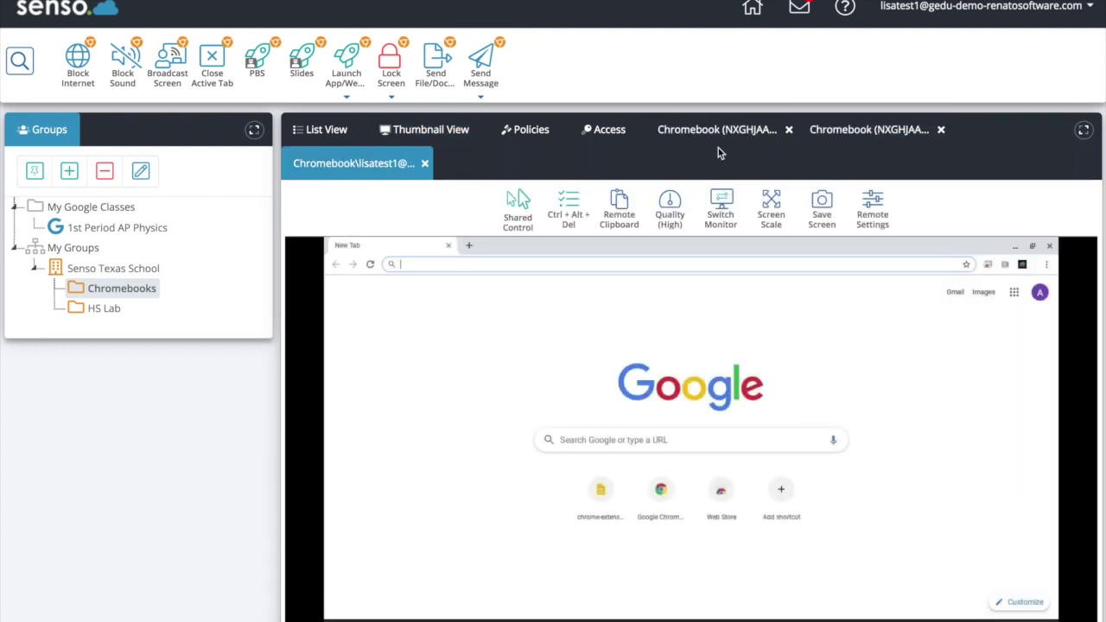
Step: Switch between the remote sessions of the first two Chromebooks and close all three sessions
{"action": "left_click", "coordinate": [748, 125]}
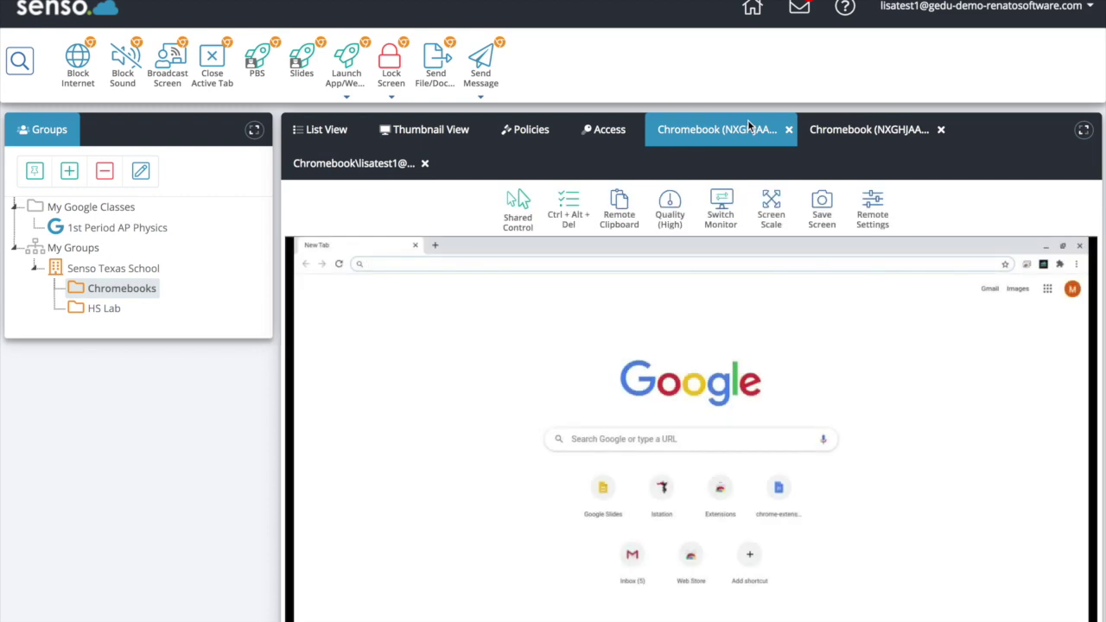
{"action": "left_click", "coordinate": [856, 129]}
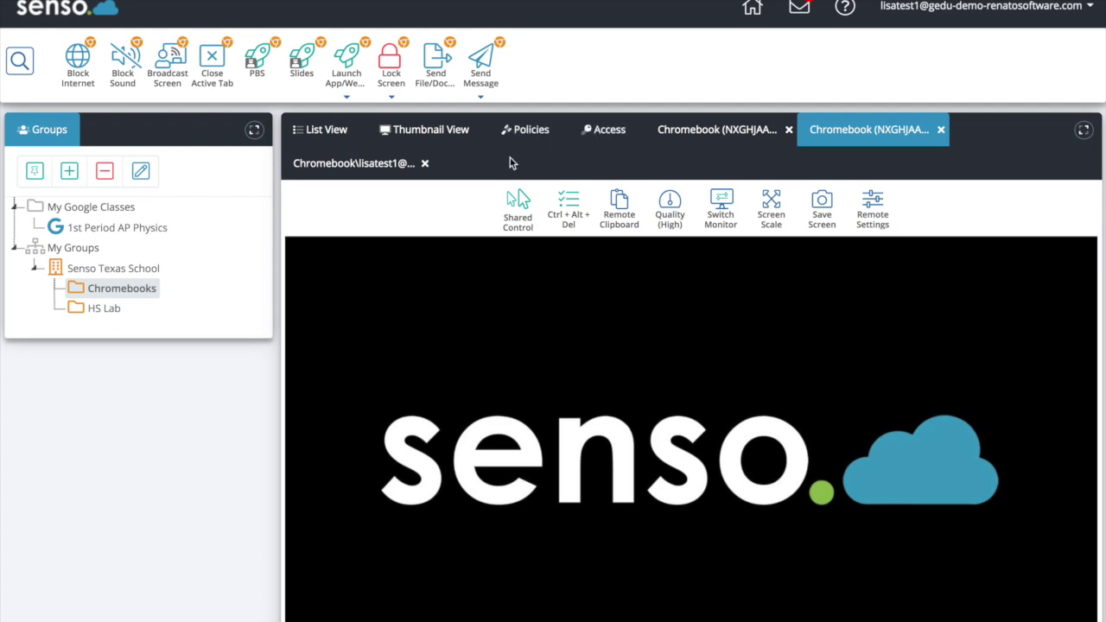
{"action": "left_click", "coordinate": [425, 163]}
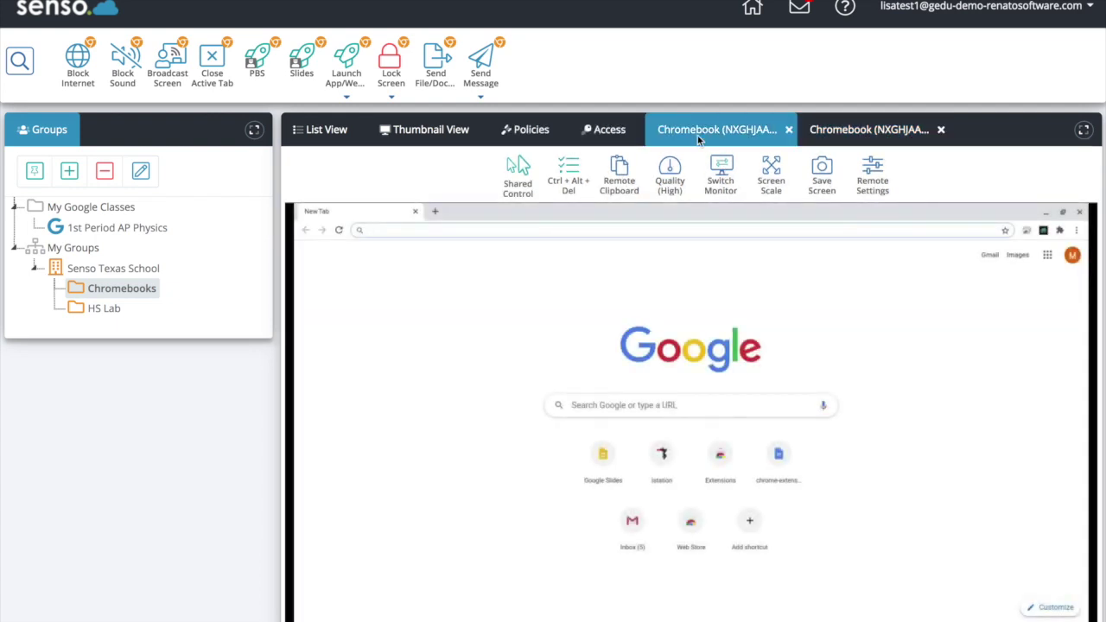
{"action": "left_click", "coordinate": [789, 130]}
{"action": "left_click", "coordinate": [786, 131]}
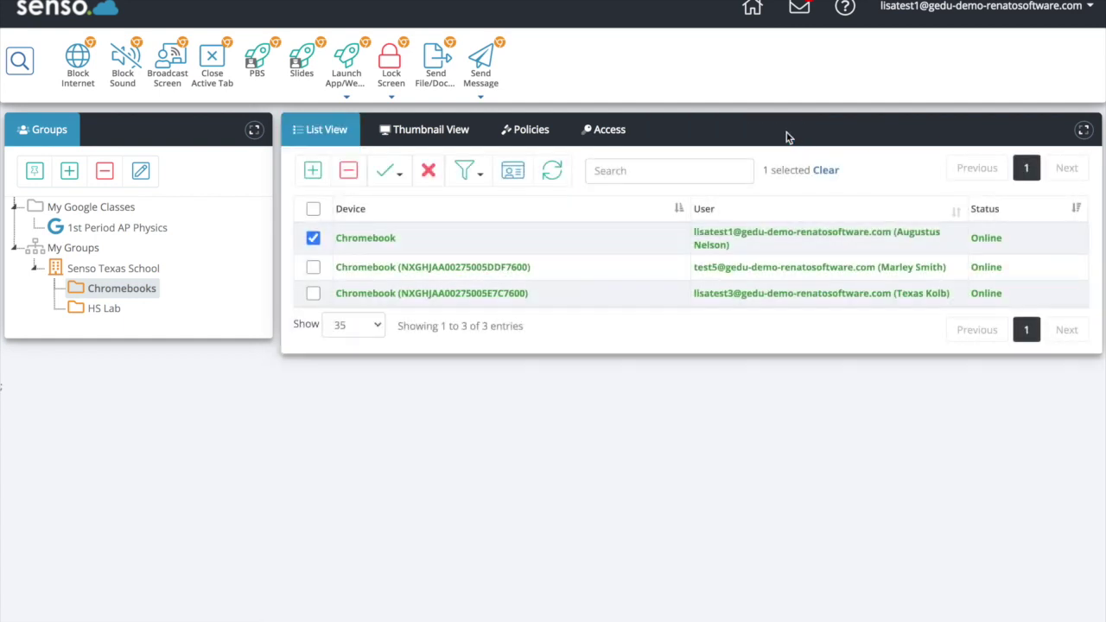
Step: Return to the device thumbnails, try selecting all devices and individual ones, and clear the selections
{"action": "left_click", "coordinate": [405, 138]}
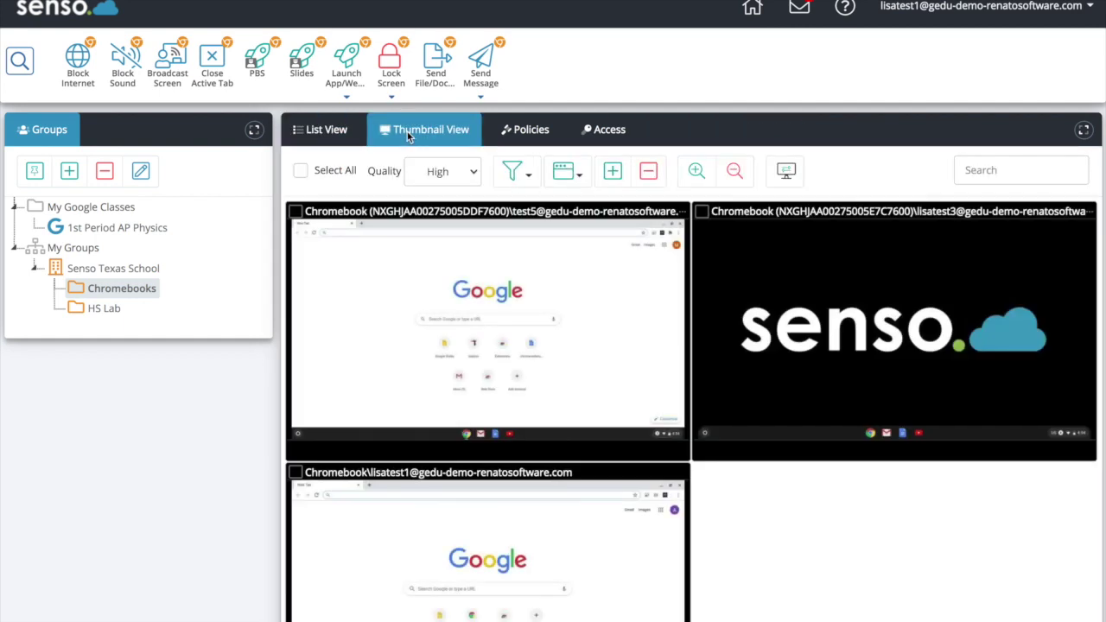
{"action": "left_click", "coordinate": [301, 172]}
{"action": "left_click", "coordinate": [300, 172]}
{"action": "left_click", "coordinate": [297, 212]}
{"action": "left_click", "coordinate": [295, 473]}
{"action": "left_click", "coordinate": [296, 212]}
Step: Review the login filter choices and the thumbnail title choices without changing them
{"action": "left_click", "coordinate": [529, 176]}
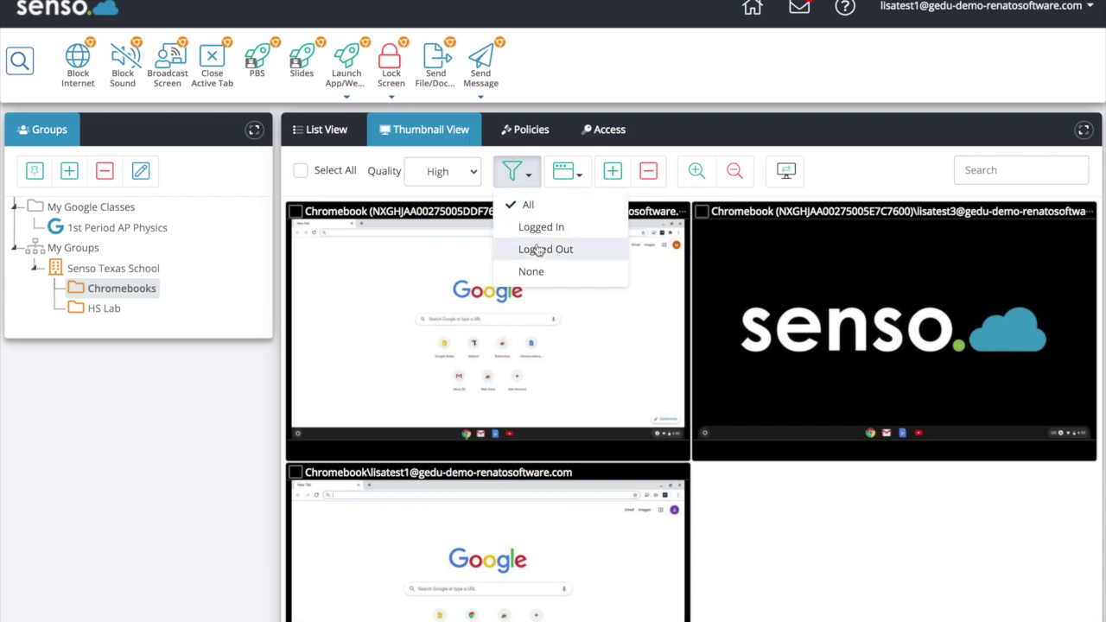
{"action": "left_click", "coordinate": [577, 180]}
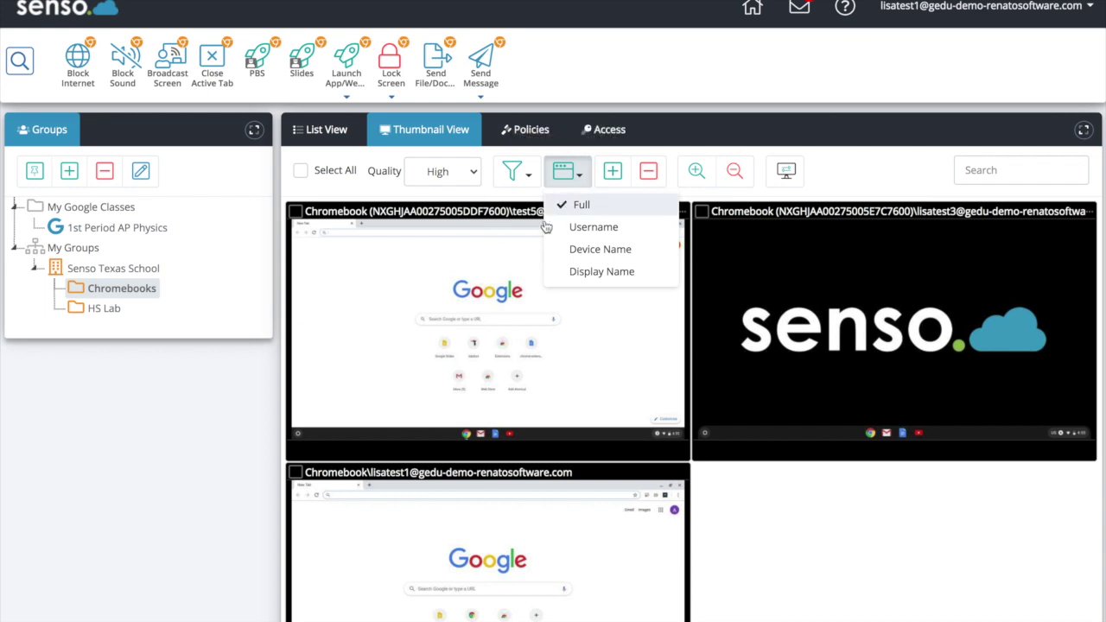
{"action": "left_click", "coordinate": [217, 428]}
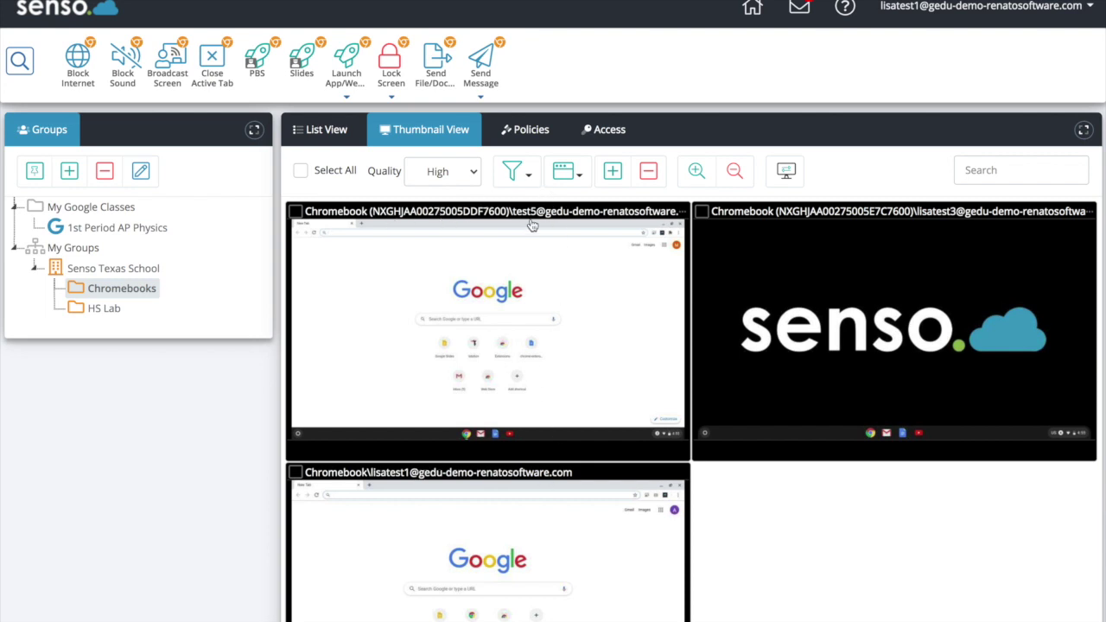
Step: Try Username as the thumbnail title, set it to Display Name, and expand the thumbnails to one per row
{"action": "left_click", "coordinate": [581, 180]}
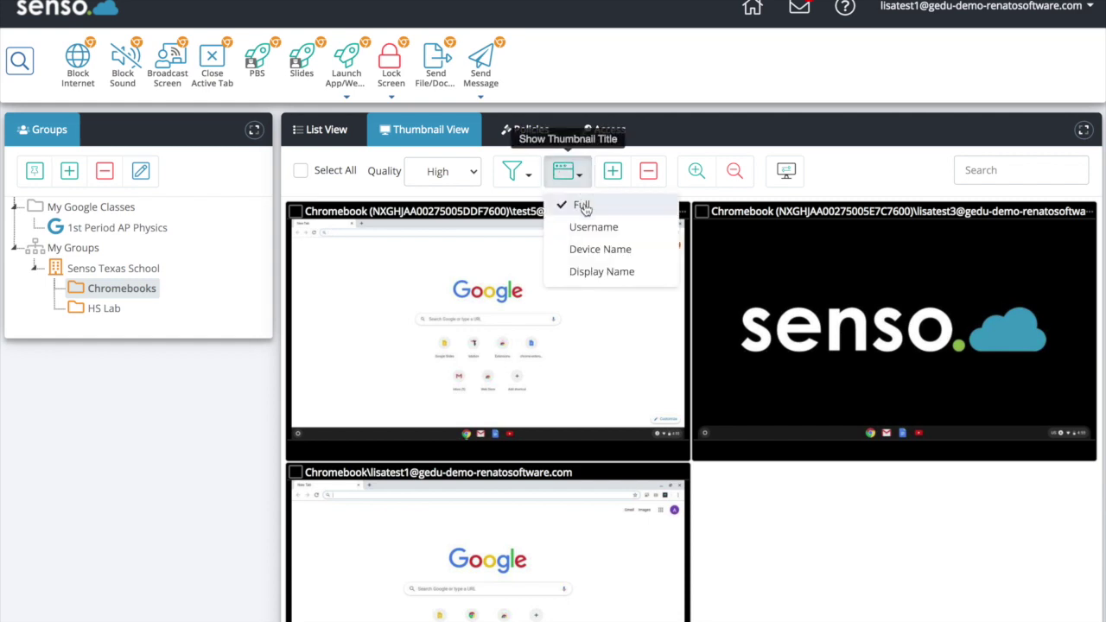
{"action": "left_click", "coordinate": [594, 226]}
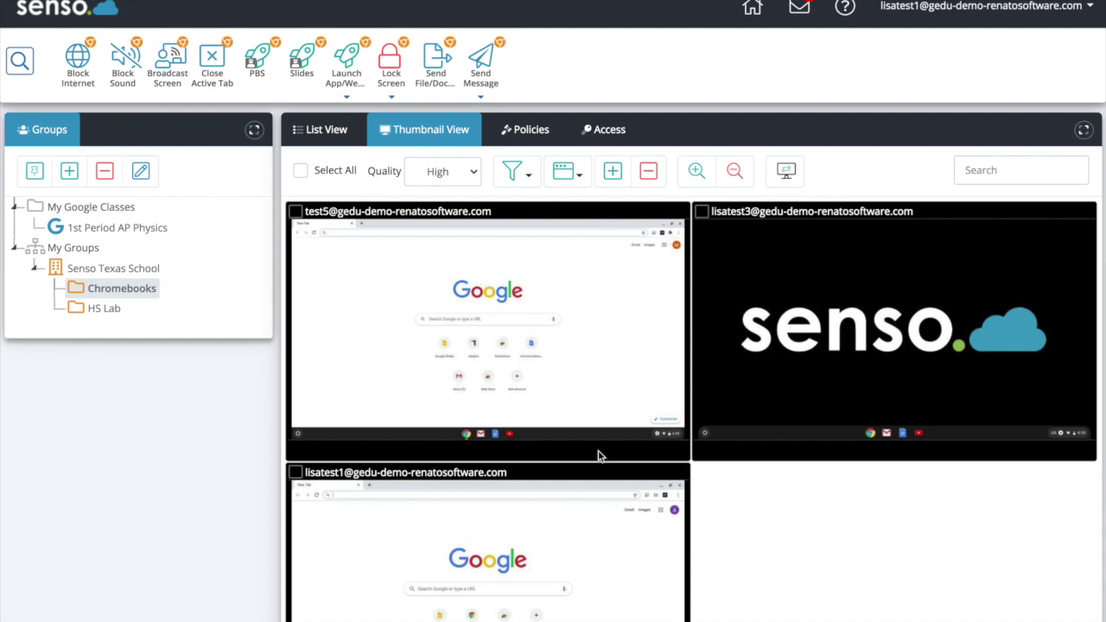
{"action": "left_click", "coordinate": [578, 178]}
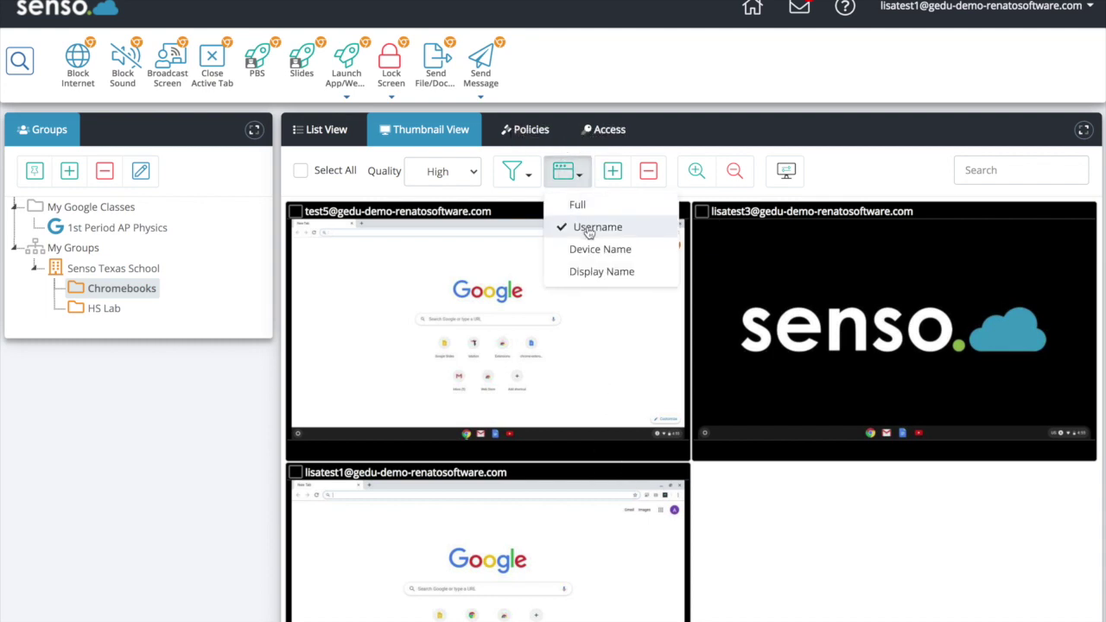
{"action": "left_click", "coordinate": [603, 271]}
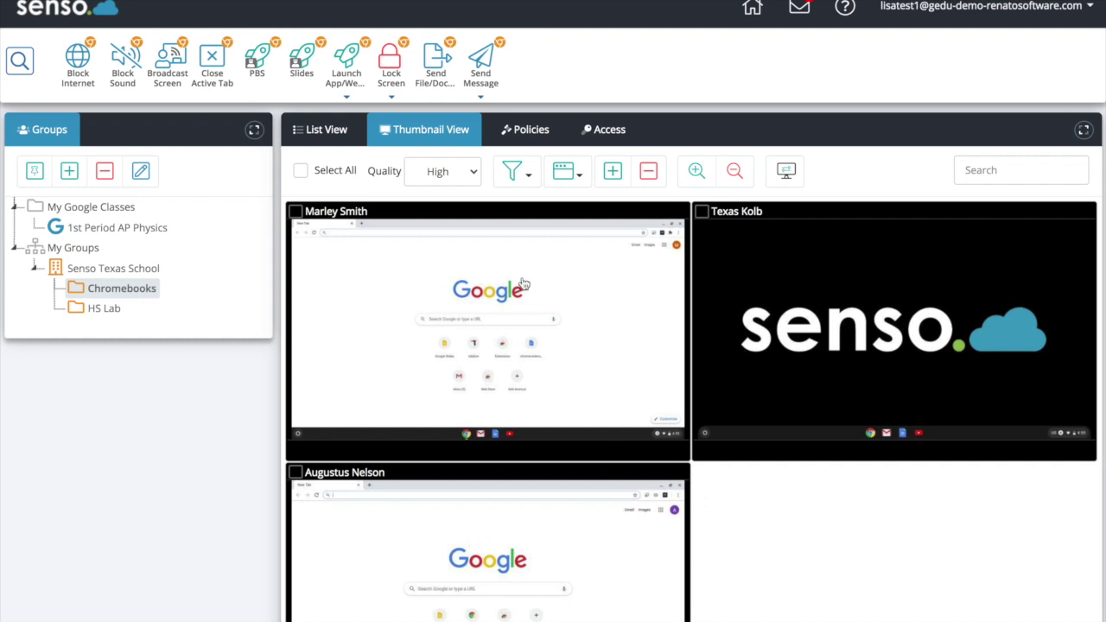
{"action": "left_click", "coordinate": [702, 178]}
{"action": "left_click", "coordinate": [699, 177]}
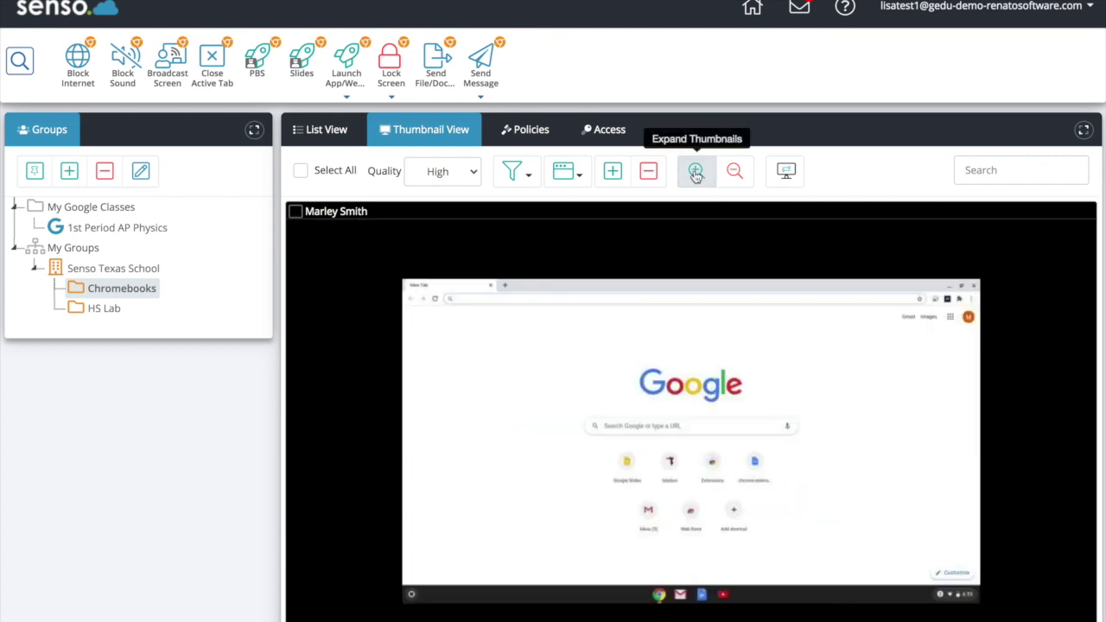
Step: Shrink the device thumbnails to their smallest size, then enlarge them again
{"action": "left_click", "coordinate": [733, 175]}
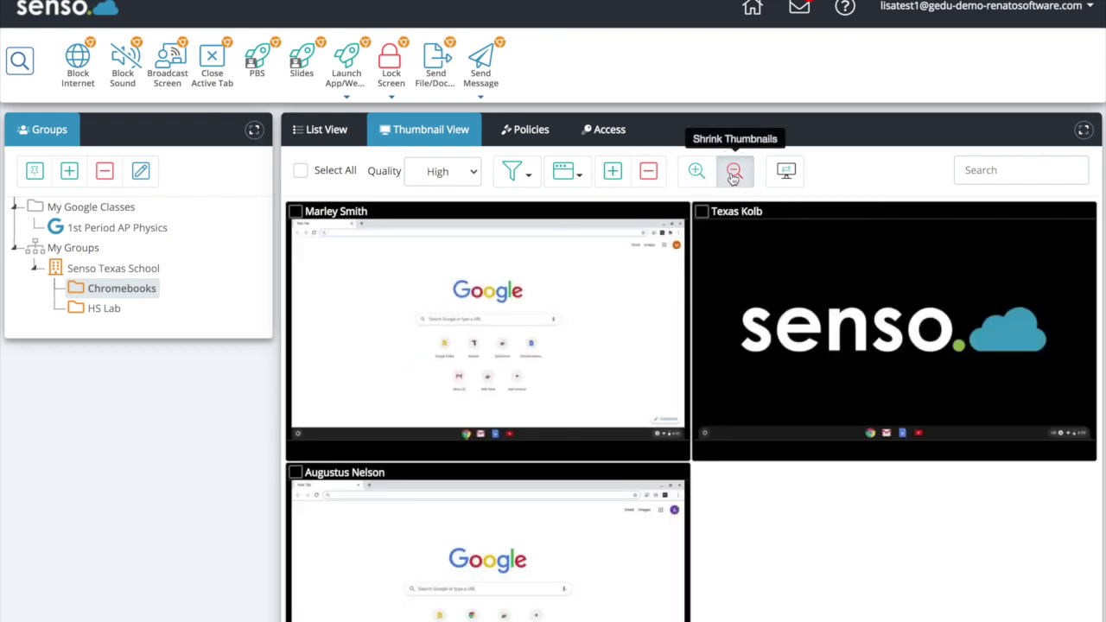
{"action": "left_click", "coordinate": [734, 176]}
{"action": "left_click", "coordinate": [734, 176]}
{"action": "left_click", "coordinate": [733, 176]}
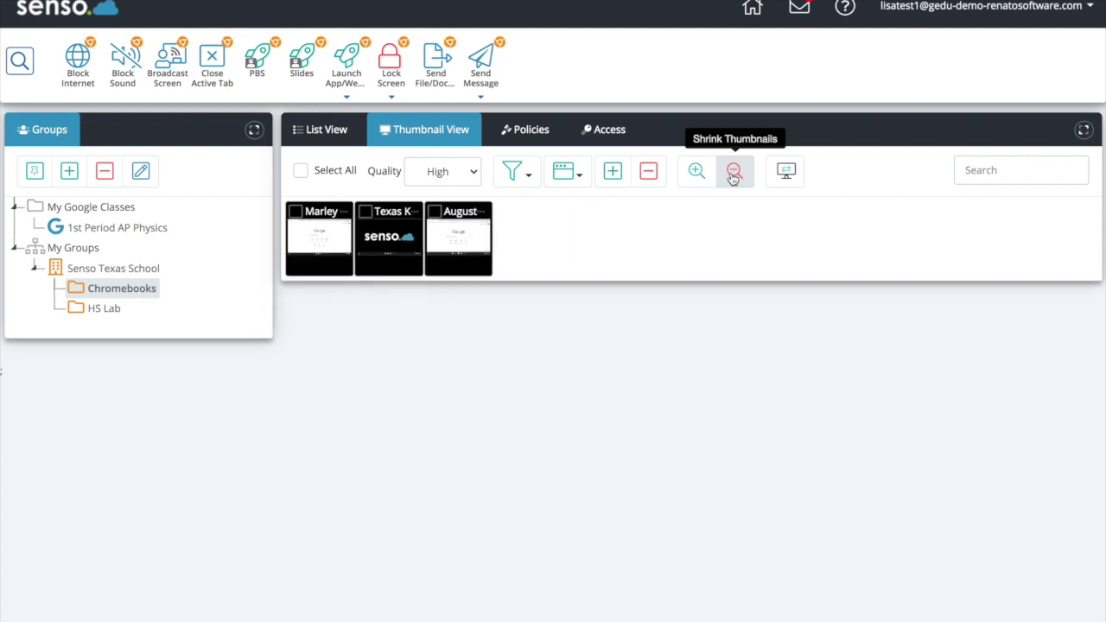
{"action": "left_click", "coordinate": [695, 171]}
{"action": "left_click", "coordinate": [696, 170]}
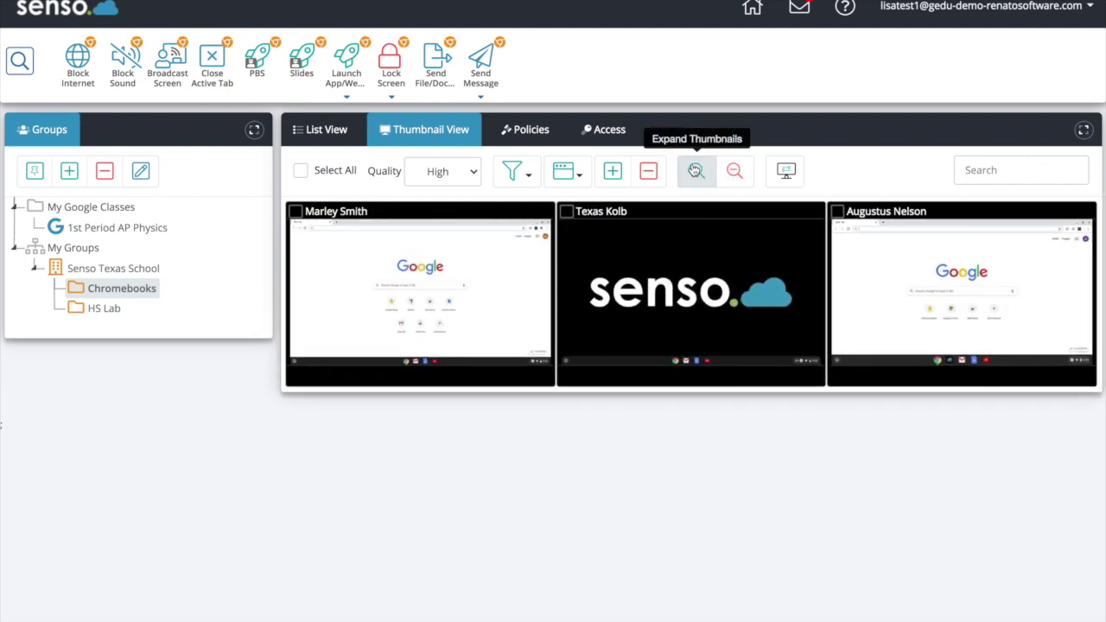
{"action": "left_click", "coordinate": [696, 170]}
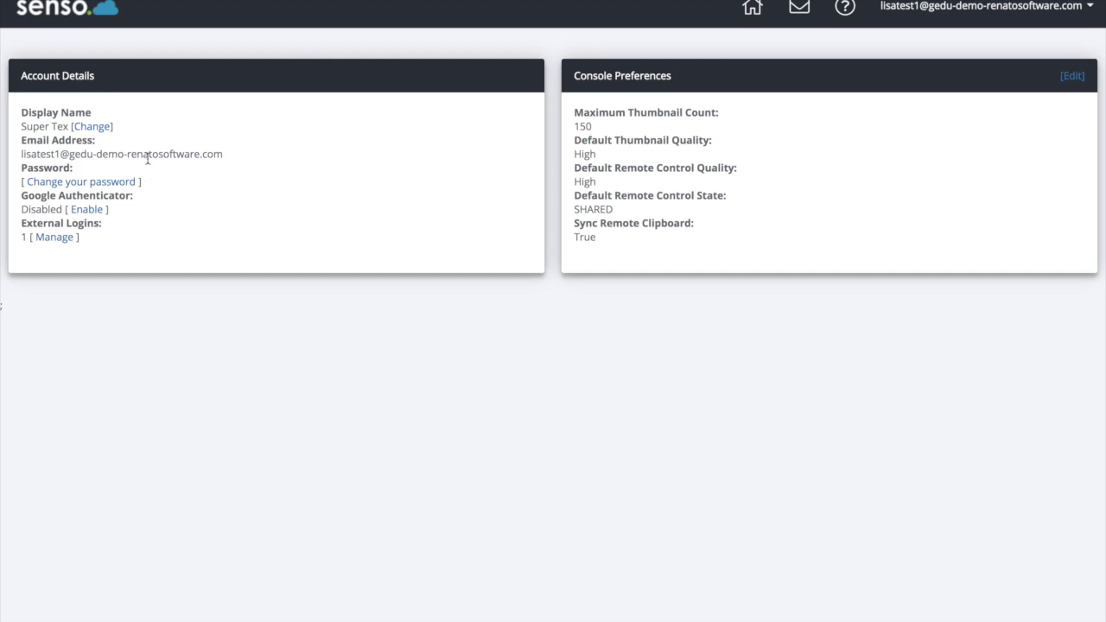
Step: Return from the account page to the console home and show the Chromebooks group as thumbnails
{"action": "left_click", "coordinate": [749, 9]}
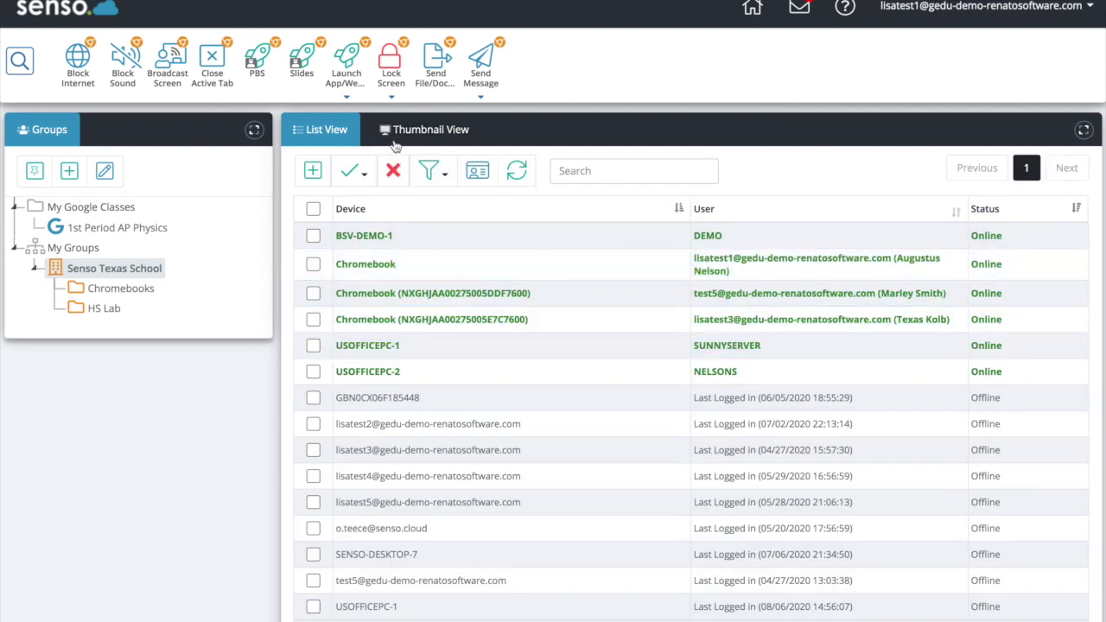
{"action": "left_click", "coordinate": [121, 289]}
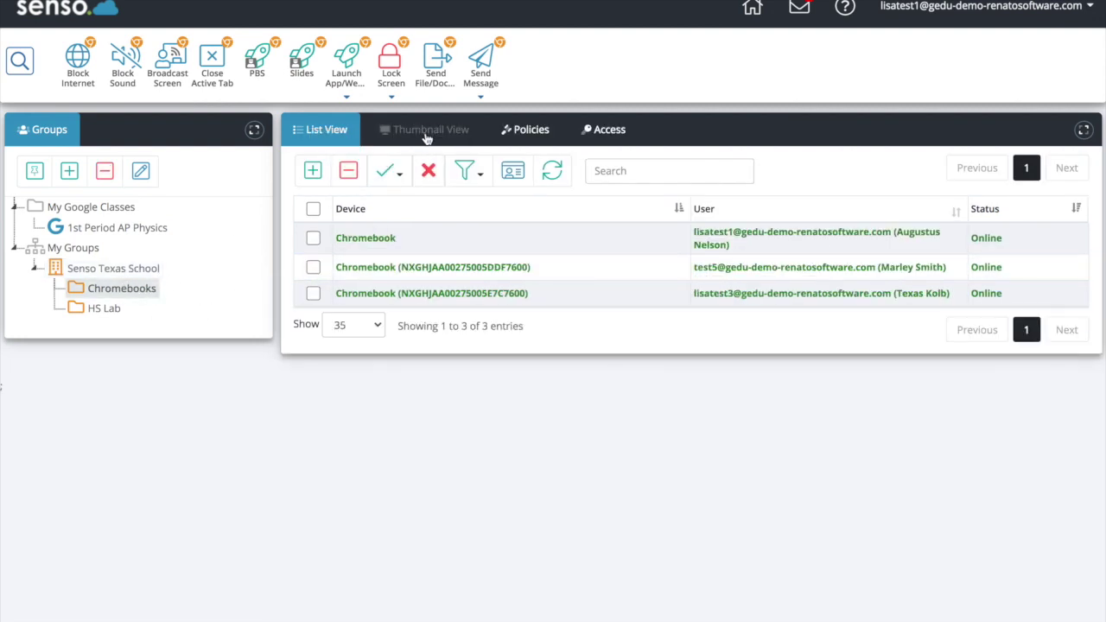
{"action": "left_click", "coordinate": [426, 138]}
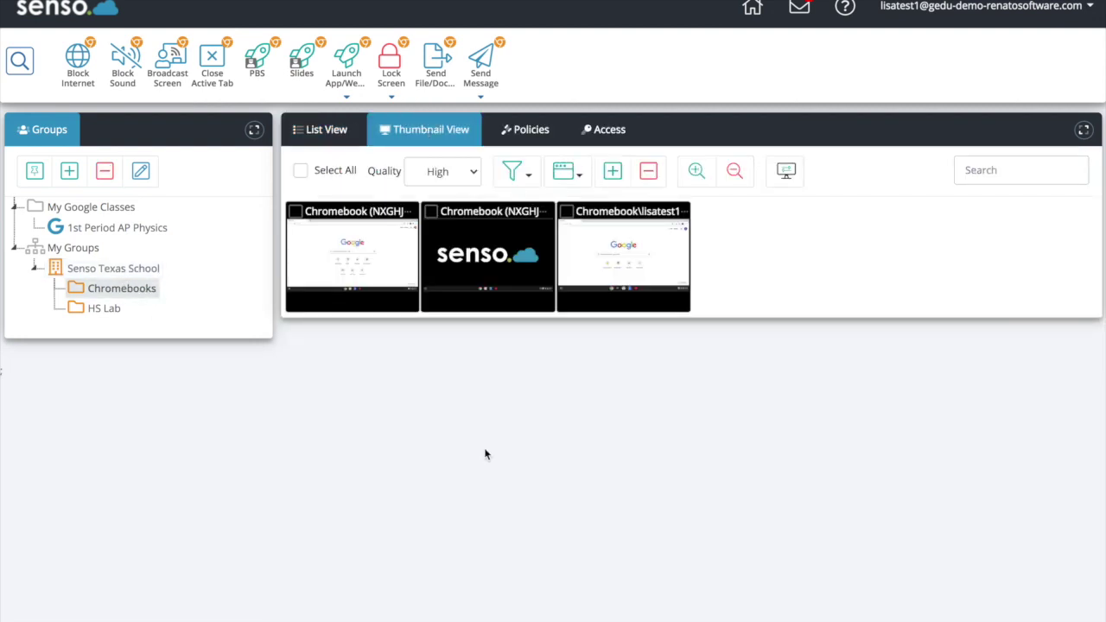
Step: Enlarge the Chromebook thumbnails to two per row and set their title to Display Name
{"action": "left_click", "coordinate": [698, 170]}
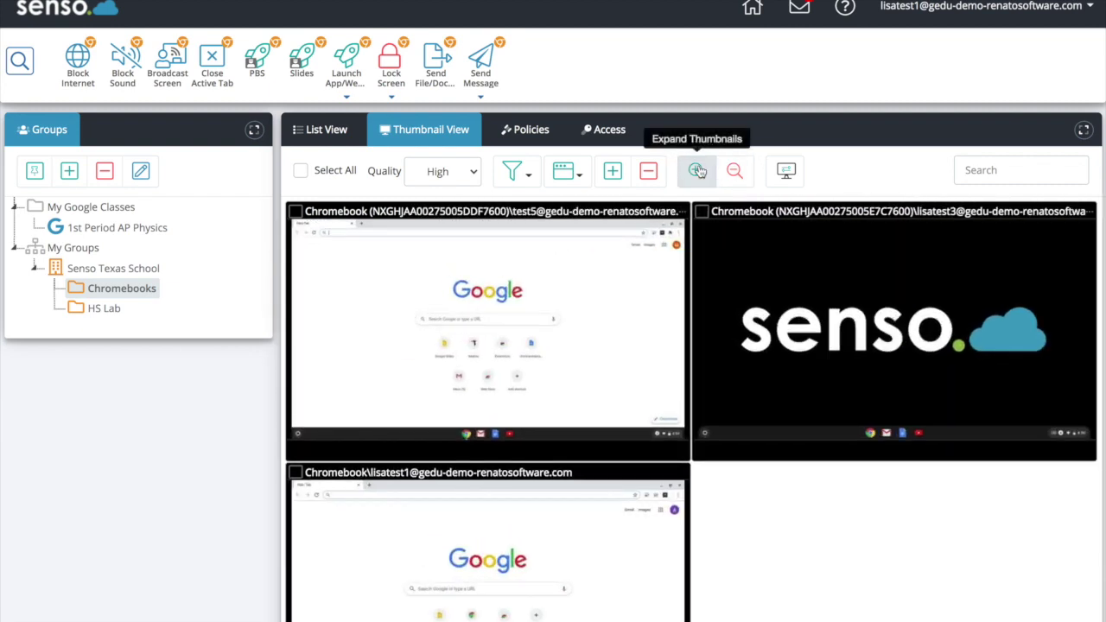
{"action": "left_click", "coordinate": [573, 176]}
{"action": "left_click", "coordinate": [595, 273]}
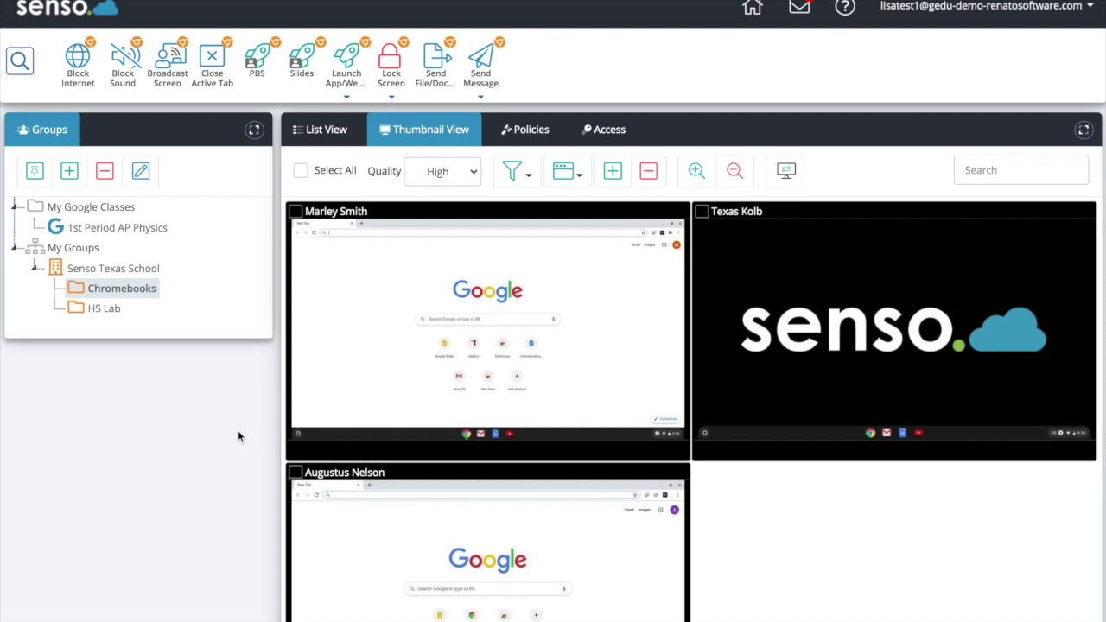
Step: Select all Chromebooks and run Block Internet on them with internet access set to Disable Internet
{"action": "left_click", "coordinate": [78, 62]}
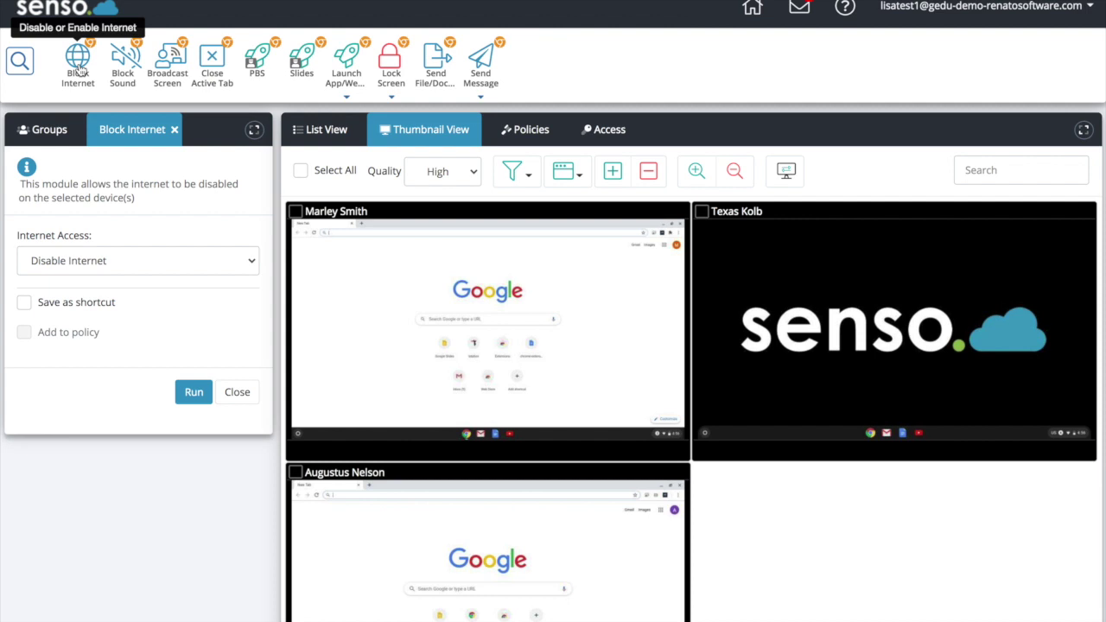
{"action": "left_click", "coordinate": [300, 171]}
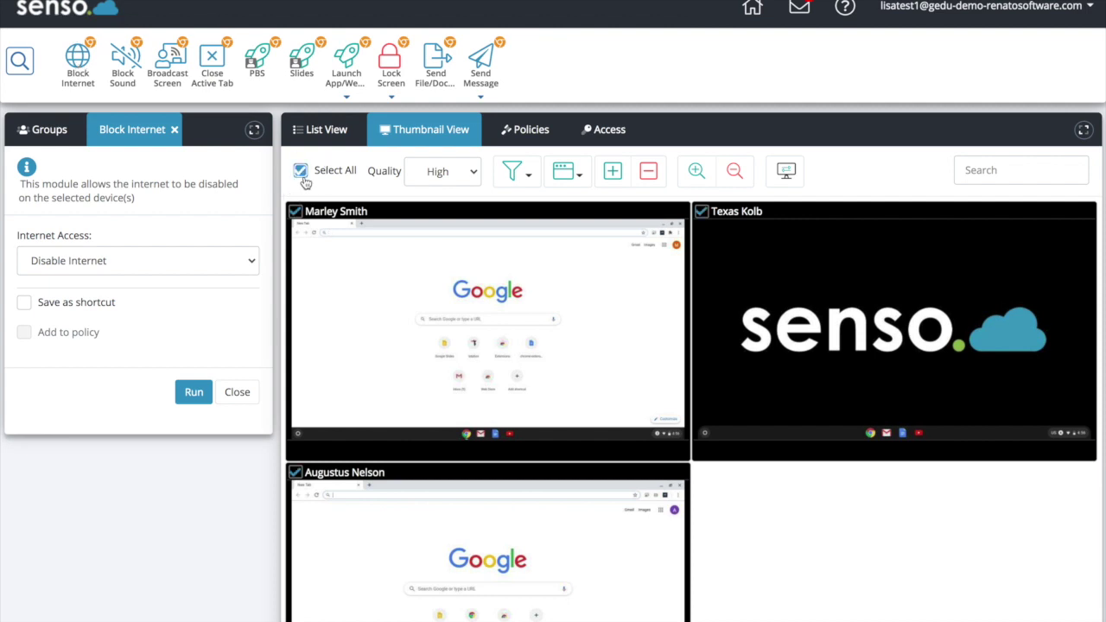
{"action": "left_click", "coordinate": [193, 391]}
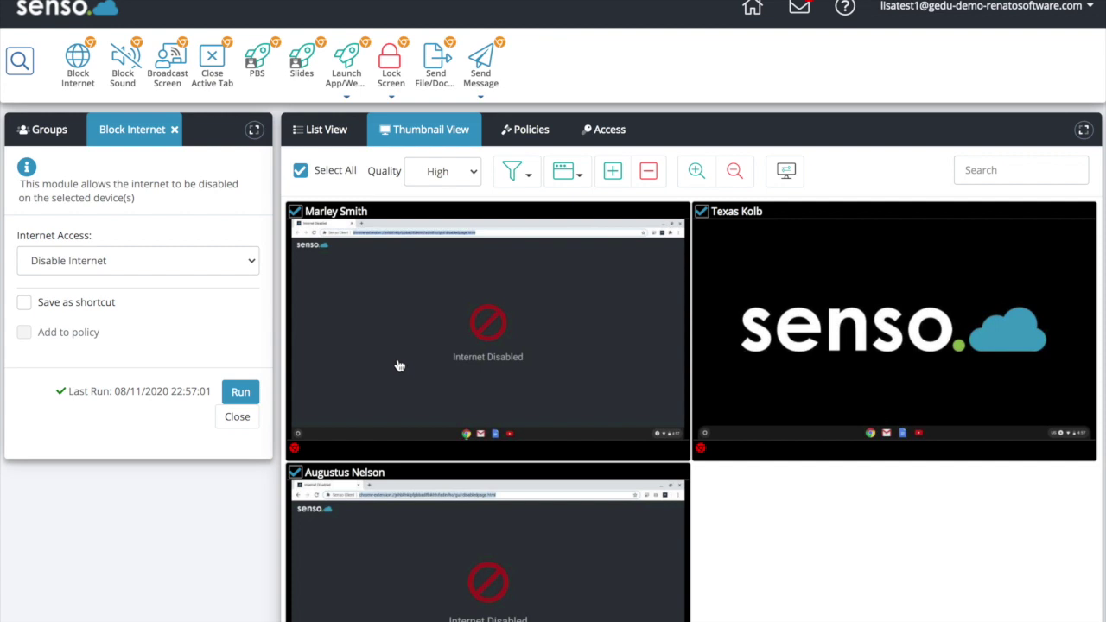
Step: Run Enable Internet on all selected Chromebooks, then clear the selection and close the Block Internet module
{"action": "left_click", "coordinate": [216, 268]}
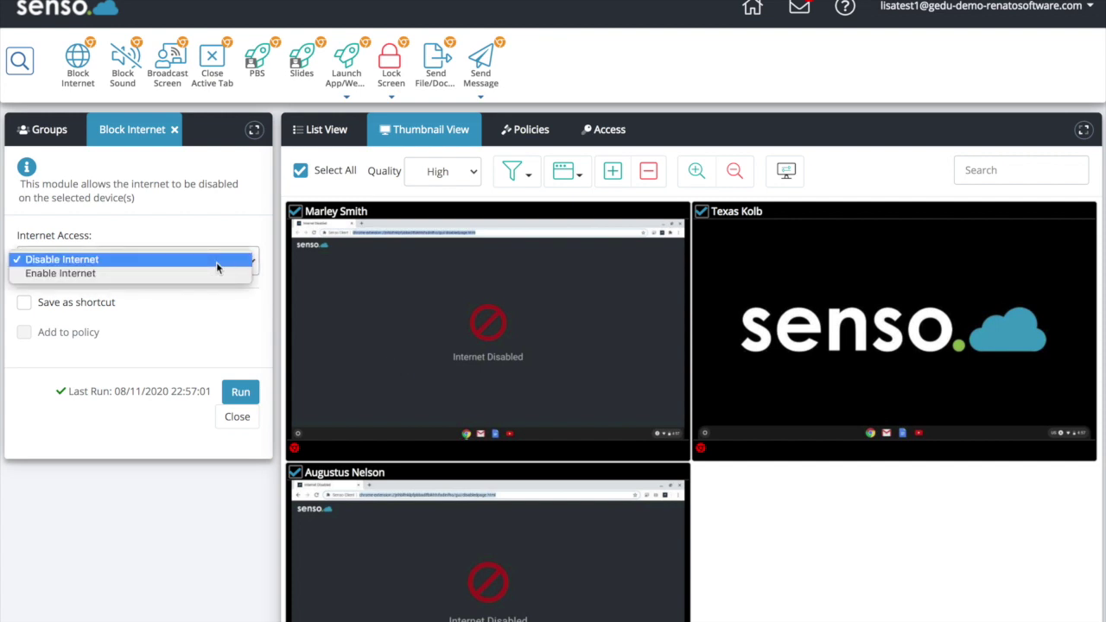
{"action": "left_click", "coordinate": [206, 274]}
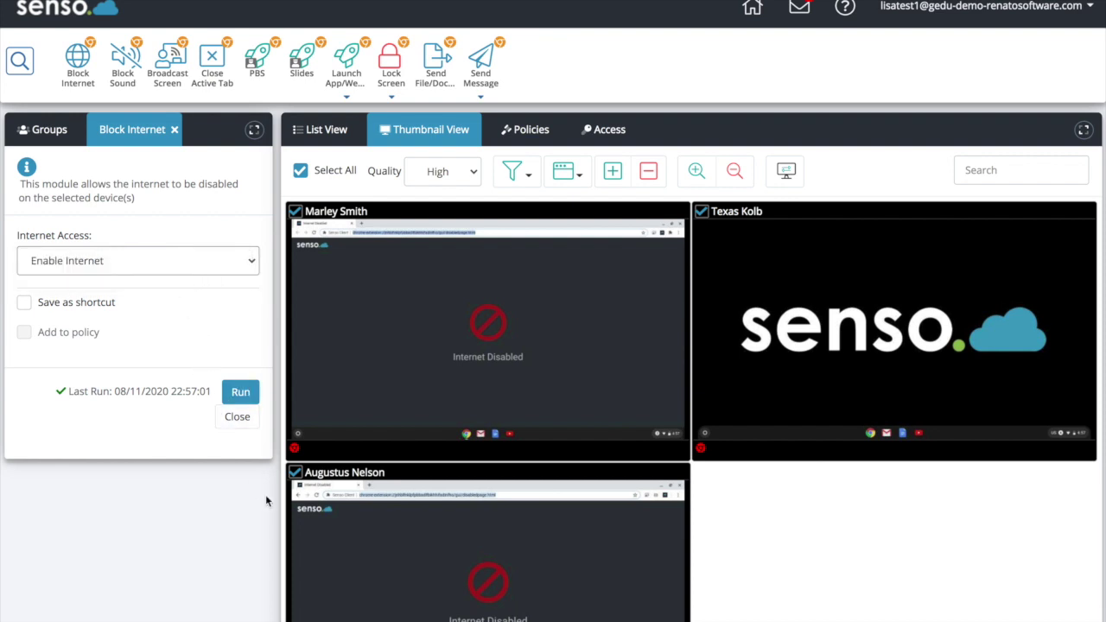
{"action": "mouse_move", "coordinate": [292, 453]}
{"action": "scroll", "coordinate": [262, 501], "scroll_direction": "down", "scroll_amount": 2}
{"action": "scroll", "coordinate": [263, 501], "scroll_direction": "up", "scroll_amount": 2}
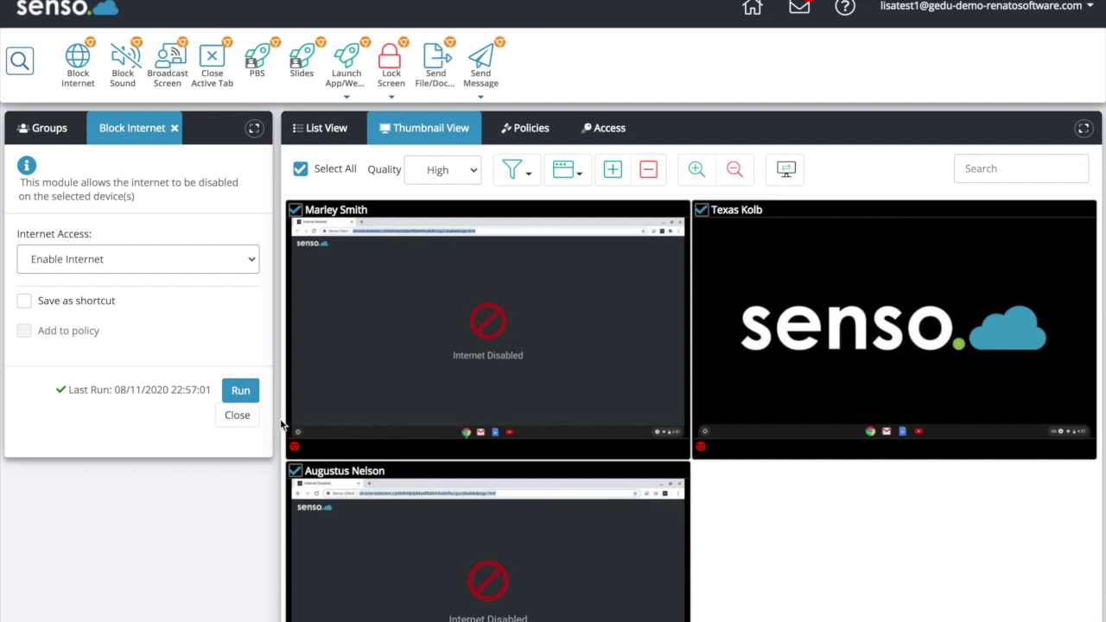
{"action": "left_click", "coordinate": [244, 393]}
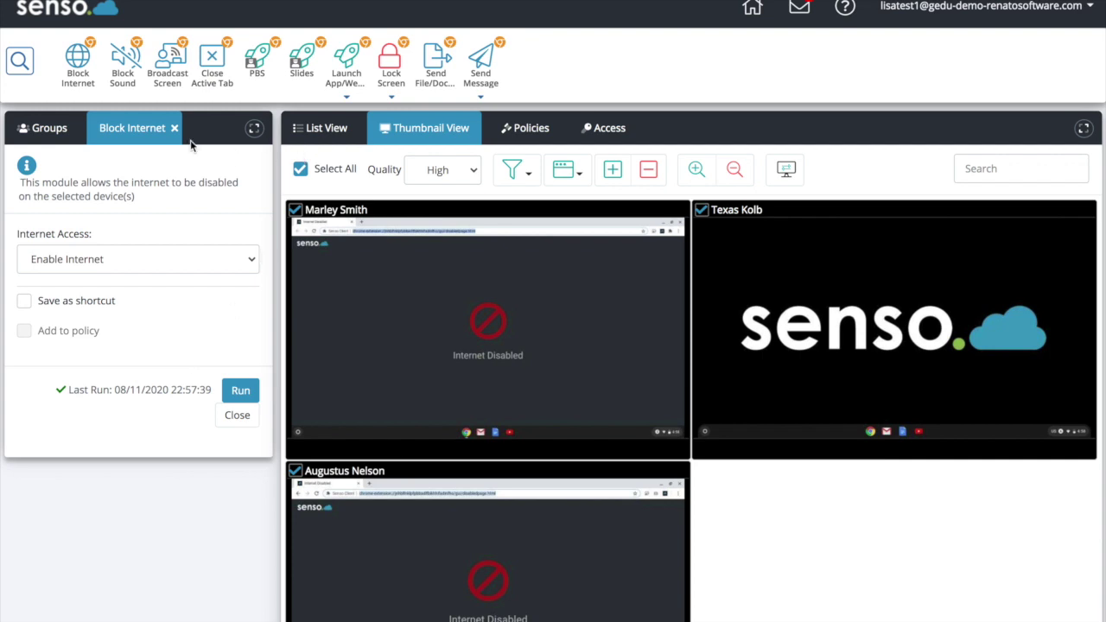
{"action": "left_click", "coordinate": [300, 169]}
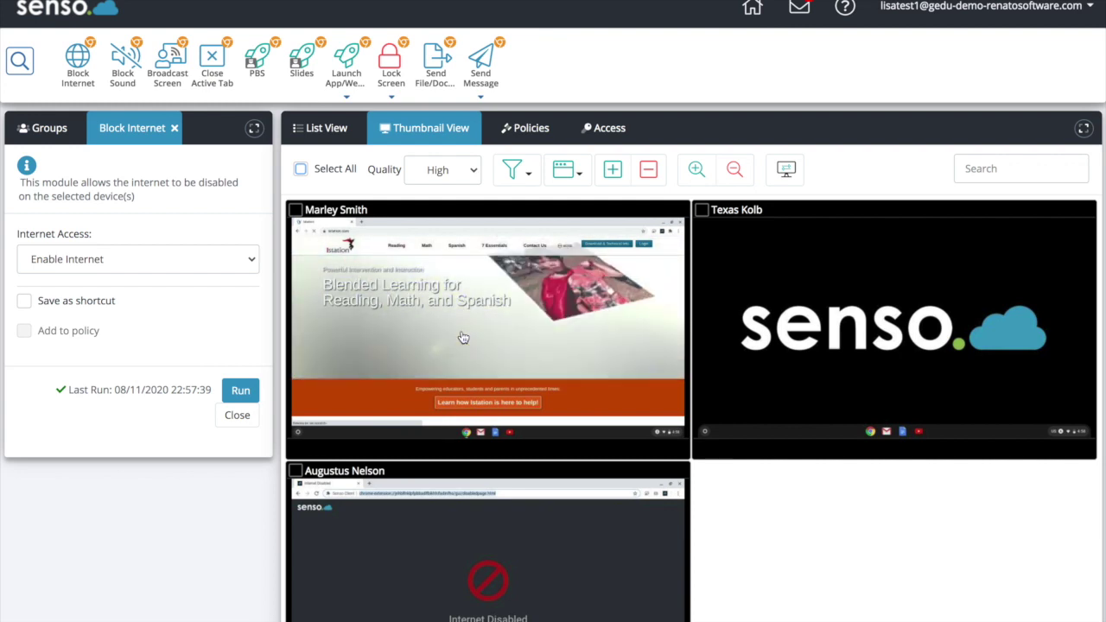
{"action": "left_click", "coordinate": [175, 128]}
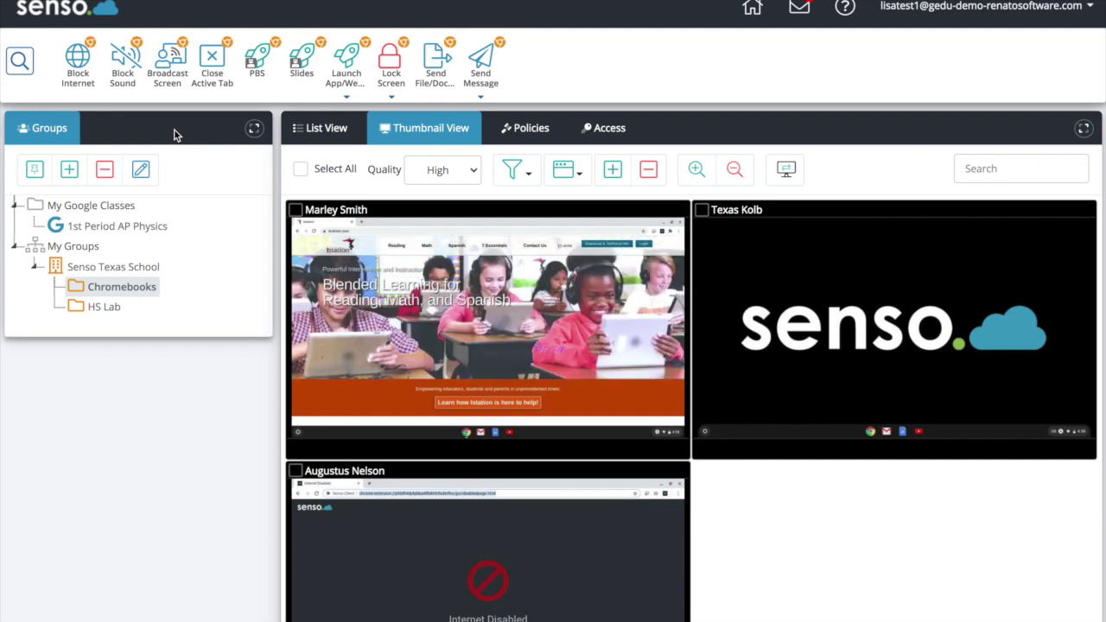
Step: Select all Chromebooks and review the Block Sound options without running them
{"action": "left_click", "coordinate": [300, 168]}
{"action": "left_click", "coordinate": [135, 66]}
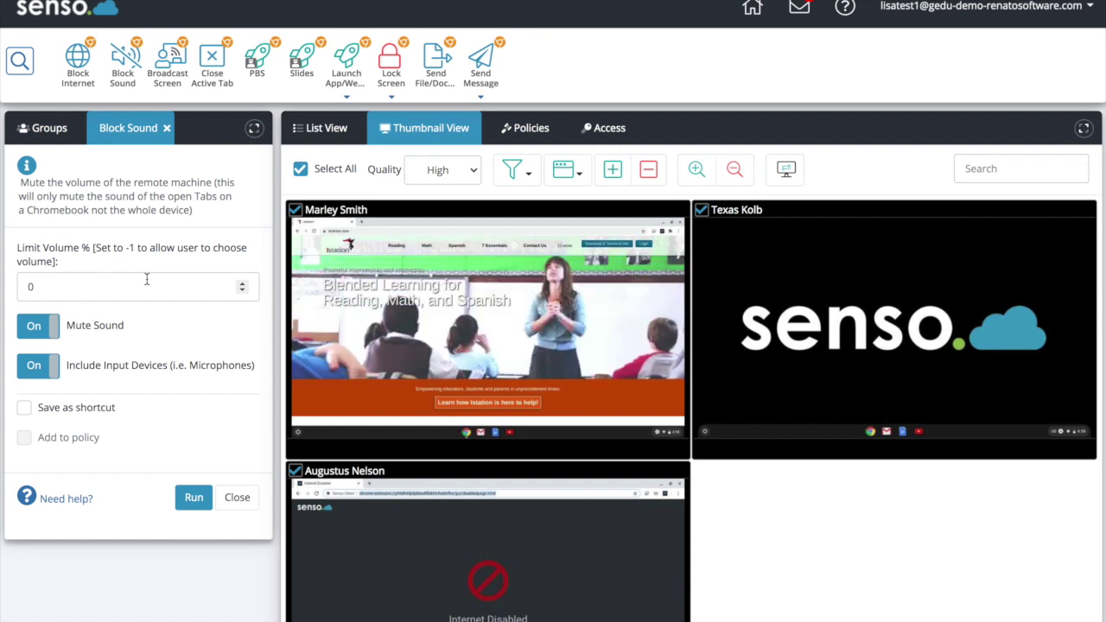
{"action": "left_click", "coordinate": [167, 128]}
Step: Broadcast the first Chromebook's screen to all selected devices with Show broadcast in a window set to Off
{"action": "left_click", "coordinate": [169, 60]}
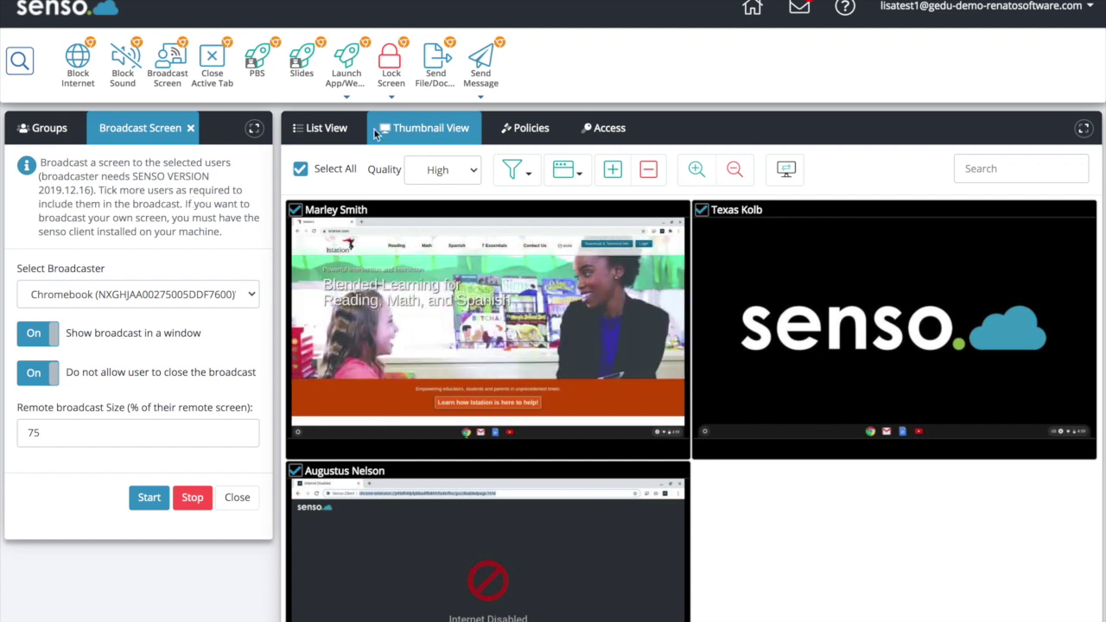
{"action": "left_click", "coordinate": [239, 299]}
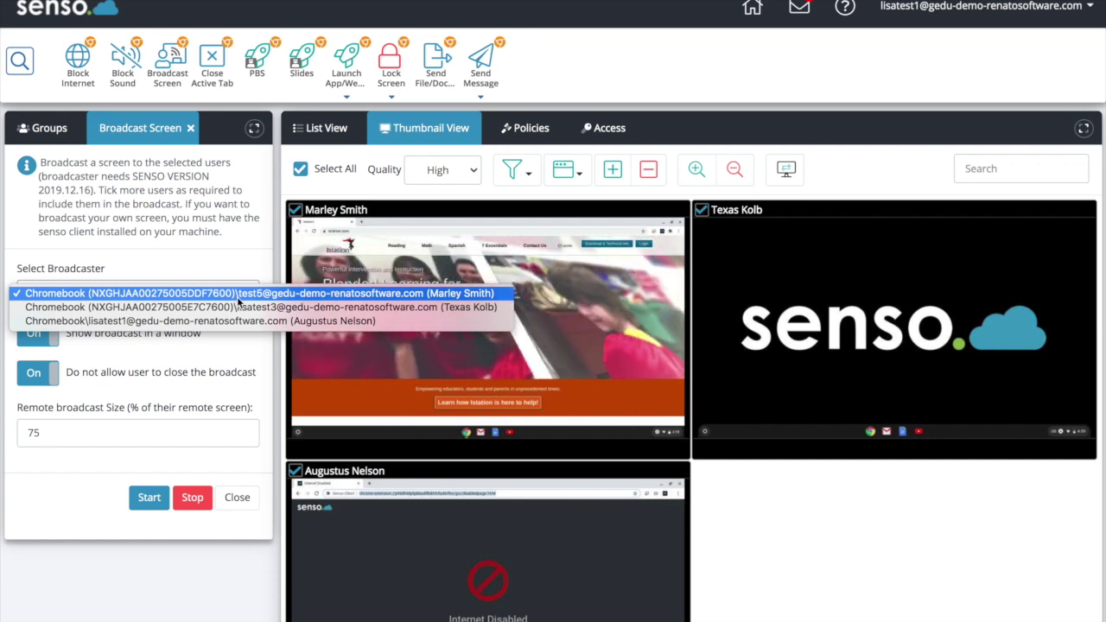
{"action": "left_click", "coordinate": [399, 294]}
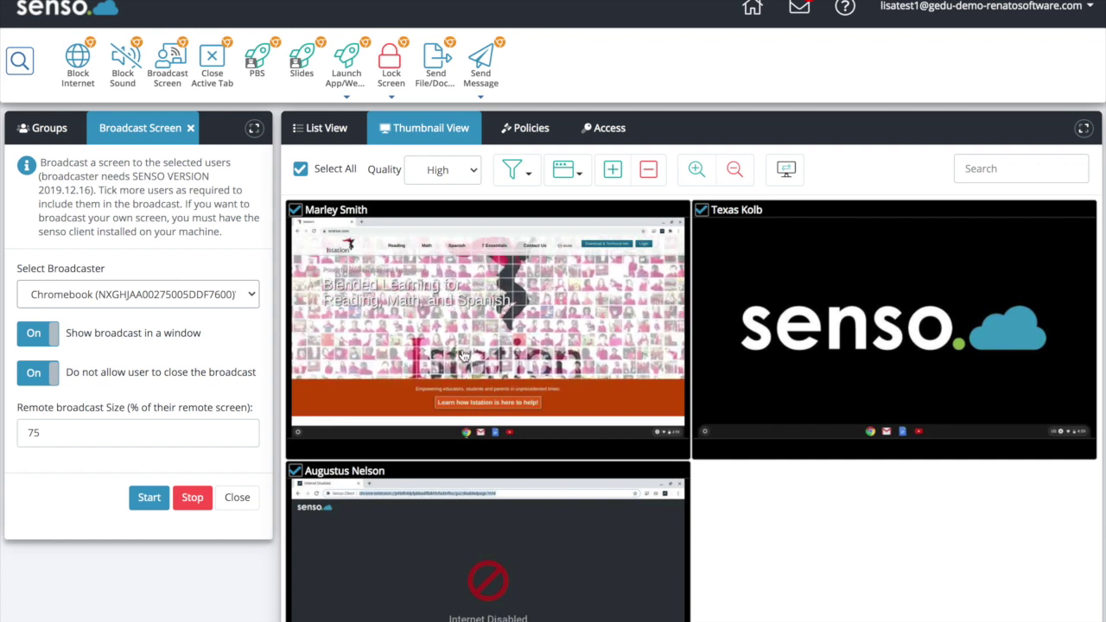
{"action": "left_click", "coordinate": [38, 334]}
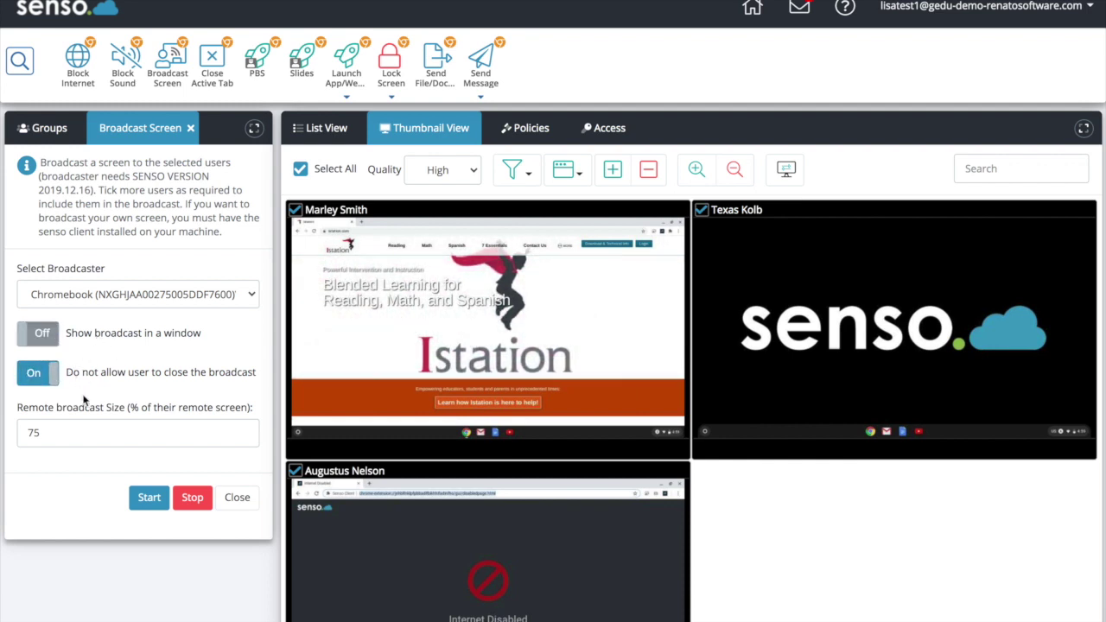
{"action": "left_click", "coordinate": [149, 500]}
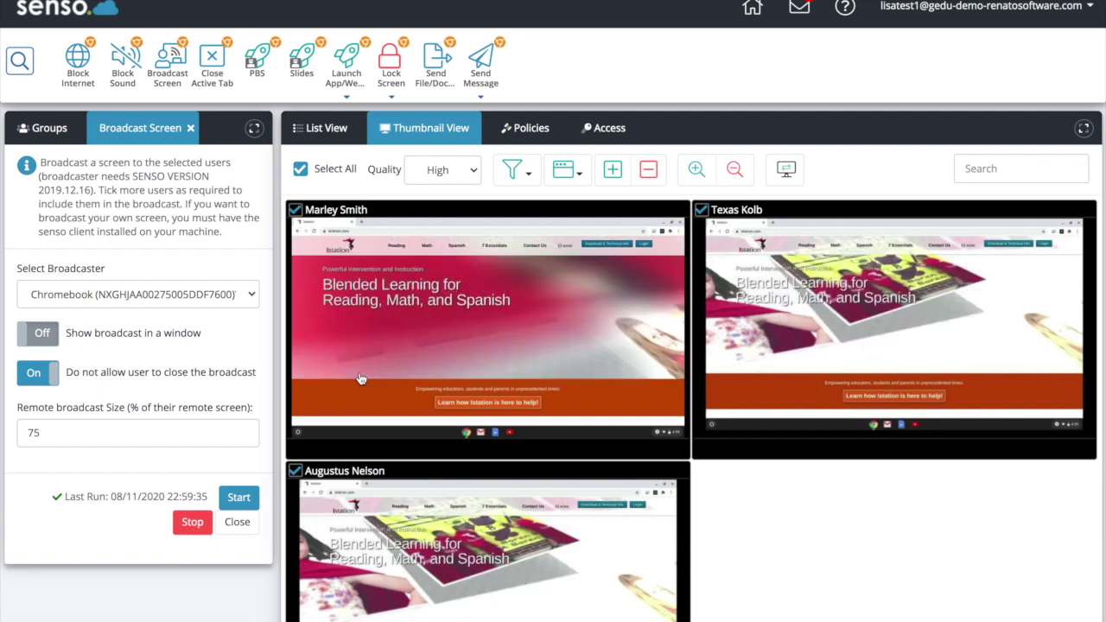
Step: Select only the broadcasting Chromebook and launch the saved PBS website shortcut on it, closing the launch module
{"action": "left_click", "coordinate": [302, 211]}
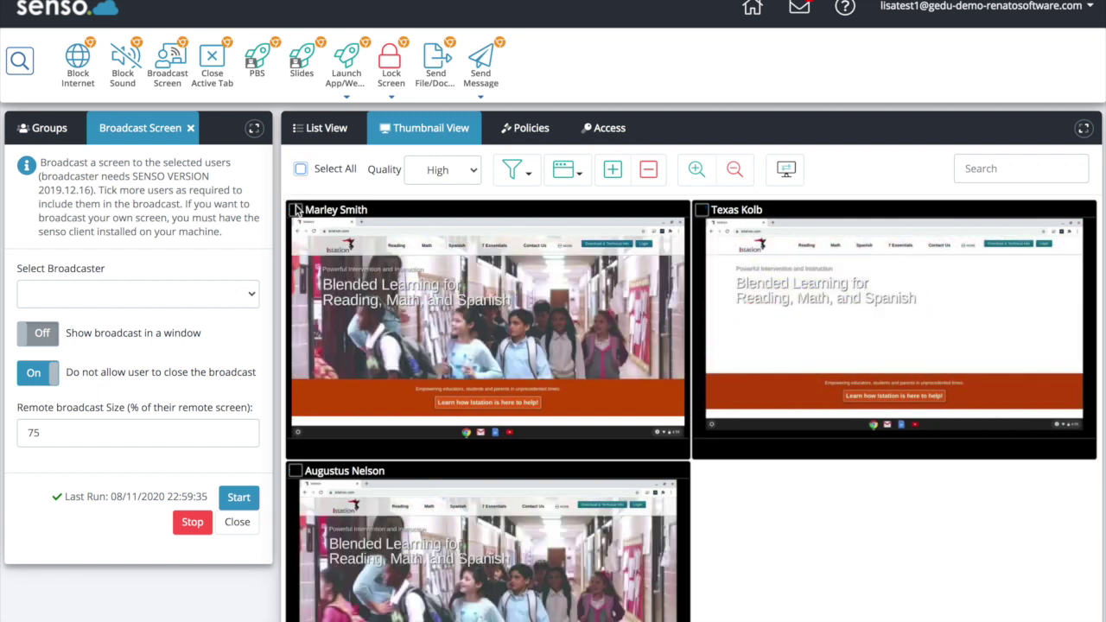
{"action": "left_click", "coordinate": [267, 67]}
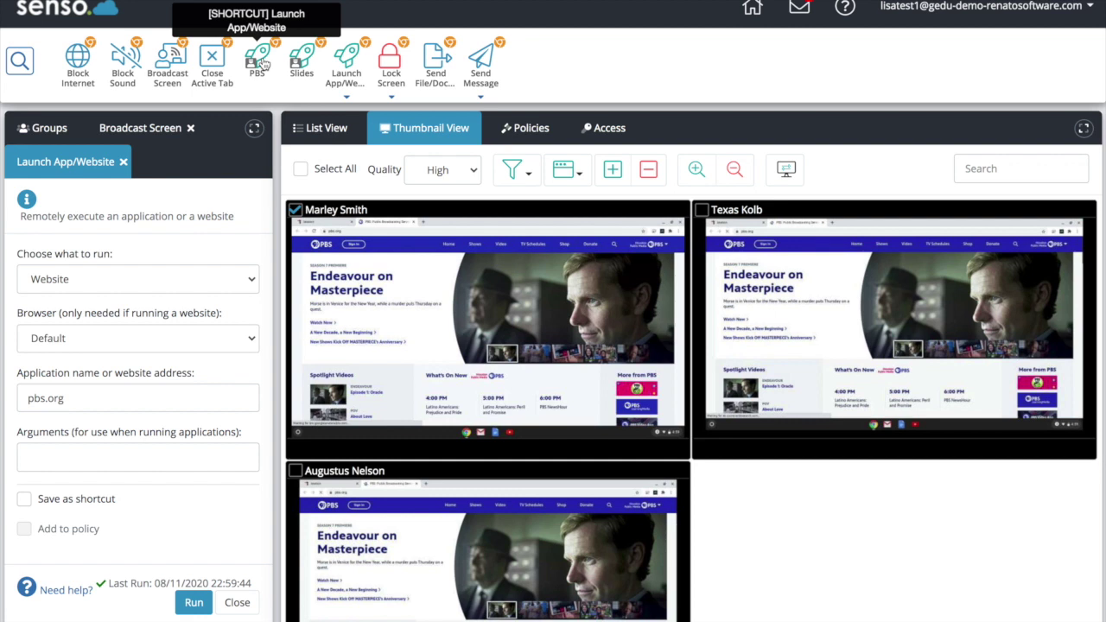
{"action": "left_click", "coordinate": [124, 162]}
Step: Stop the screen broadcast and close the Broadcast Screen module
{"action": "left_click", "coordinate": [141, 128]}
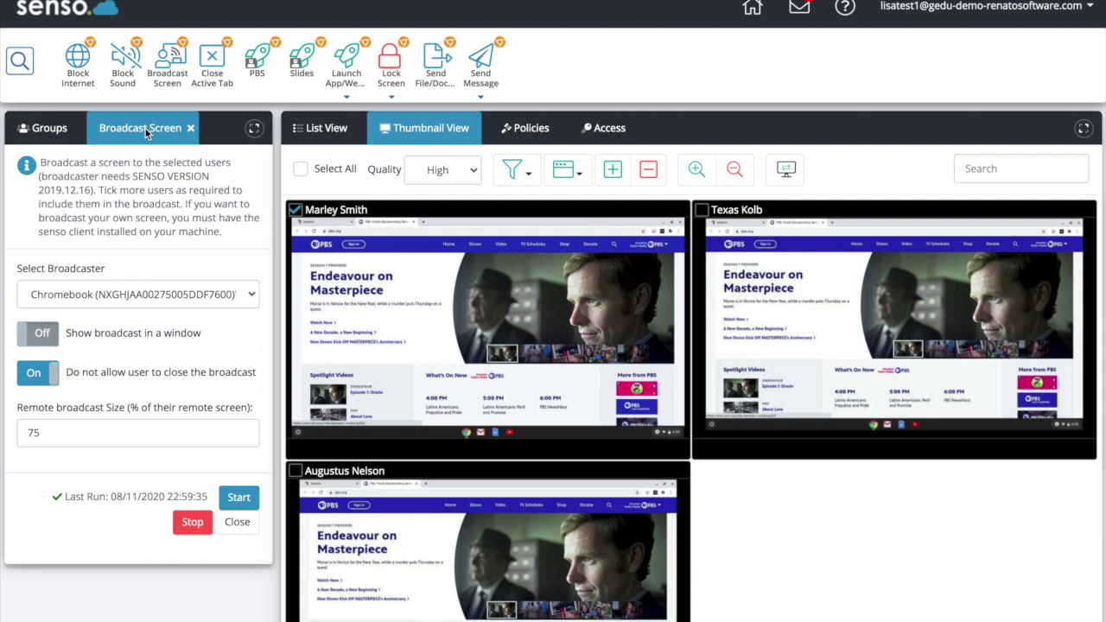
{"action": "left_click", "coordinate": [192, 522]}
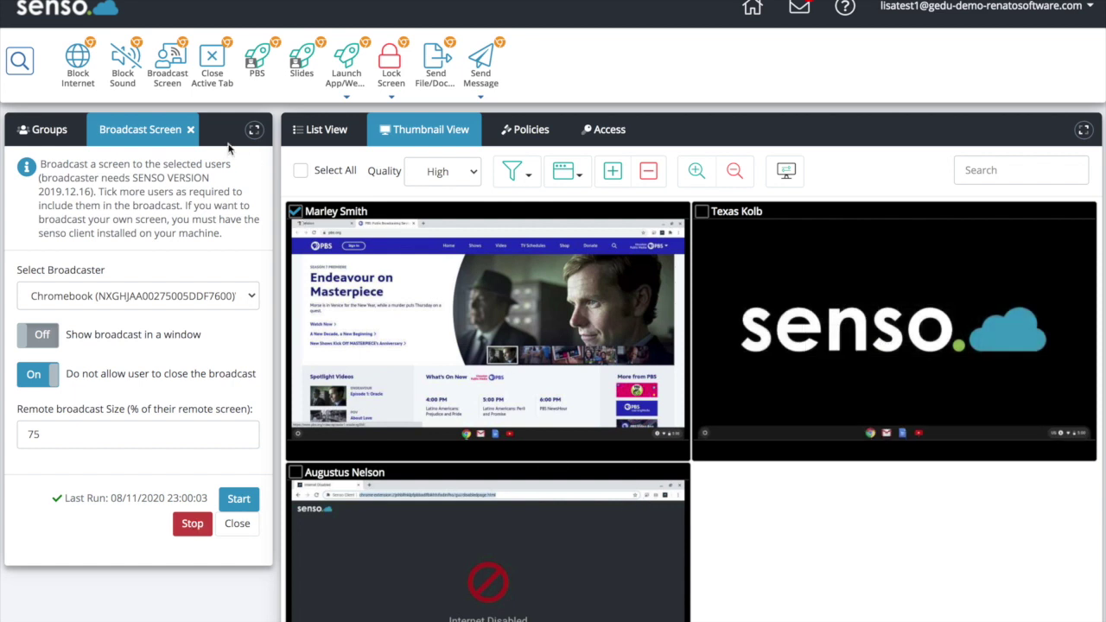
{"action": "left_click", "coordinate": [192, 130]}
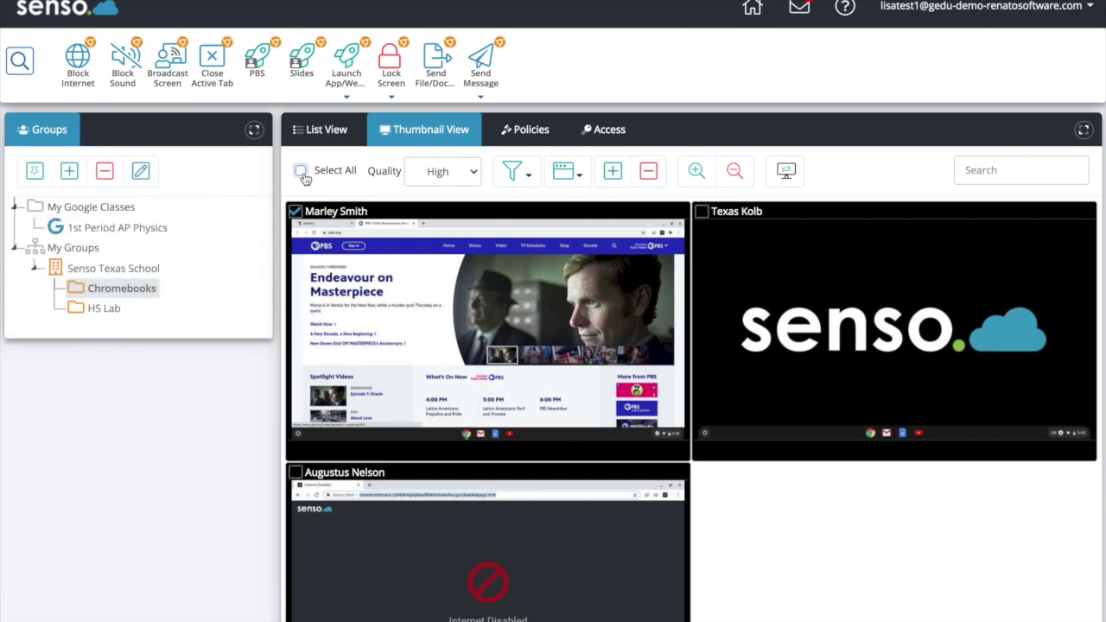
Step: Run Close Active Tab twice on the first Chromebook to close both of its browser tabs, then close the module
{"action": "left_click", "coordinate": [296, 213]}
{"action": "left_click", "coordinate": [211, 60]}
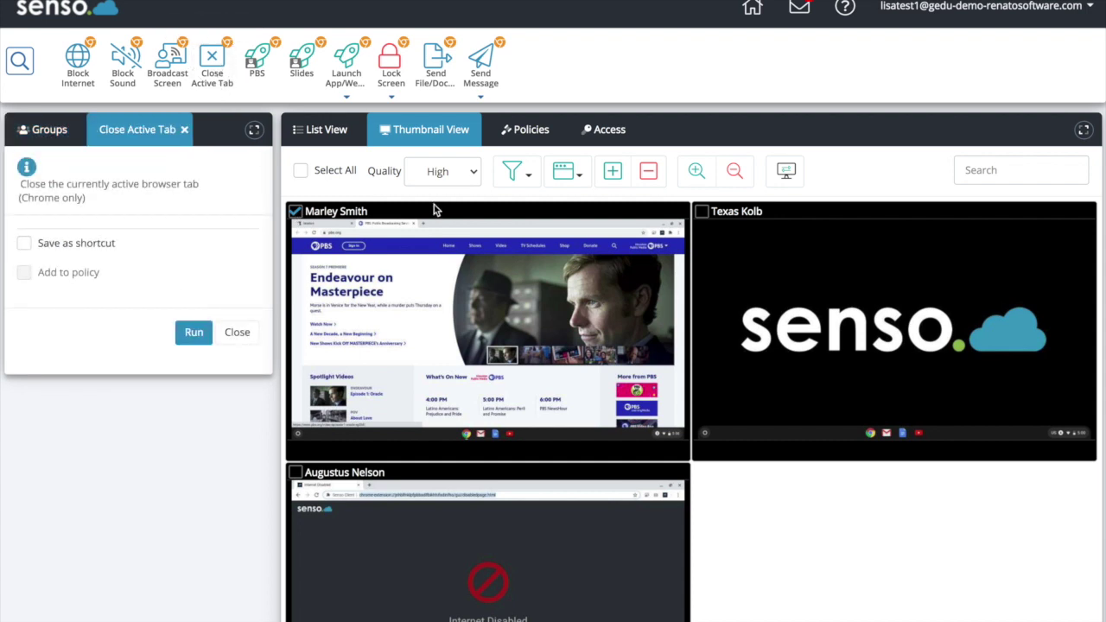
{"action": "left_click", "coordinate": [196, 339]}
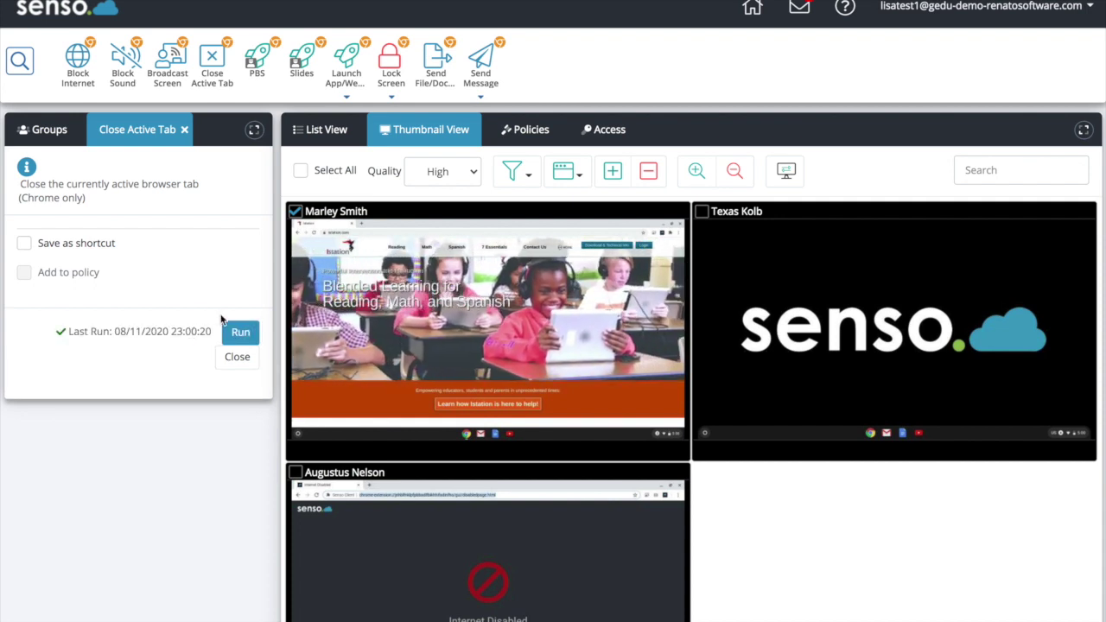
{"action": "left_click", "coordinate": [241, 339]}
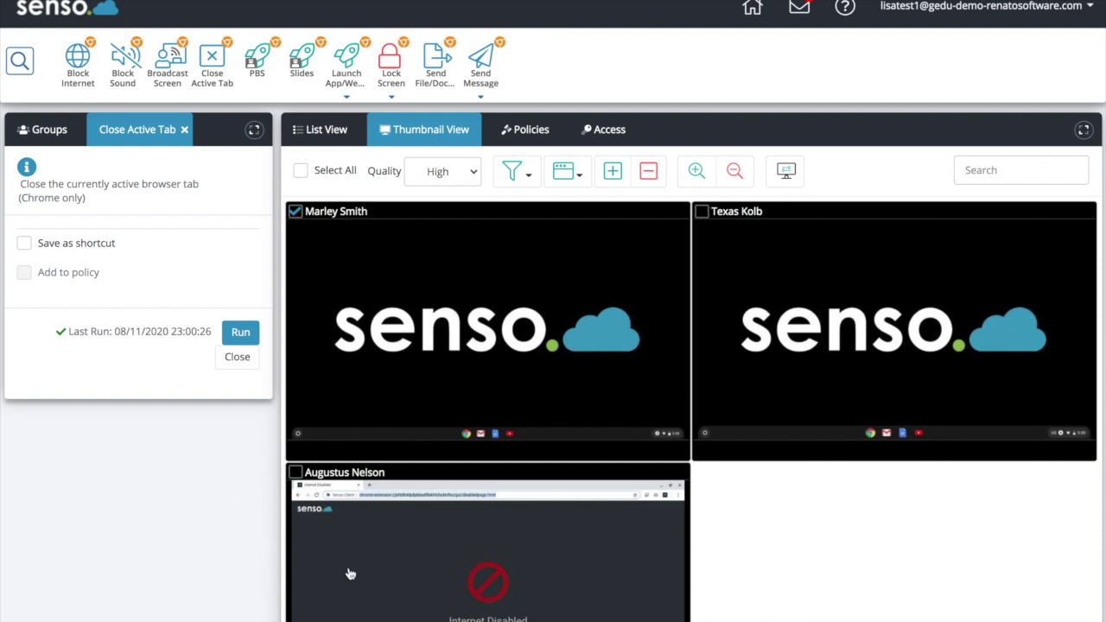
{"action": "left_click", "coordinate": [184, 130]}
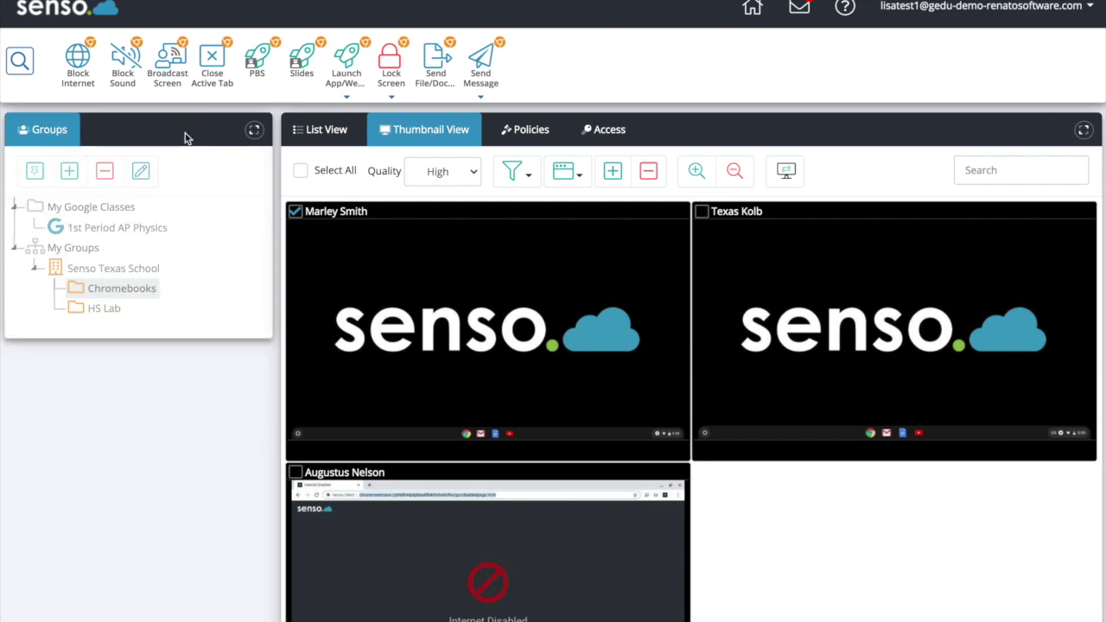
Step: Launch the website code.org on the first Chromebook in the default browser
{"action": "left_click", "coordinate": [346, 69]}
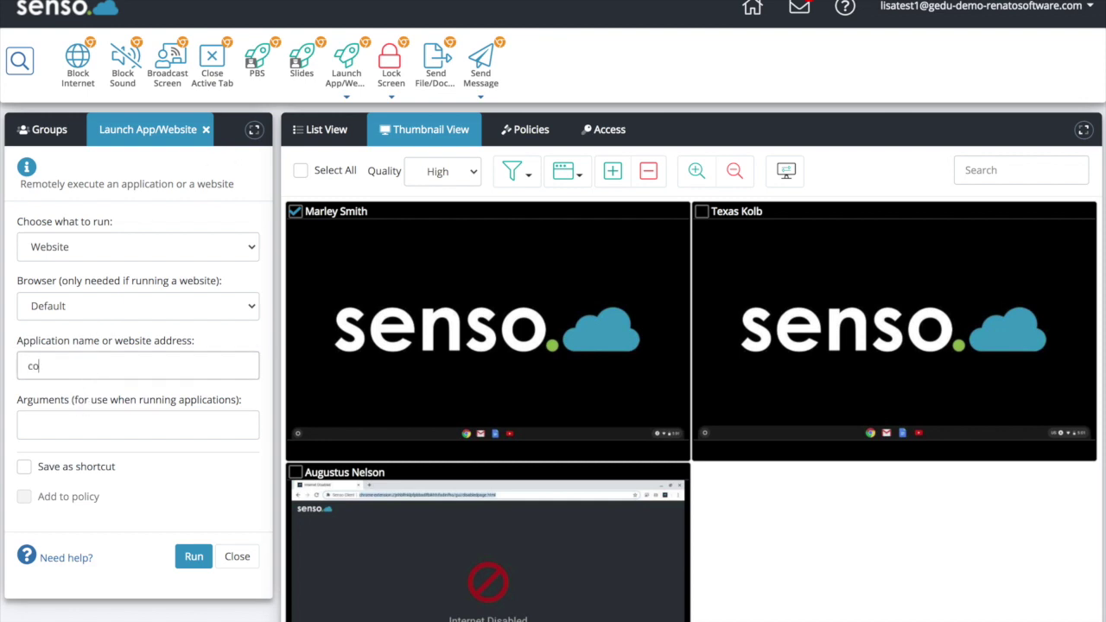
{"action": "left_click", "coordinate": [192, 555]}
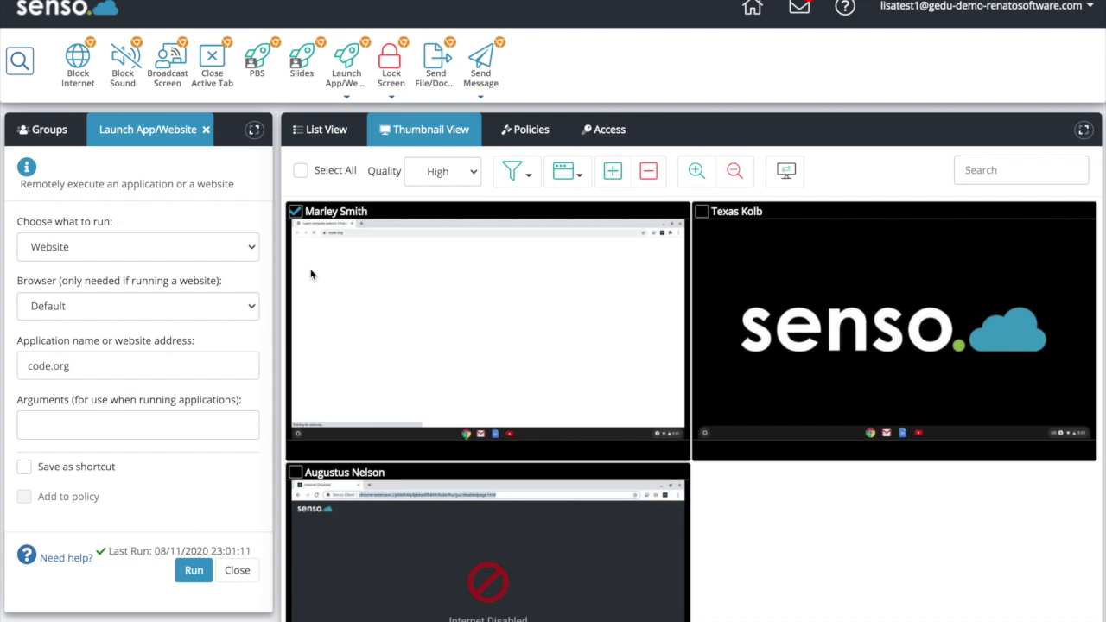
Step: Select all Chromebooks and launch the websites code.org and istation.com on them in turn
{"action": "left_click", "coordinate": [302, 172]}
{"action": "left_click", "coordinate": [192, 572]}
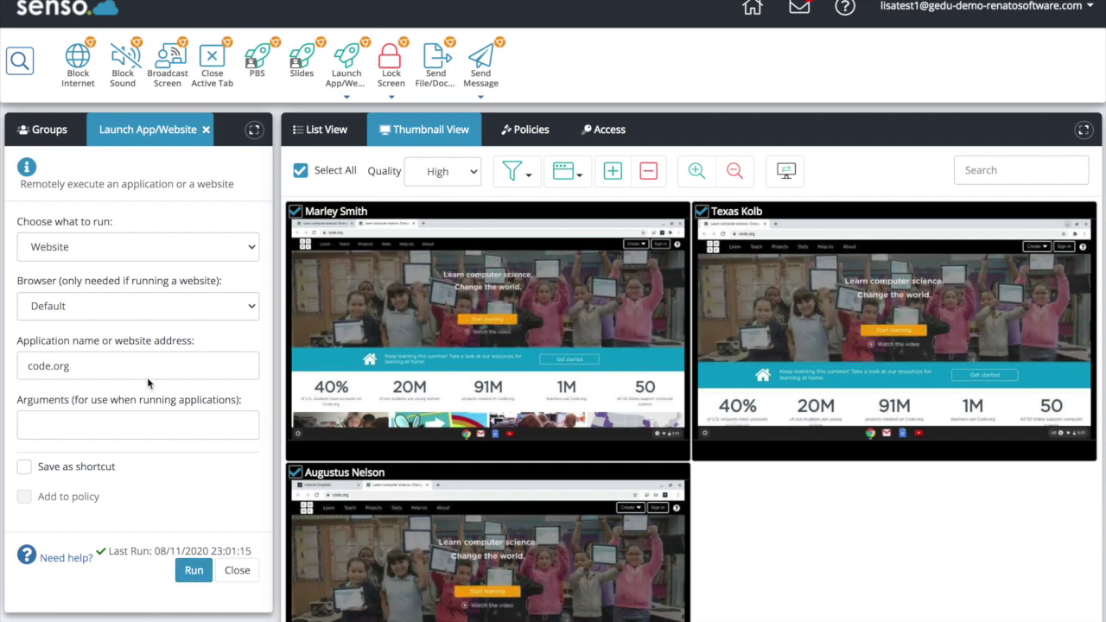
{"action": "left_click_drag", "start_coordinate": [89, 369], "coordinate": [32, 353]}
{"action": "type", "text": "istation.com"}
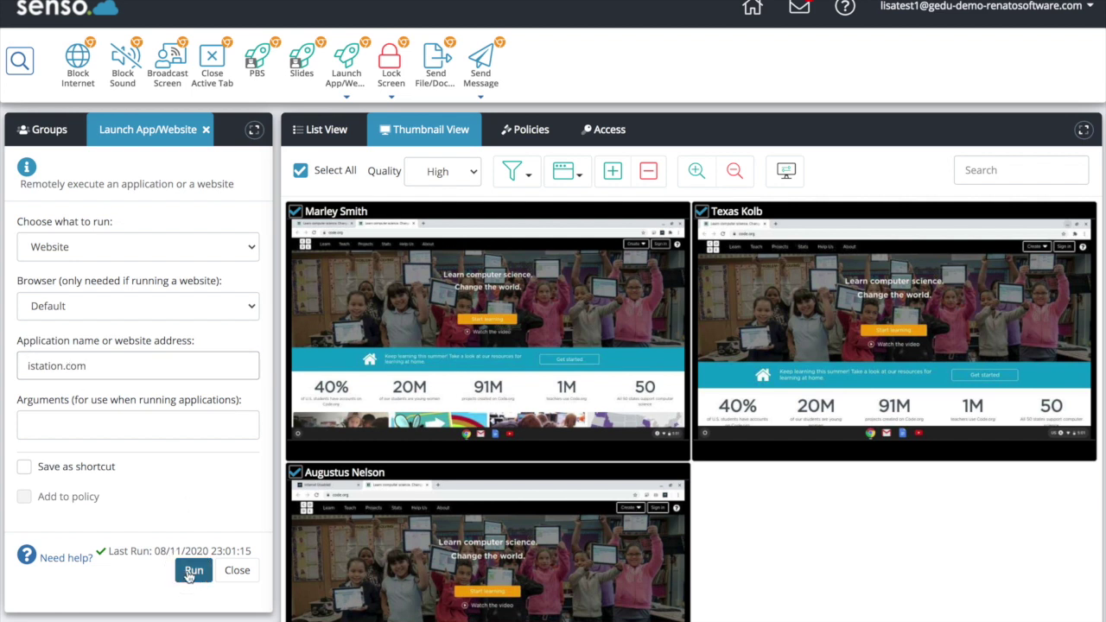
{"action": "left_click", "coordinate": [190, 571]}
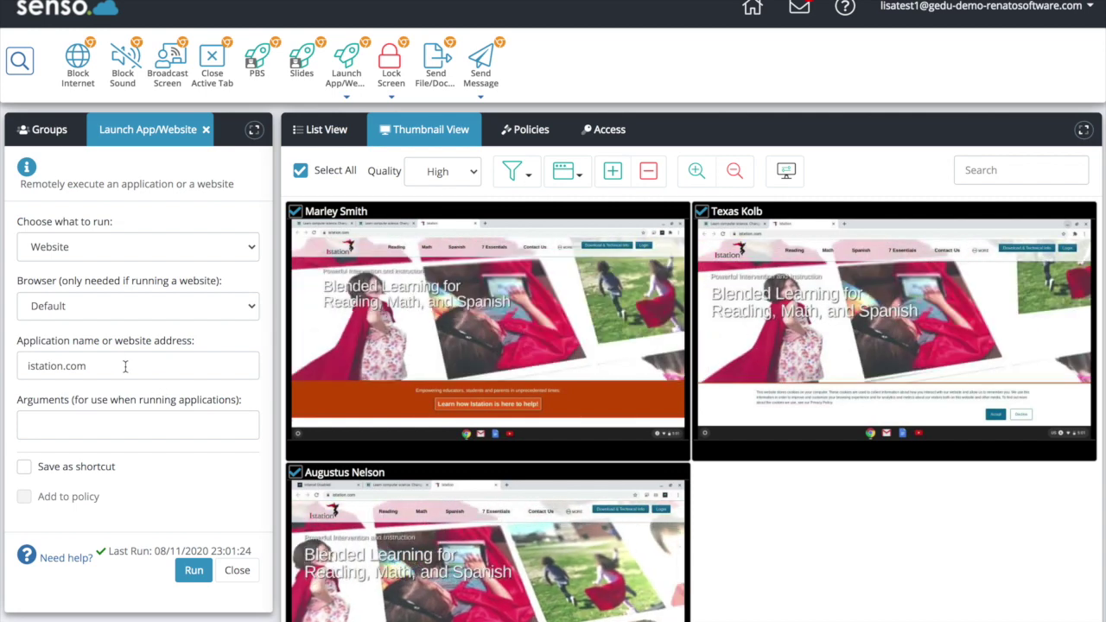
Step: Save the istation.com launch as a shortcut shown as an icon, leaving its name blank, and close the module
{"action": "left_click", "coordinate": [24, 468]}
{"action": "scroll", "coordinate": [24, 468], "scroll_direction": "down", "scroll_amount": 1}
{"action": "scroll", "coordinate": [87, 389], "scroll_direction": "up", "scroll_amount": 1}
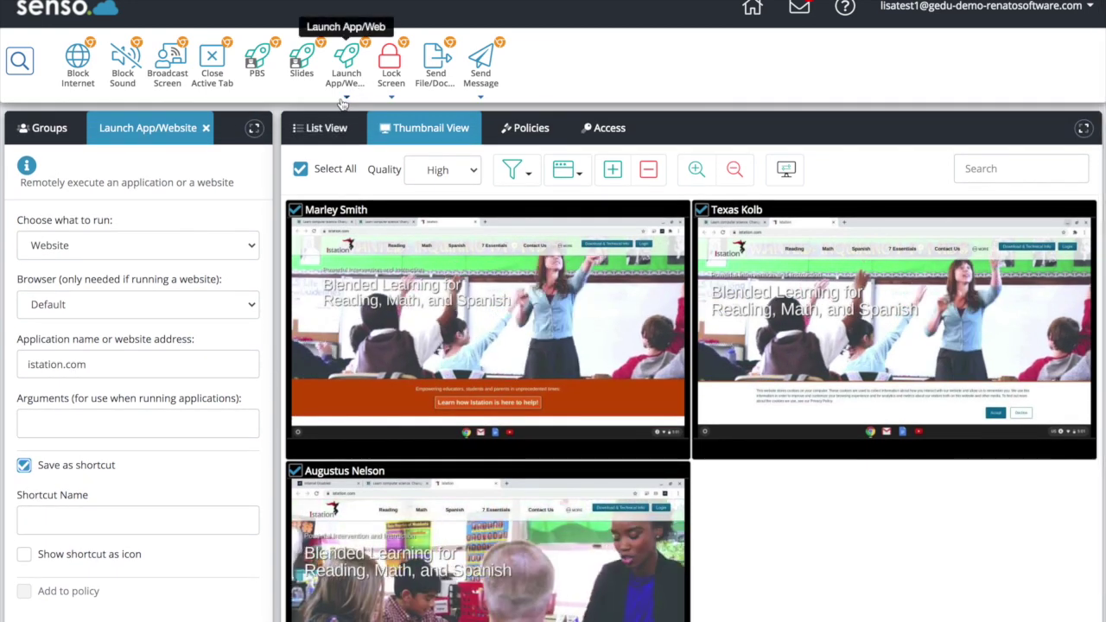
{"action": "left_click", "coordinate": [345, 99]}
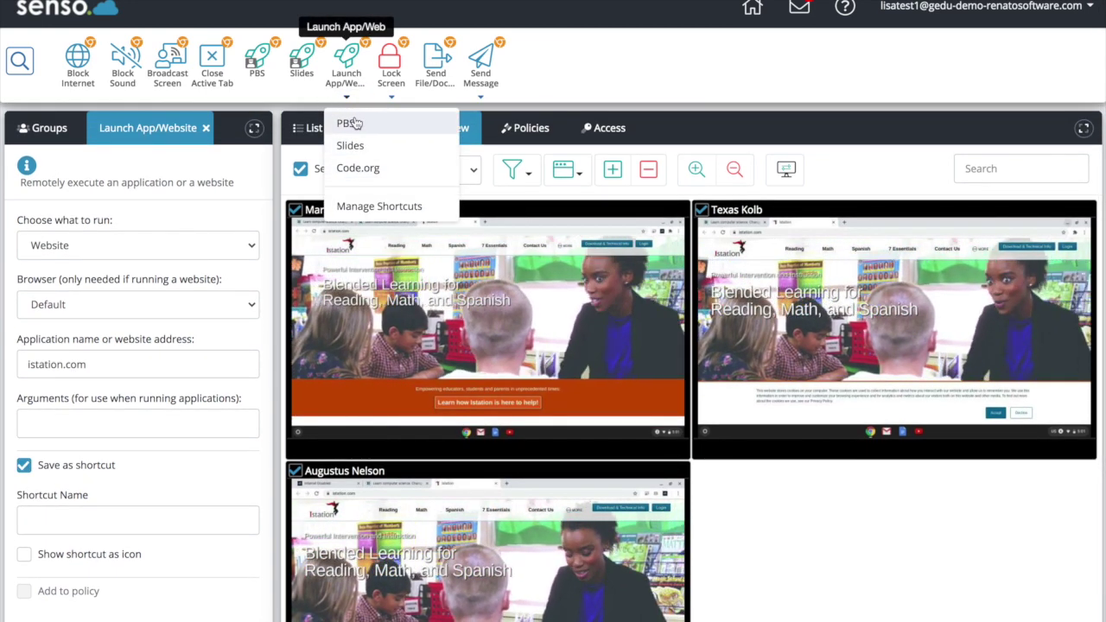
{"action": "scroll", "coordinate": [122, 527], "scroll_direction": "down", "scroll_amount": 2}
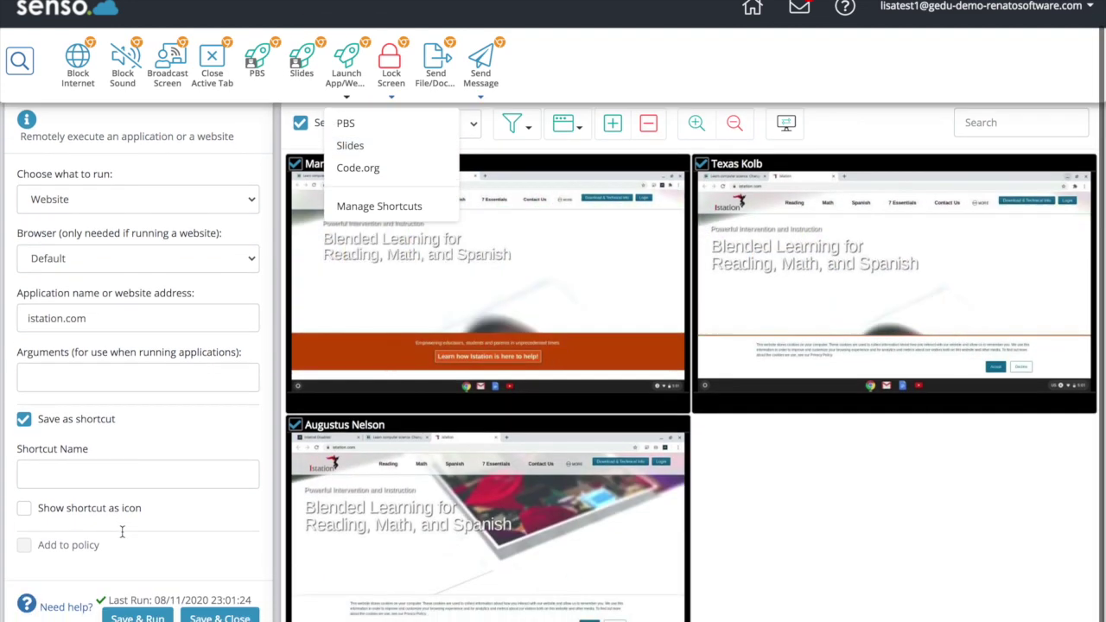
{"action": "left_click", "coordinate": [24, 503]}
{"action": "scroll", "coordinate": [168, 446], "scroll_direction": "up", "scroll_amount": 2}
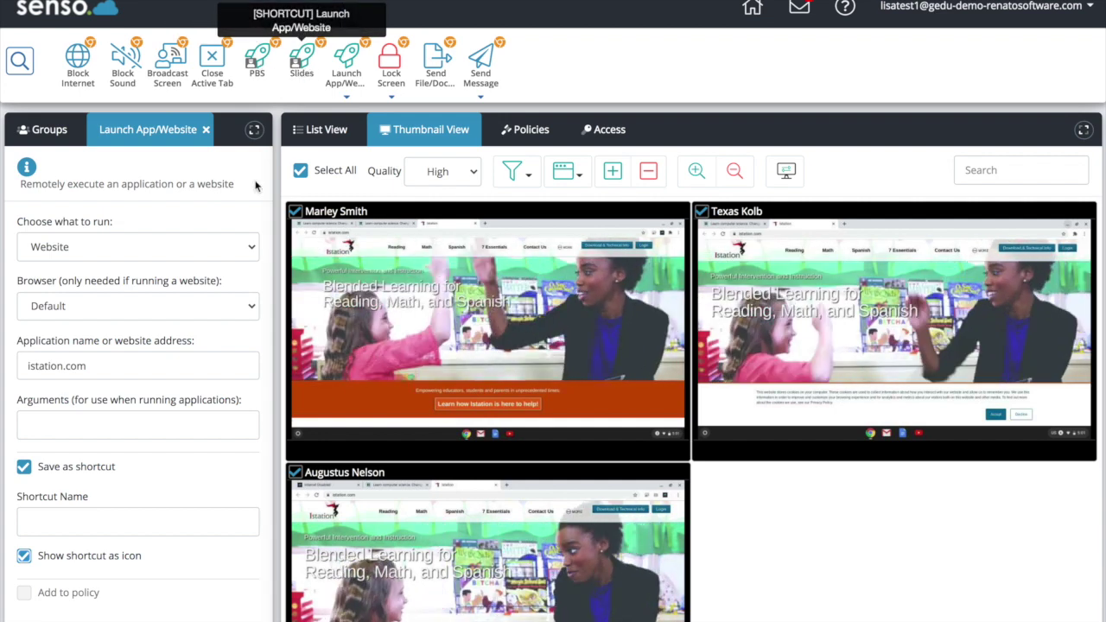
{"action": "scroll", "coordinate": [150, 510], "scroll_direction": "down", "scroll_amount": 2}
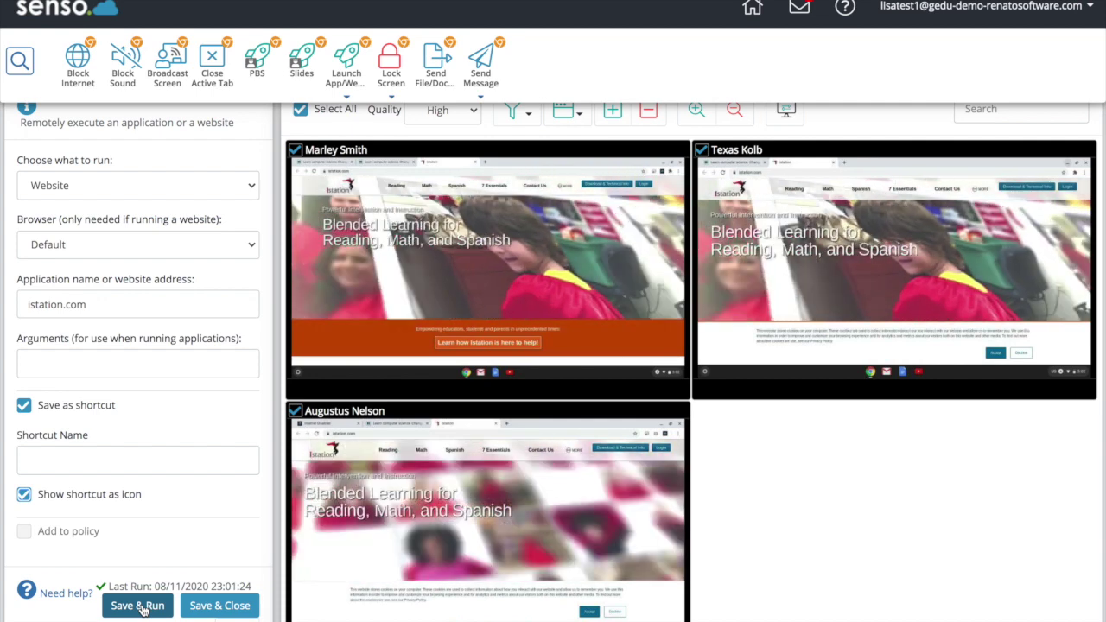
{"action": "left_click", "coordinate": [205, 606]}
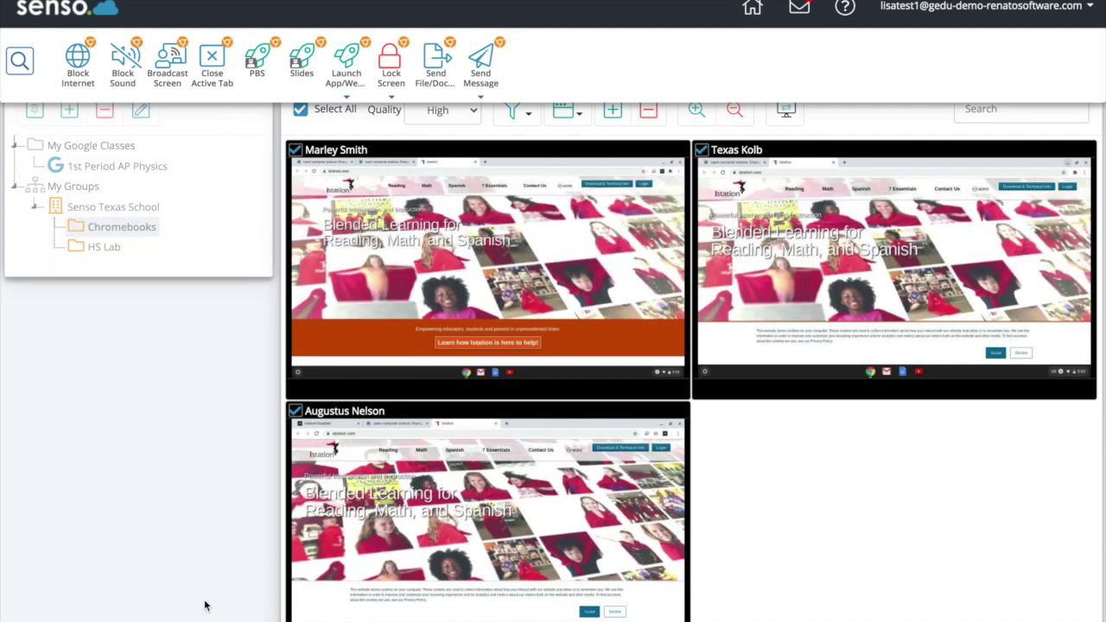
{"action": "scroll", "coordinate": [238, 410], "scroll_direction": "up", "scroll_amount": 1}
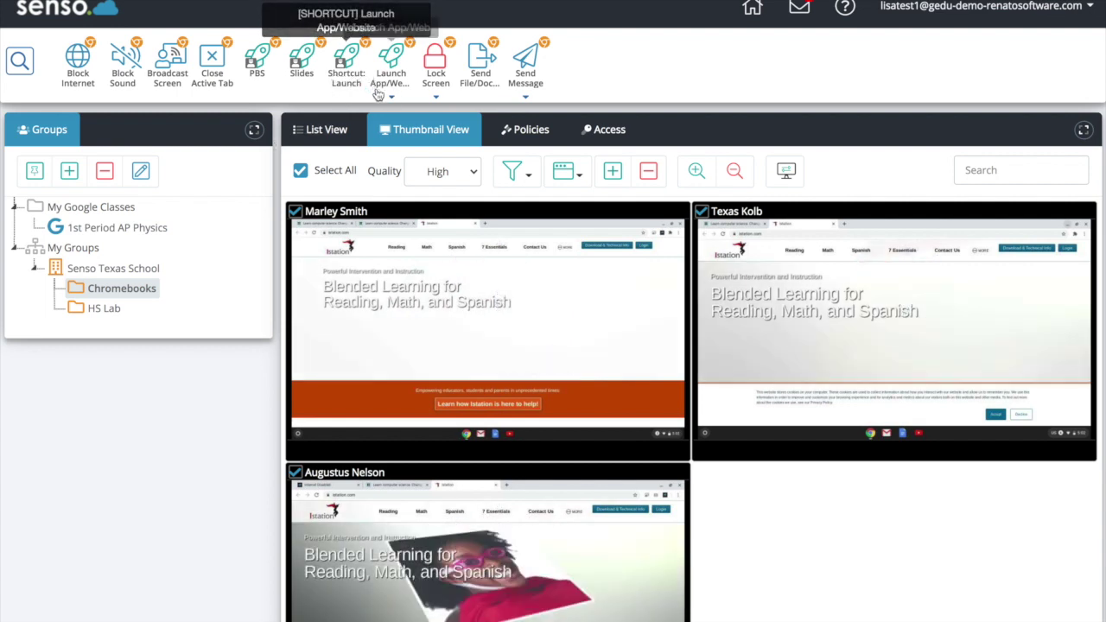
Step: Rename the unnamed istation.com shortcut to Istation in the Launch App/Website shortcut manager and close the manager
{"action": "left_click", "coordinate": [391, 60]}
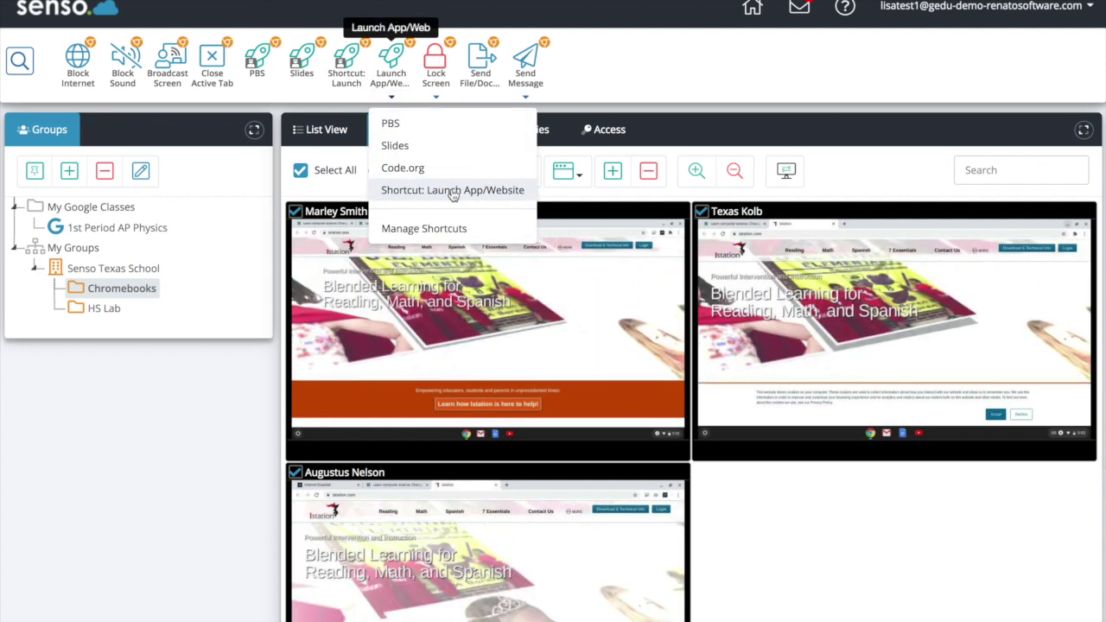
{"action": "left_click", "coordinate": [435, 228]}
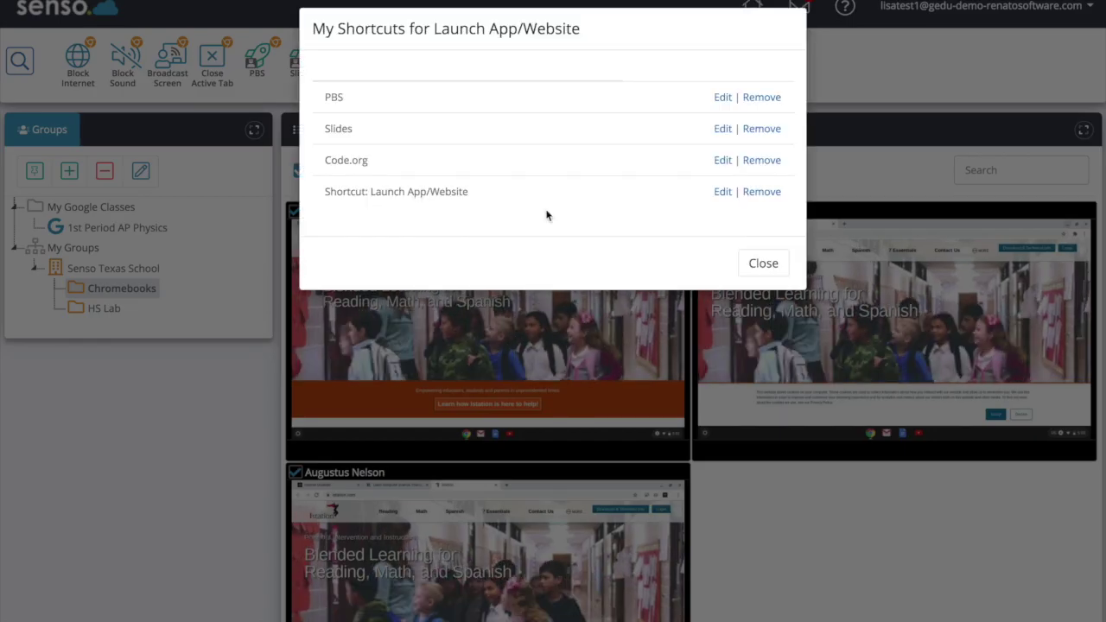
{"action": "left_click", "coordinate": [723, 192]}
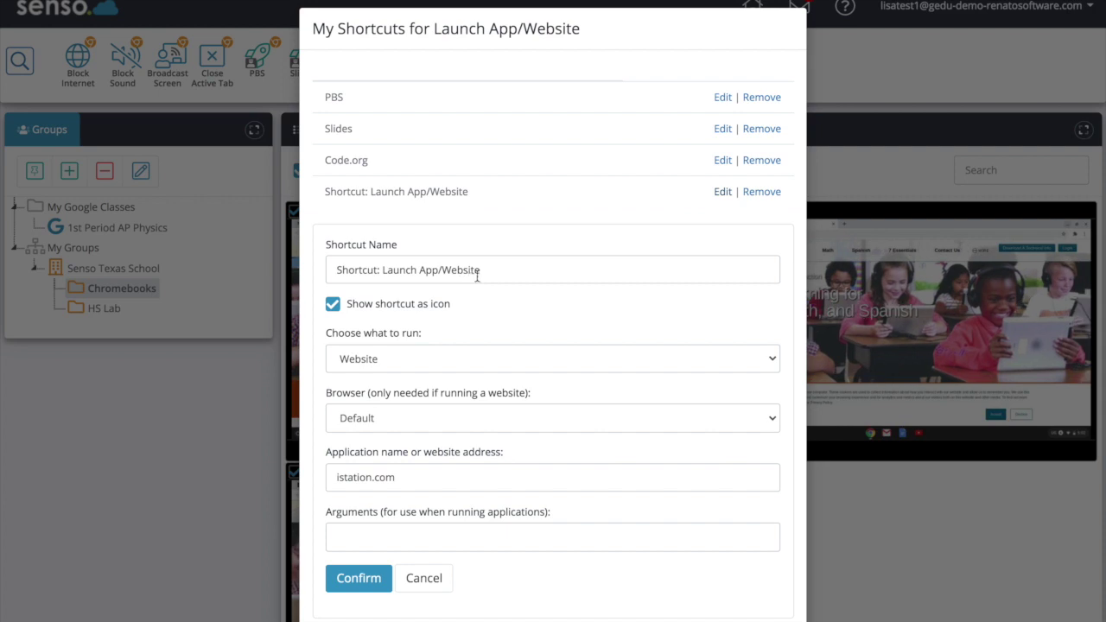
{"action": "left_click_drag", "start_coordinate": [477, 276], "coordinate": [323, 274]}
{"action": "type", "text": "Is"}
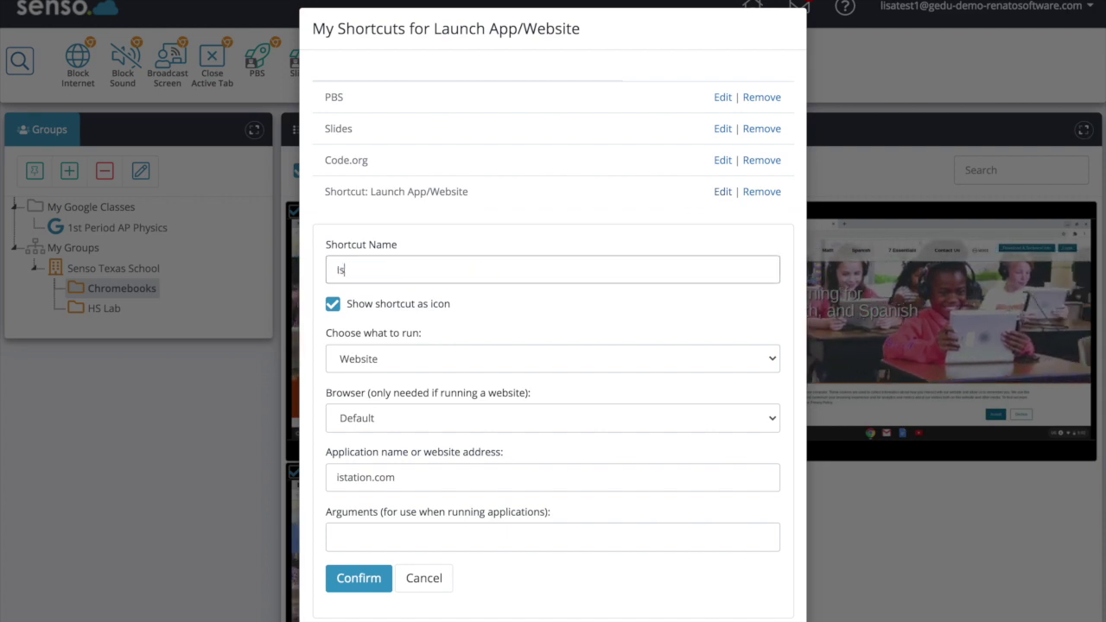
{"action": "type", "text": "tation"}
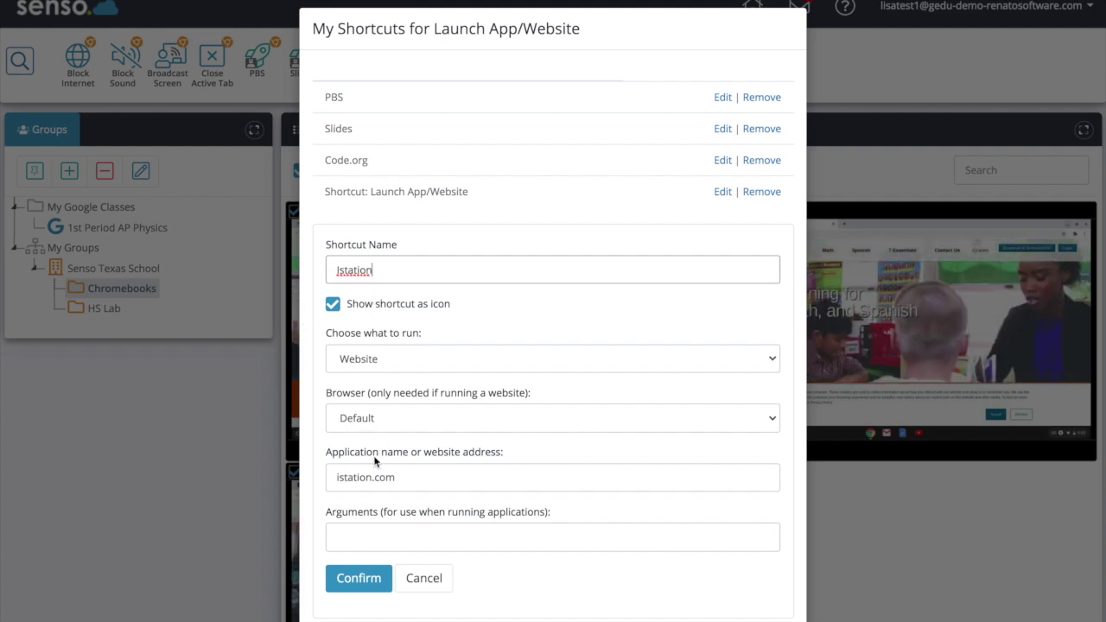
{"action": "left_click", "coordinate": [373, 588]}
{"action": "left_click", "coordinate": [765, 263]}
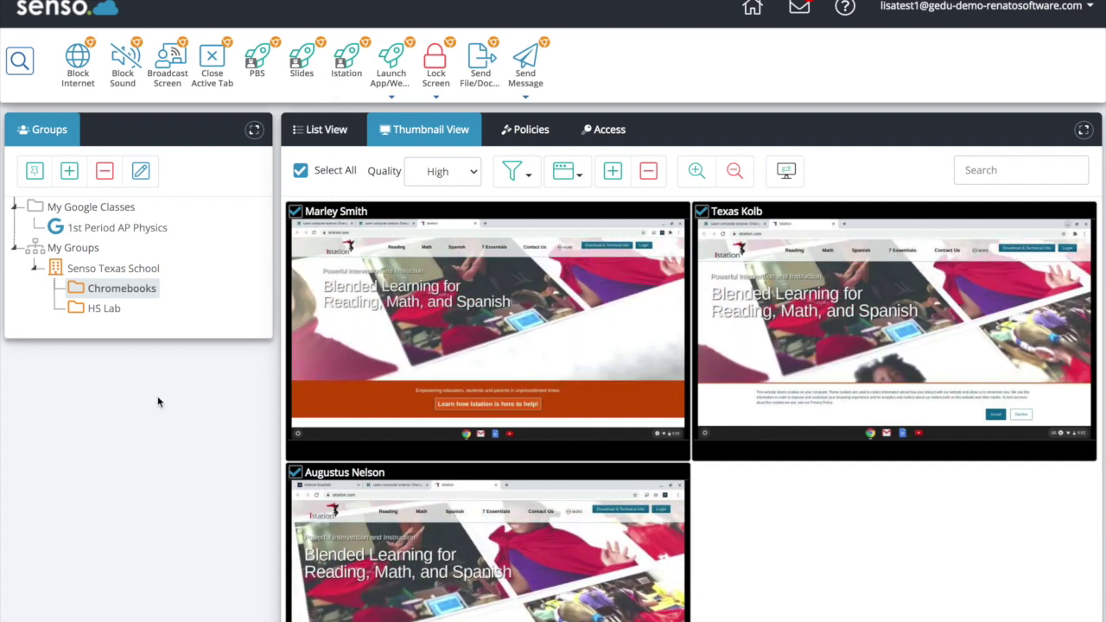
Step: Launch the saved shortcuts on all Chromebooks in the order PBS, Istation, PBS, Slides
{"action": "left_click", "coordinate": [257, 56]}
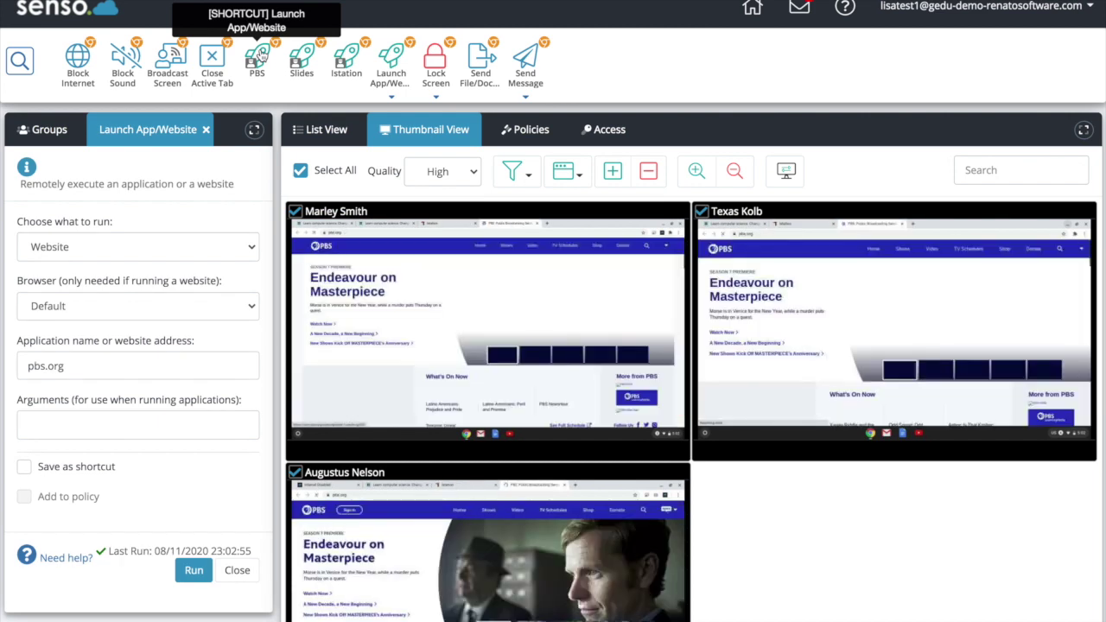
{"action": "left_click", "coordinate": [354, 61]}
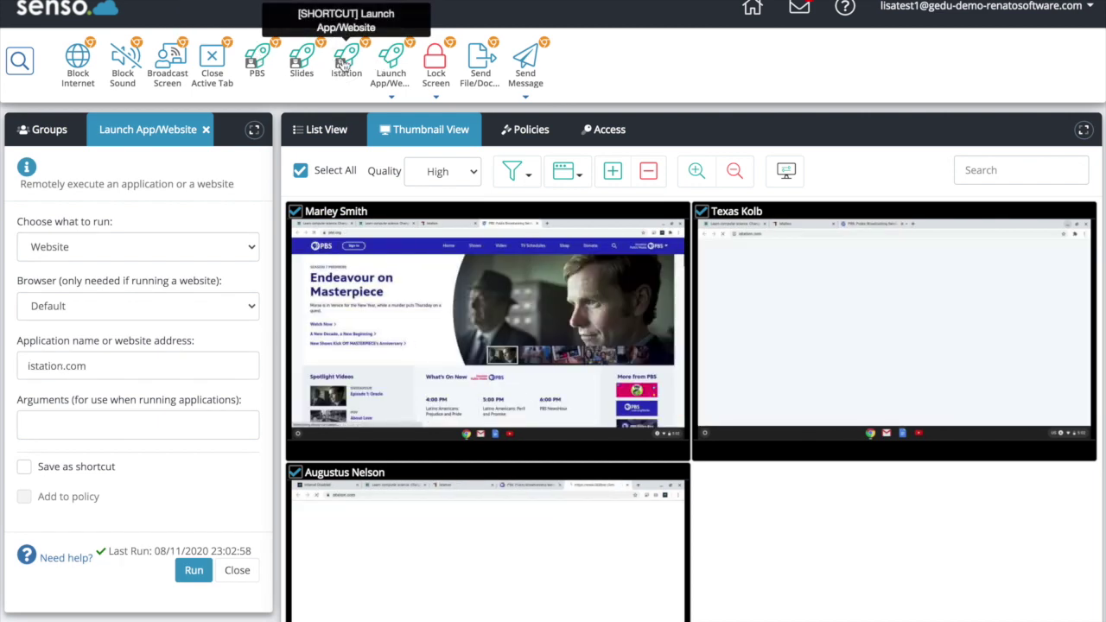
{"action": "left_click", "coordinate": [391, 63]}
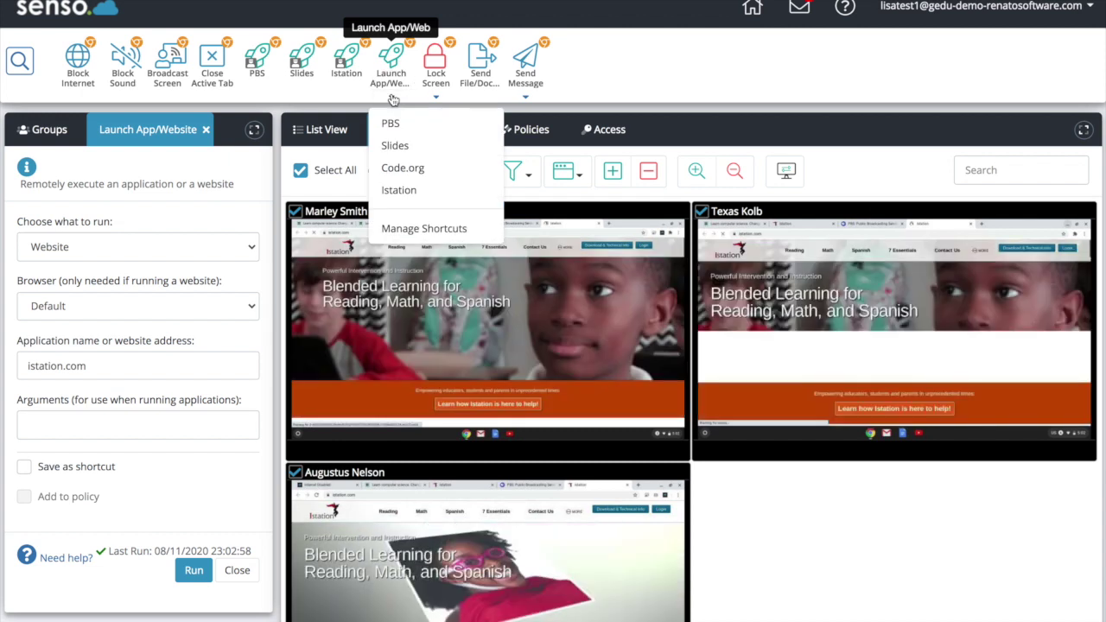
{"action": "left_click", "coordinate": [390, 124]}
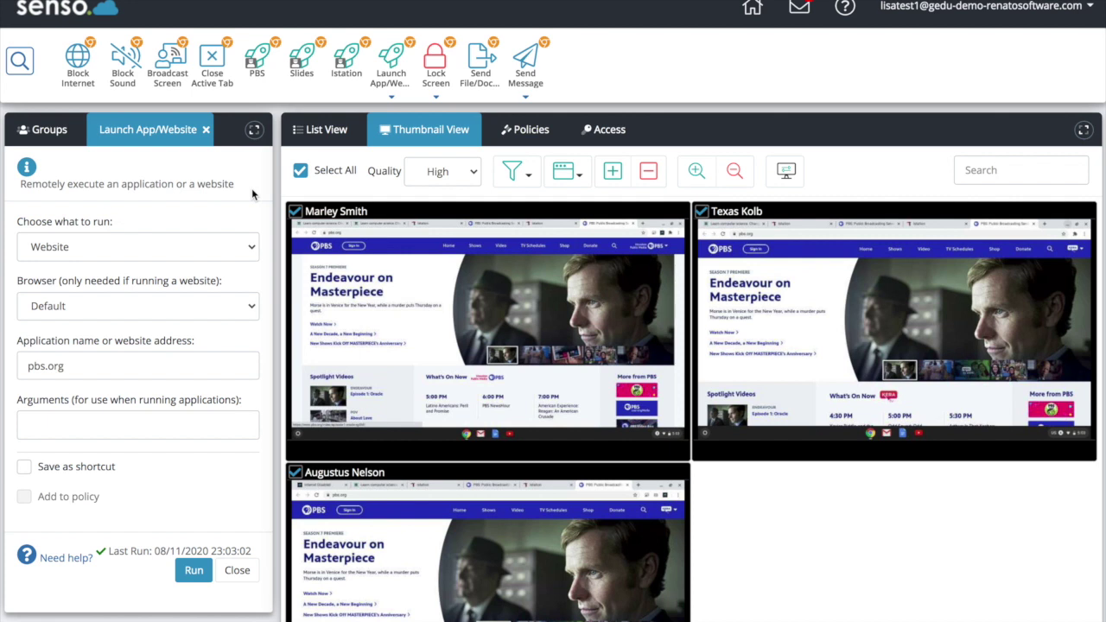
{"action": "left_click", "coordinate": [302, 59]}
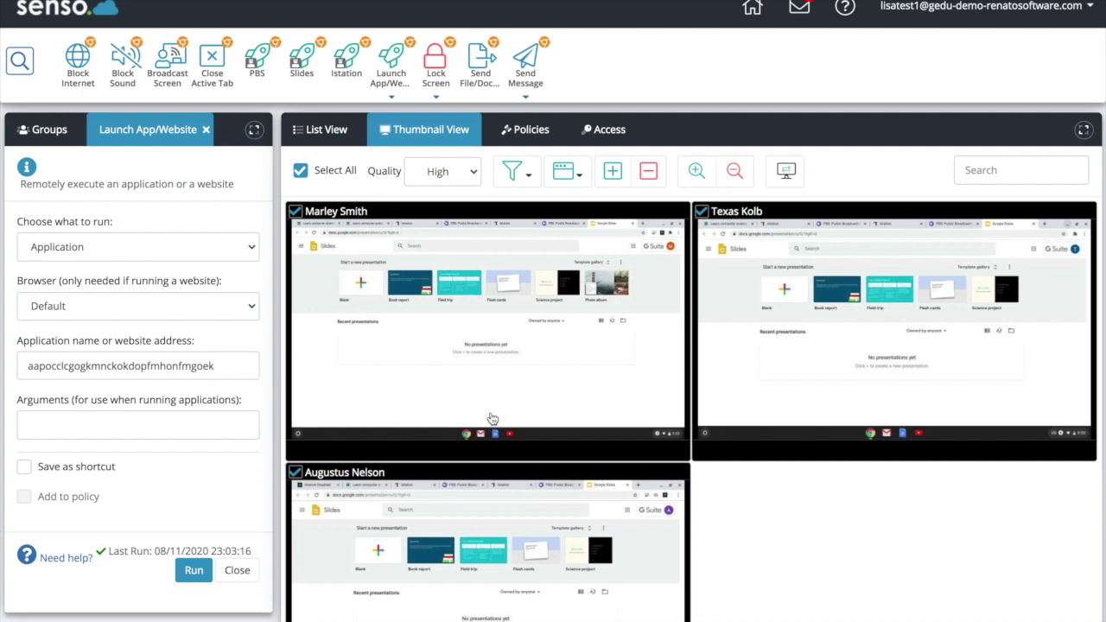
Step: Open Chrome's extensions page and copy the ID of the Docs app
{"action": "mouse_move", "coordinate": [1103, 4]}
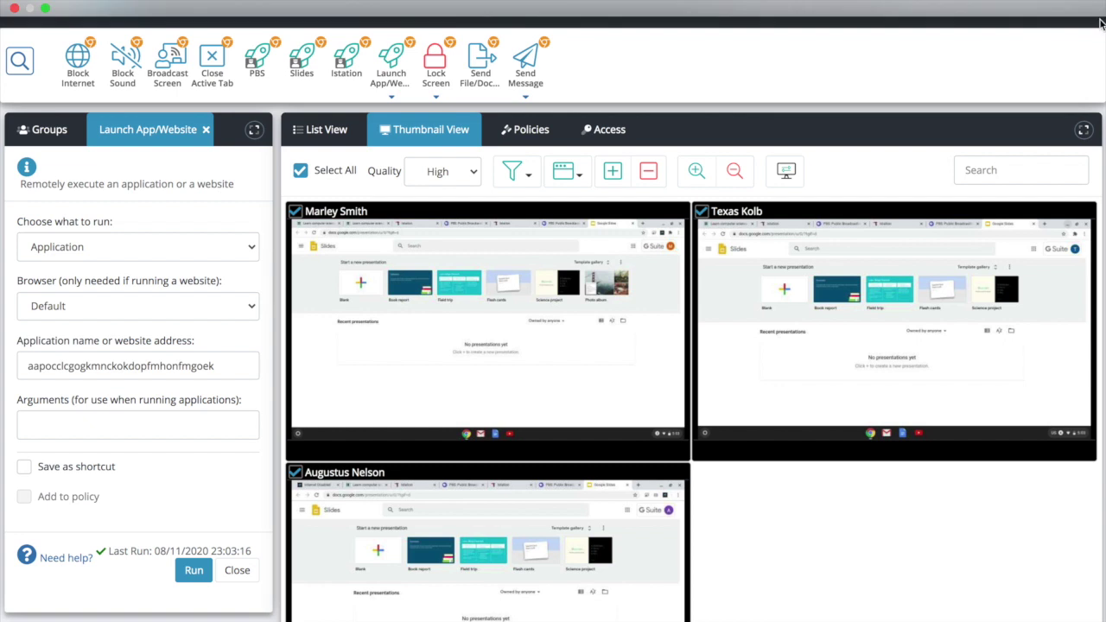
{"action": "left_click", "coordinate": [45, 8]}
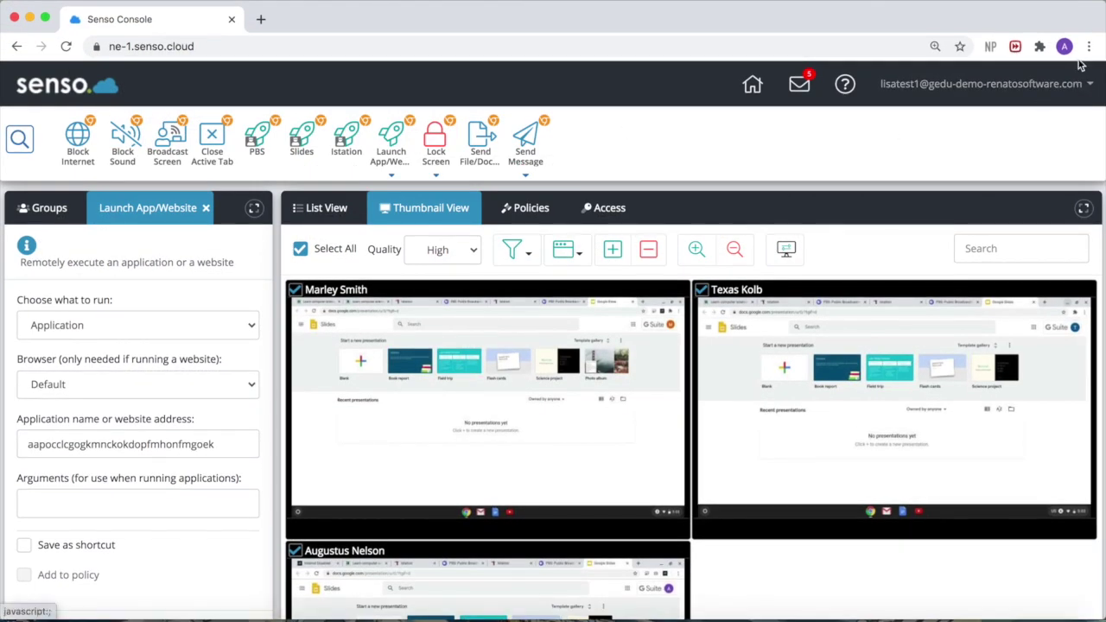
{"action": "left_click", "coordinate": [1090, 47]}
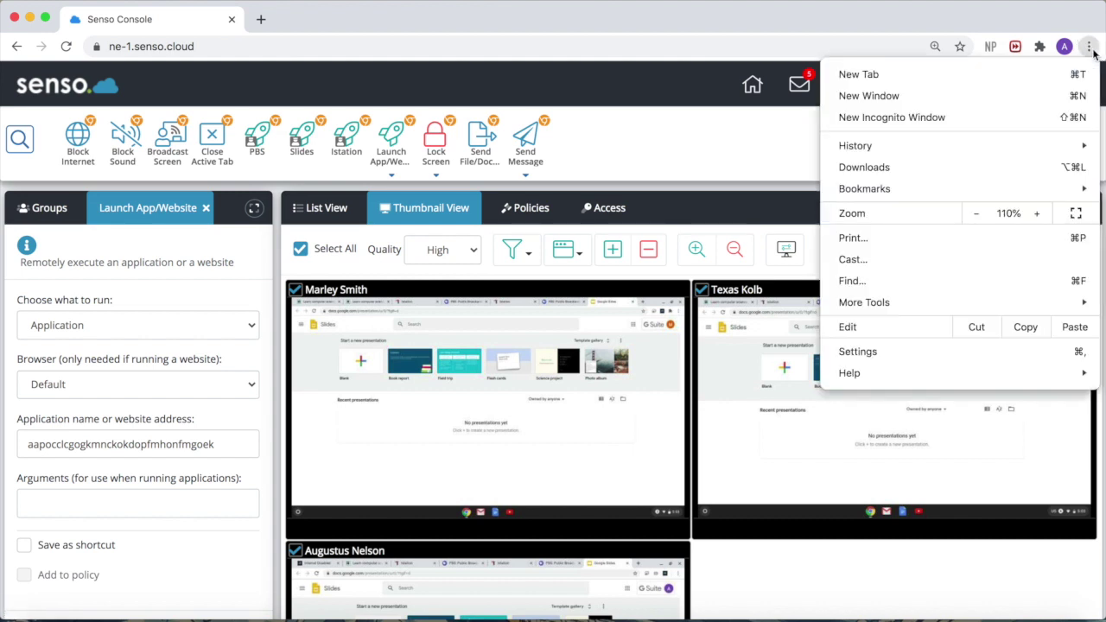
{"action": "mouse_move", "coordinate": [936, 296]}
{"action": "left_click", "coordinate": [593, 375]}
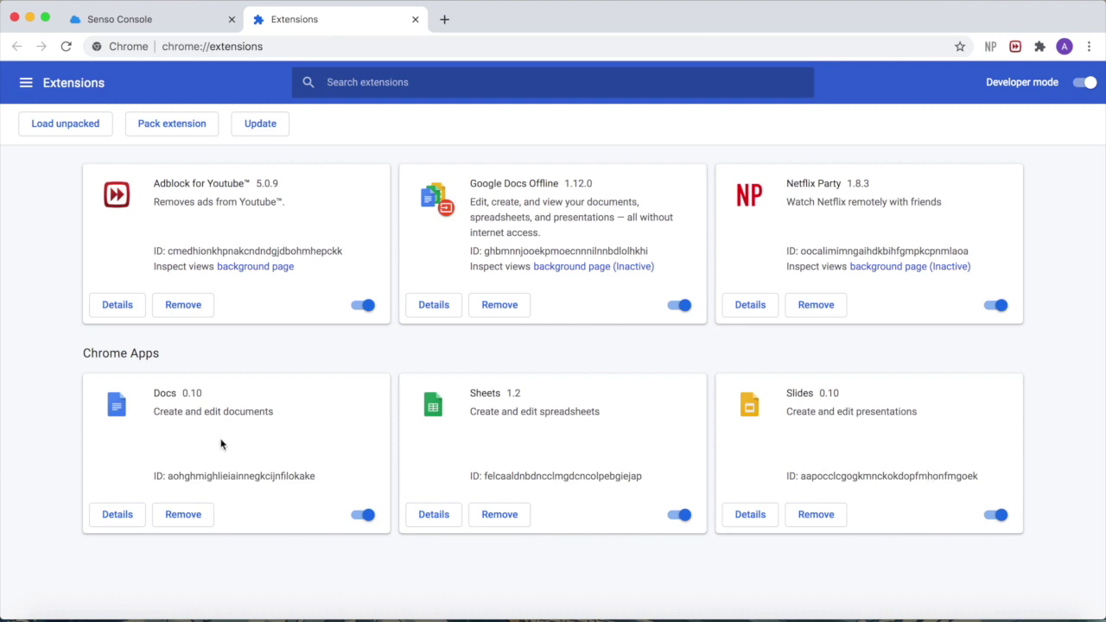
{"action": "left_click_drag", "start_coordinate": [318, 476], "coordinate": [163, 475]}
{"action": "right_click", "coordinate": [167, 475]}
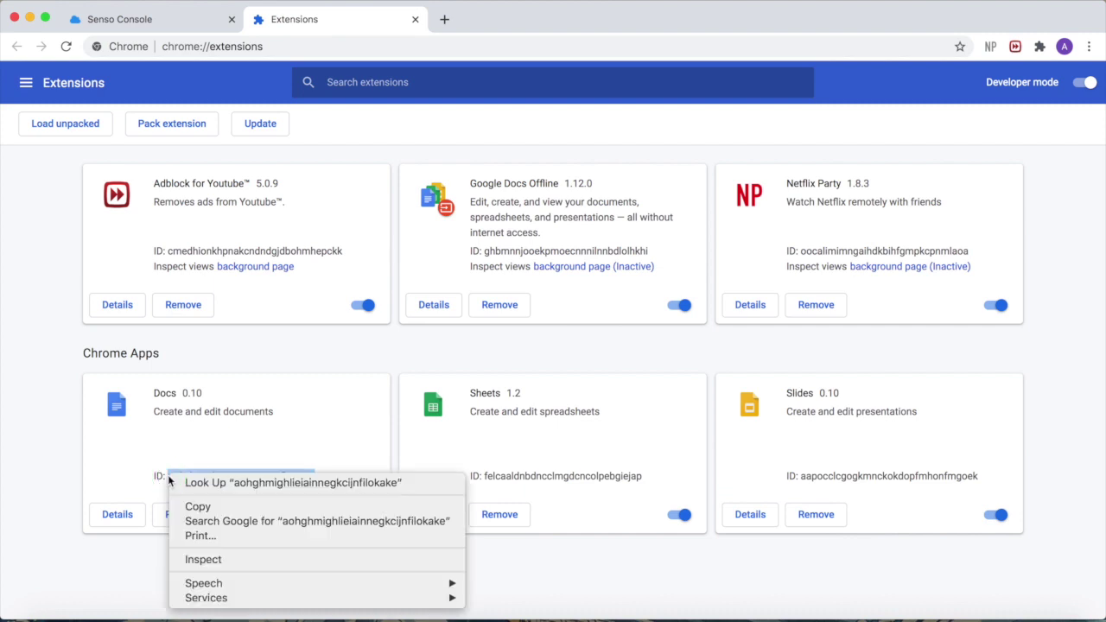
{"action": "left_click", "coordinate": [195, 507]}
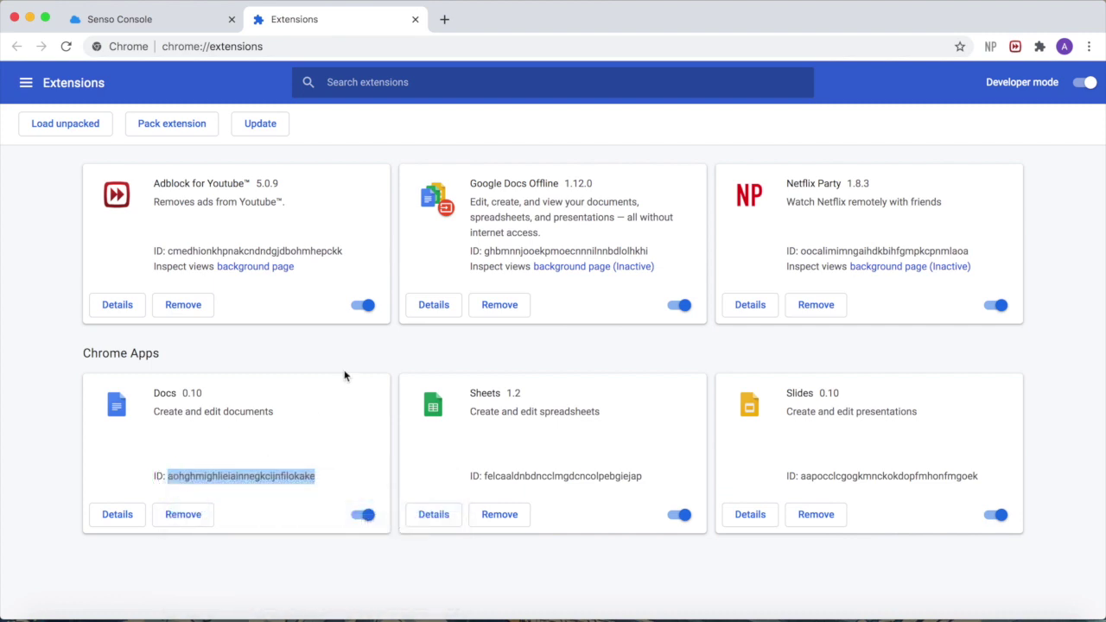
Step: Return to the Senso console, start a fresh Launch App/Website module, choose Application and paste the copied Docs app ID
{"action": "left_click", "coordinate": [158, 24]}
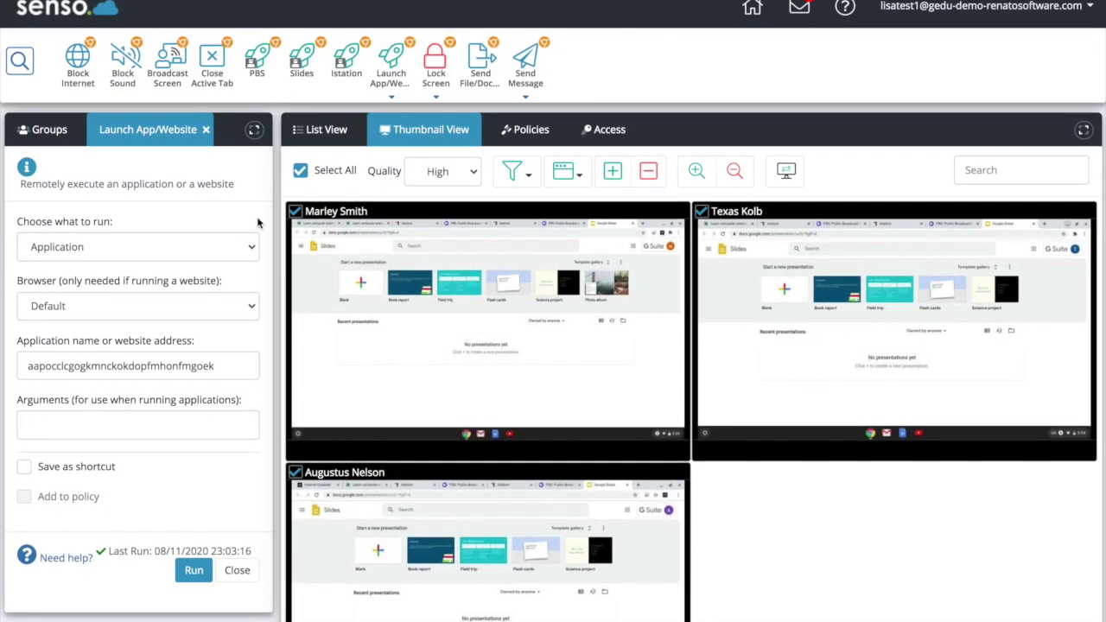
{"action": "left_click", "coordinate": [207, 129]}
{"action": "left_click", "coordinate": [391, 59]}
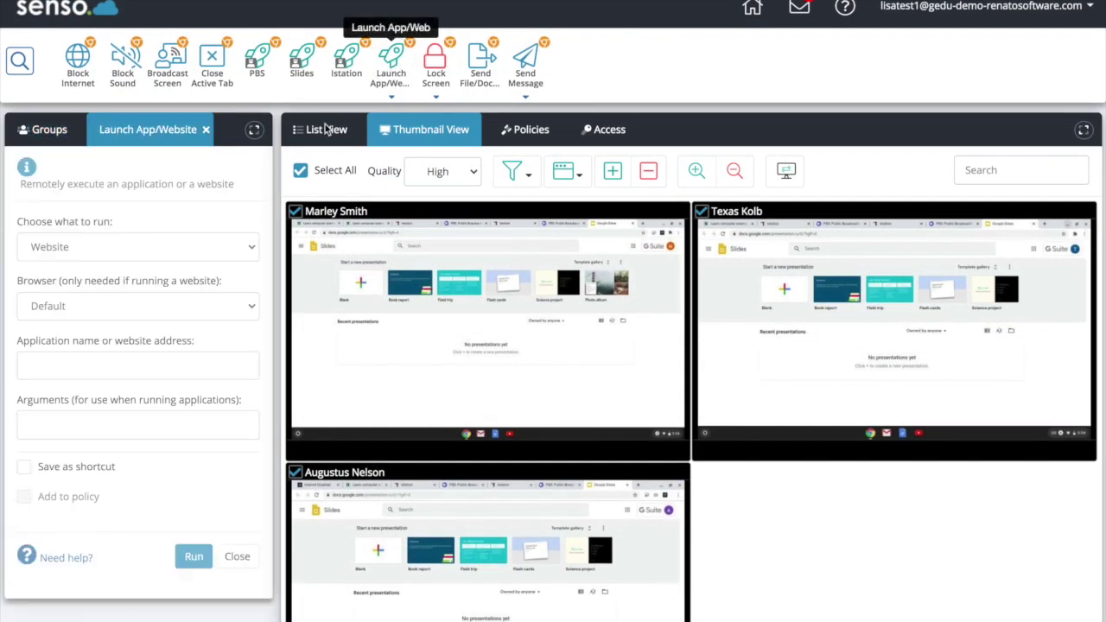
{"action": "left_click", "coordinate": [221, 253]}
{"action": "left_click", "coordinate": [210, 260]}
{"action": "right_click", "coordinate": [38, 370]}
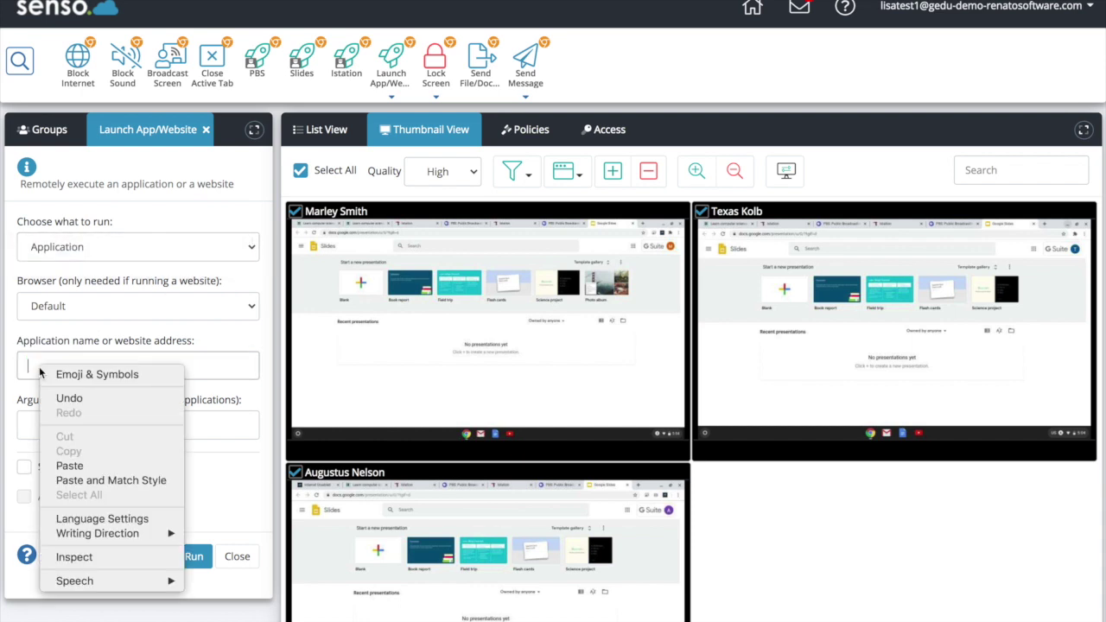
{"action": "left_click", "coordinate": [66, 466]}
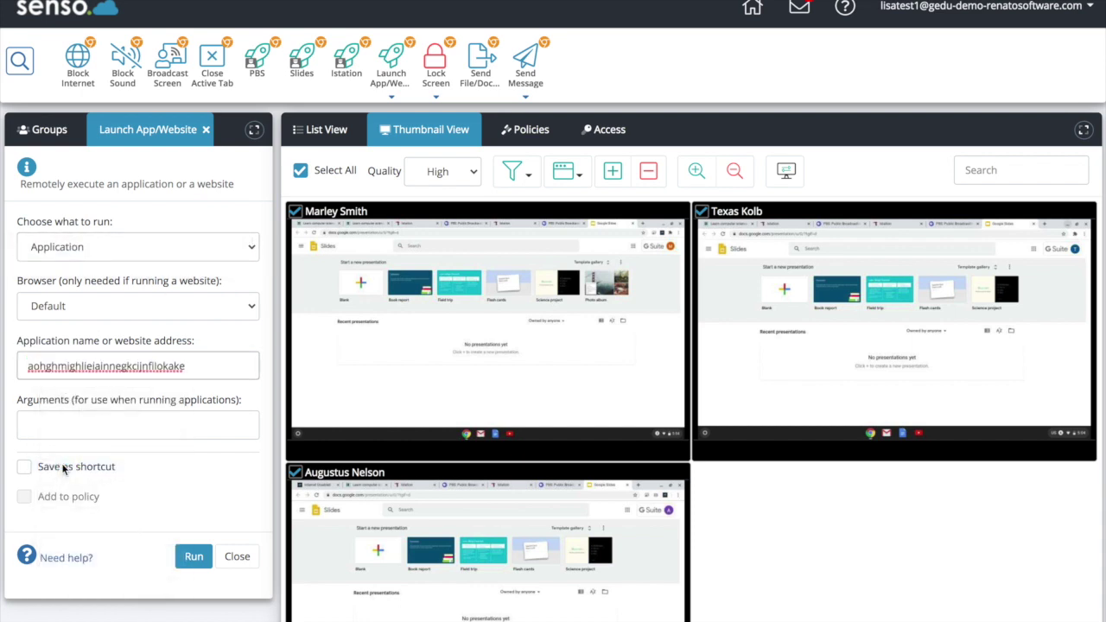
Step: Save the Docs app launch as an icon shortcut named Docs and run it on all Chromebooks, closing the module
{"action": "left_click", "coordinate": [25, 467]}
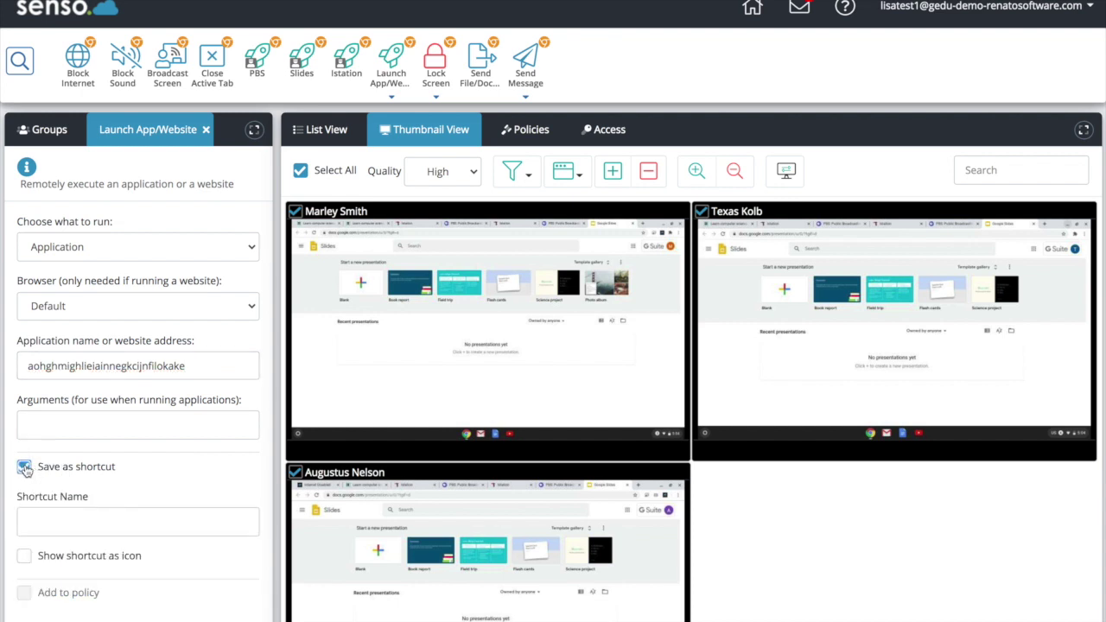
{"action": "left_click", "coordinate": [72, 523]}
{"action": "type", "text": "Di"}
{"action": "type", "text": "ocs"}
{"action": "left_click", "coordinate": [24, 558]}
{"action": "left_click", "coordinate": [23, 467]}
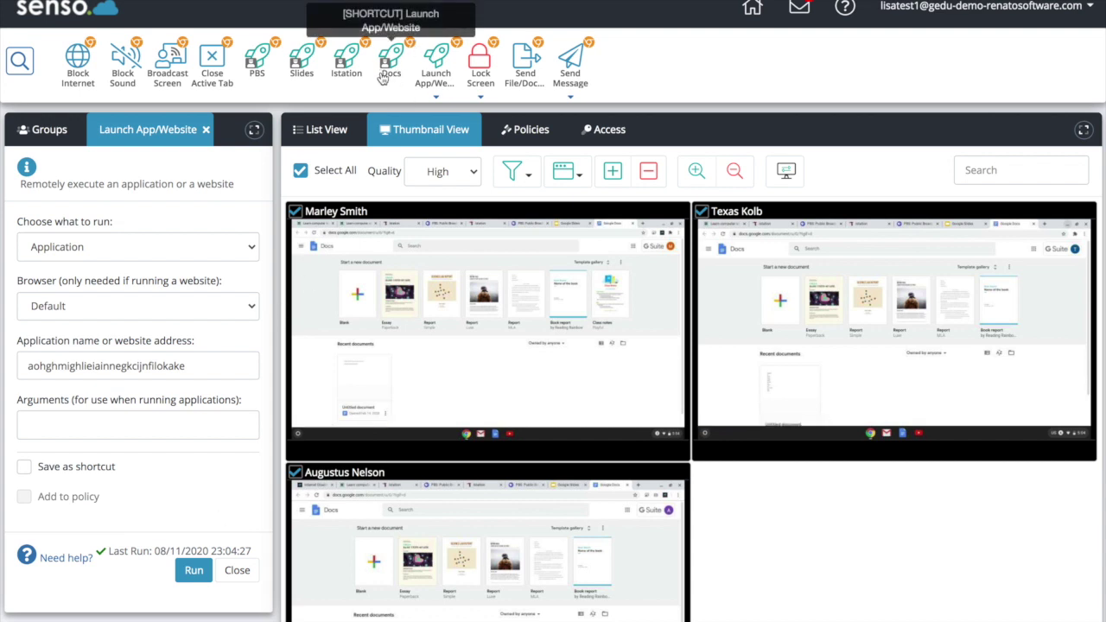
{"action": "left_click", "coordinate": [435, 100]}
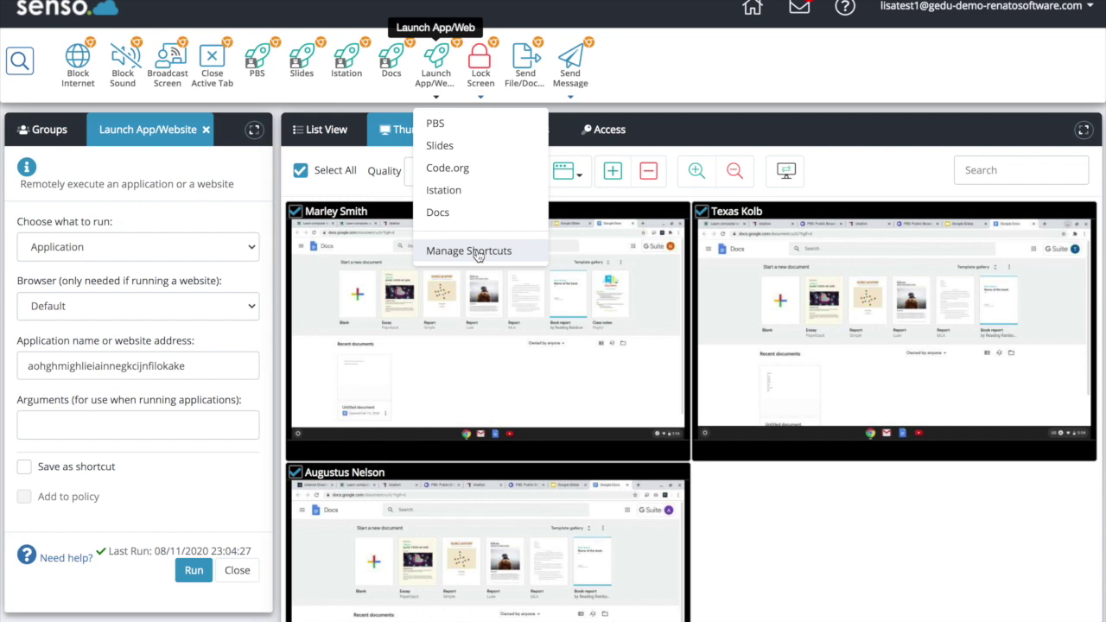
{"action": "left_click", "coordinate": [206, 130]}
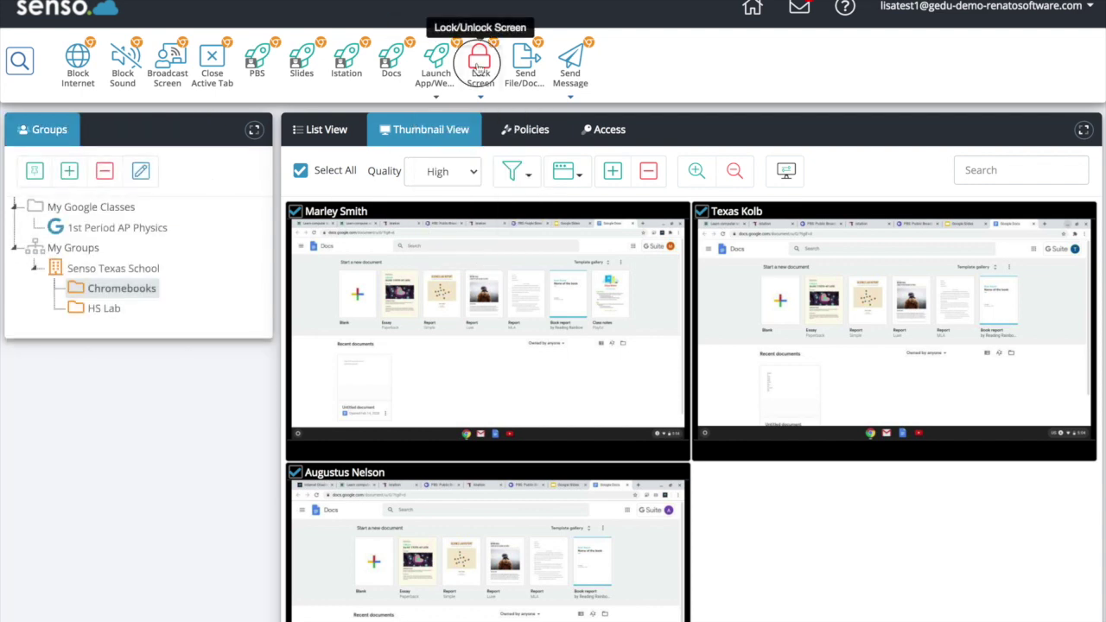
Step: Lock all Chromebook screens with the black background and message "Your screen has been locked", and unlock them again
{"action": "left_click", "coordinate": [479, 65]}
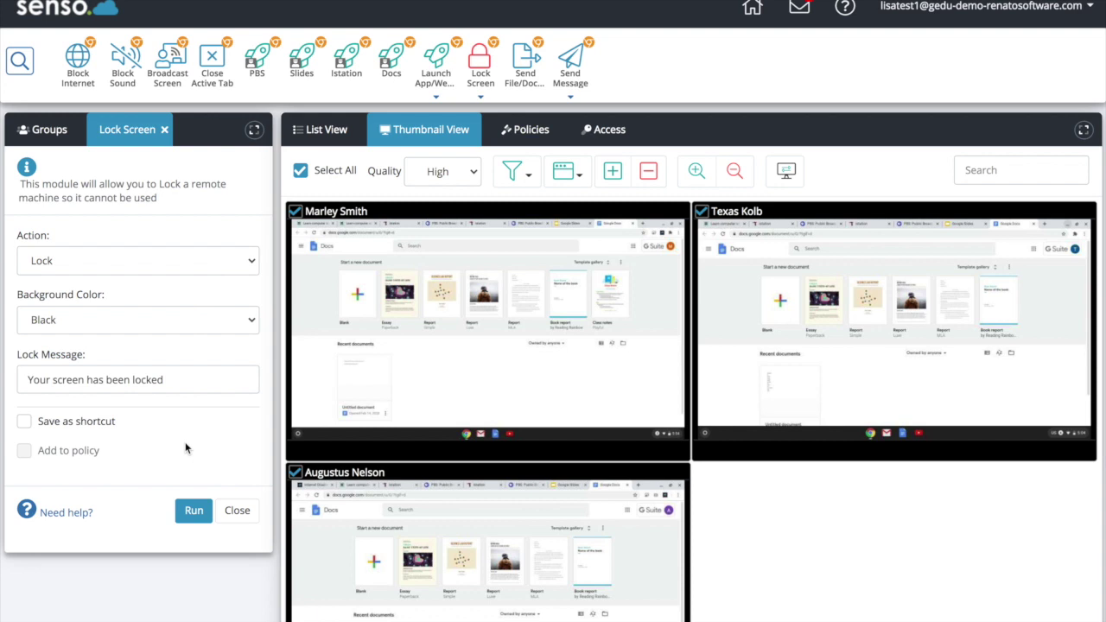
{"action": "left_click", "coordinate": [195, 512]}
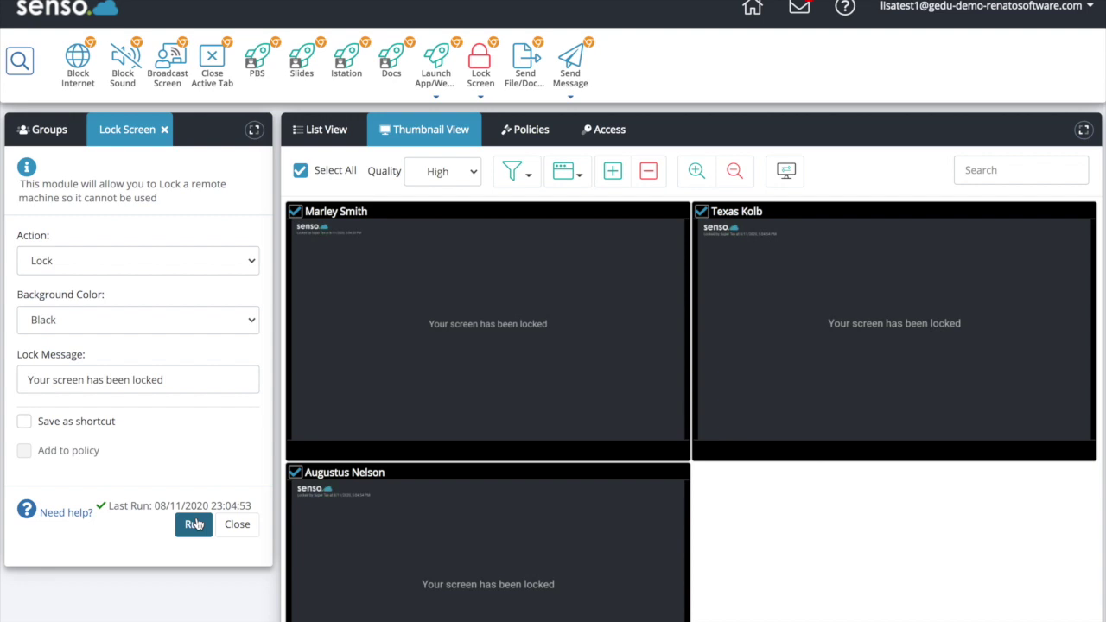
{"action": "left_click", "coordinate": [167, 262]}
{"action": "left_click", "coordinate": [163, 273]}
{"action": "left_click", "coordinate": [194, 524]}
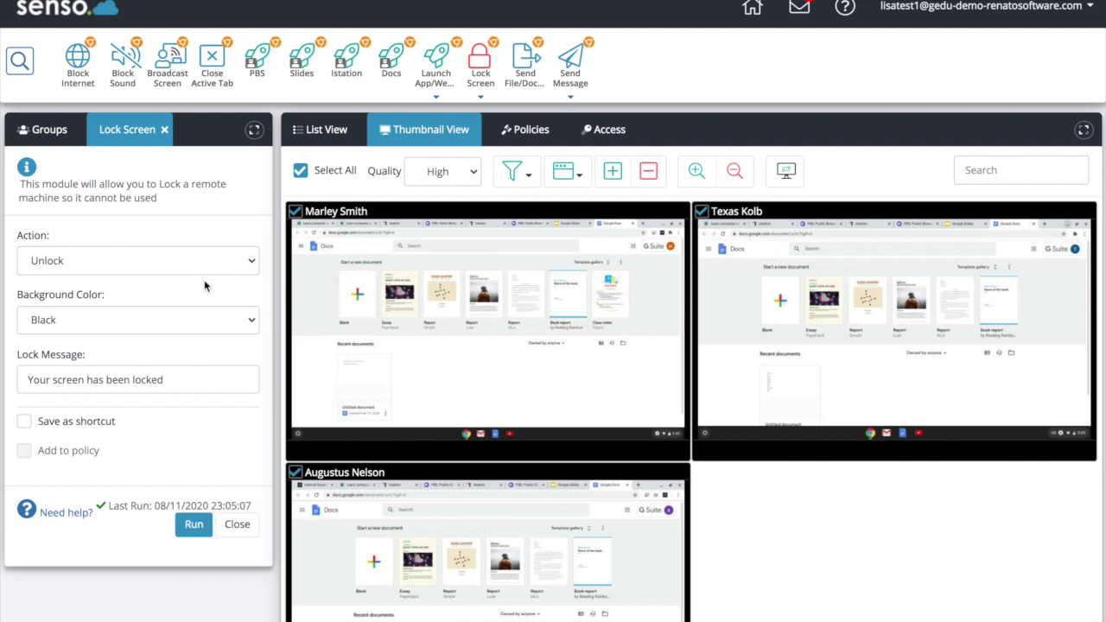
Step: Configure the screen lock with the Lock action, an Orange background and the message "Good Morning"
{"action": "left_click", "coordinate": [168, 320]}
{"action": "left_click", "coordinate": [150, 347]}
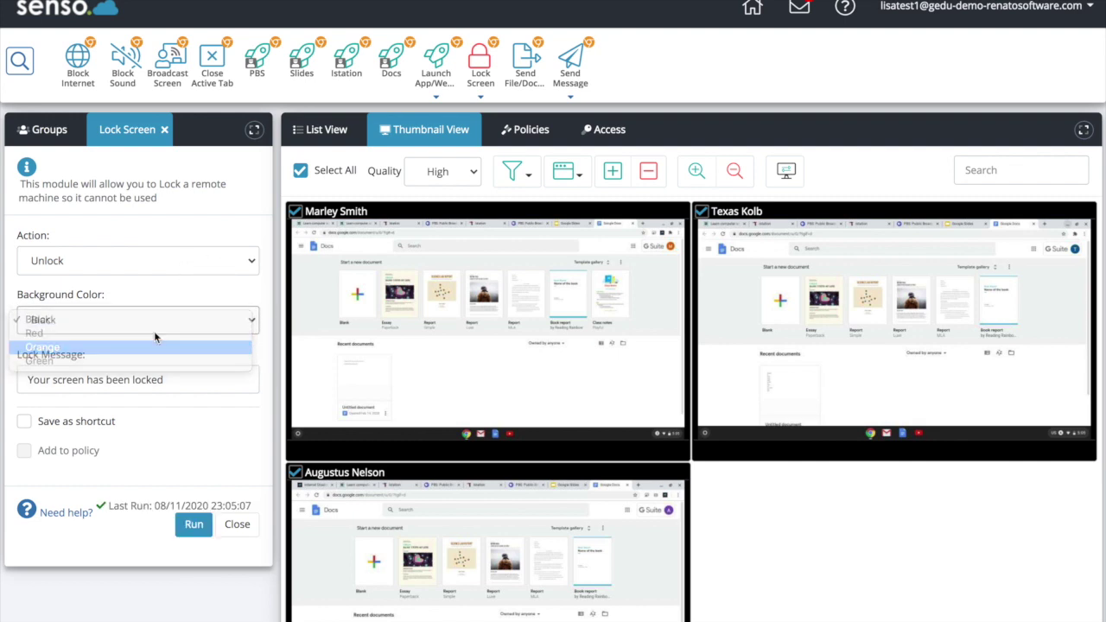
{"action": "left_click", "coordinate": [163, 266]}
{"action": "left_click", "coordinate": [162, 241]}
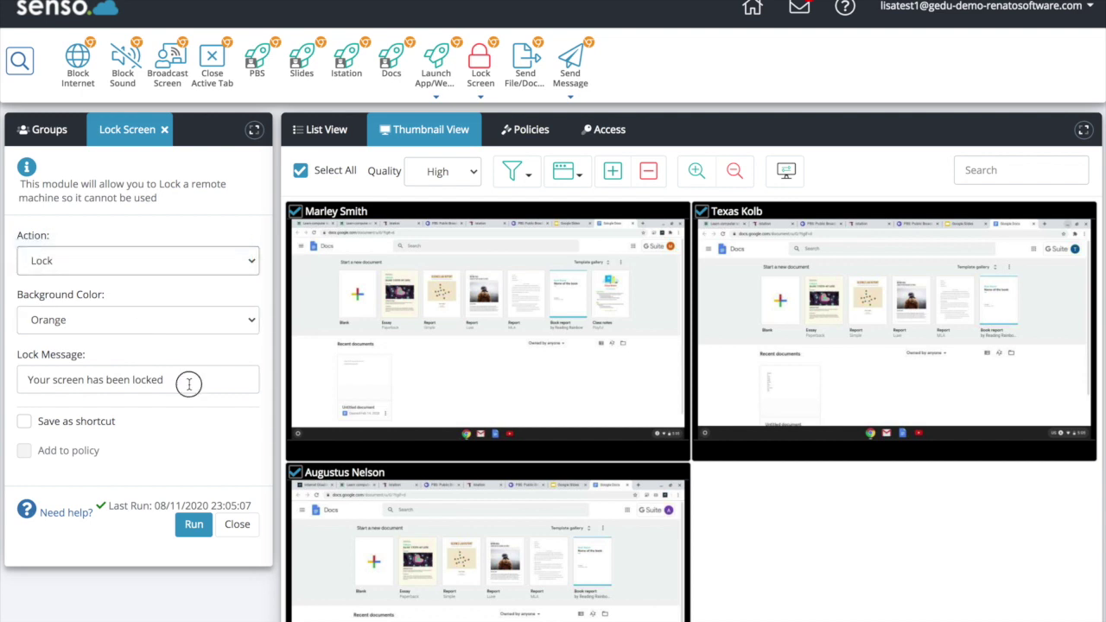
{"action": "left_click_drag", "start_coordinate": [187, 380], "coordinate": [89, 355]}
{"action": "type", "text": "Goodl"}
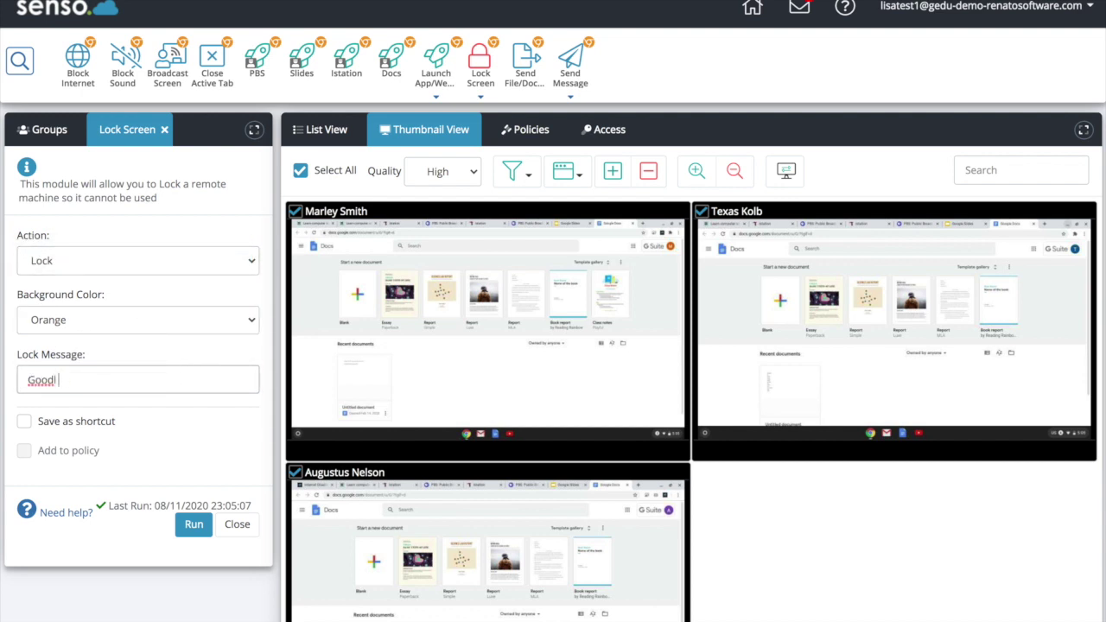
{"action": "key", "text": "BackSpace"}
{"action": "type", "text": "Morning"}
Step: Save the configured screen lock as a shortcut named Morning and run it on all Chromebooks
{"action": "left_click", "coordinate": [25, 423]}
{"action": "left_click", "coordinate": [62, 477]}
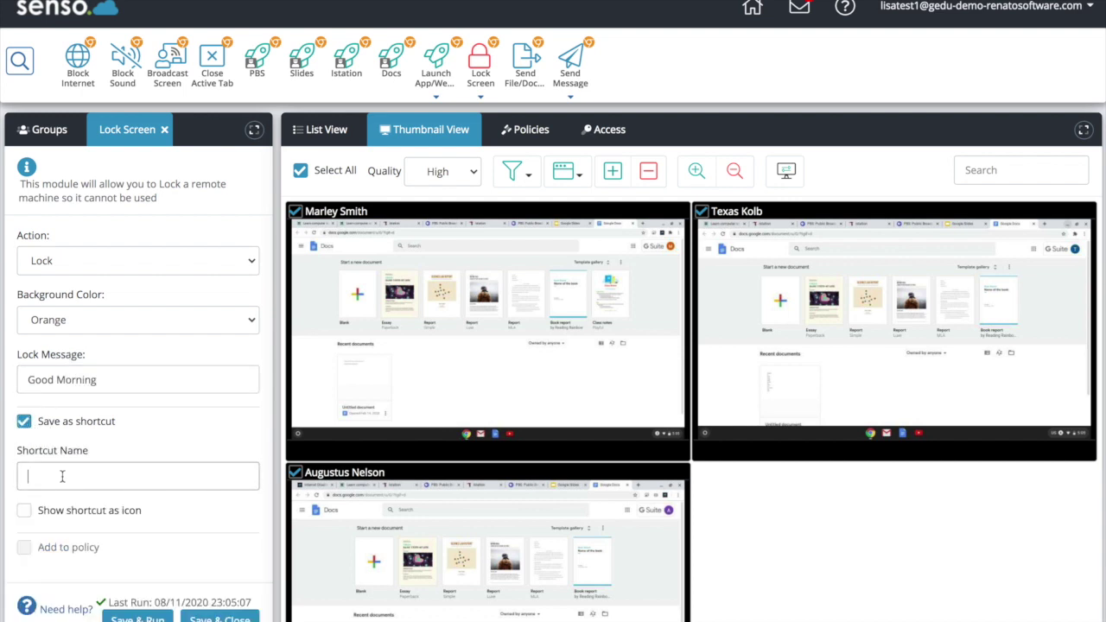
{"action": "type", "text": "Morning"}
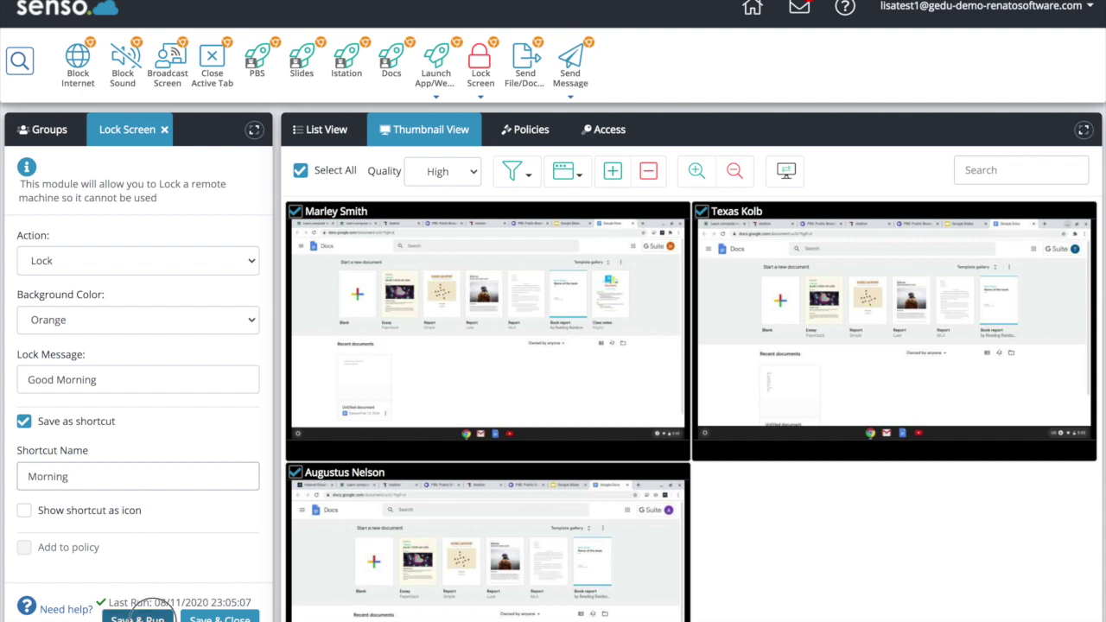
{"action": "left_click", "coordinate": [141, 616]}
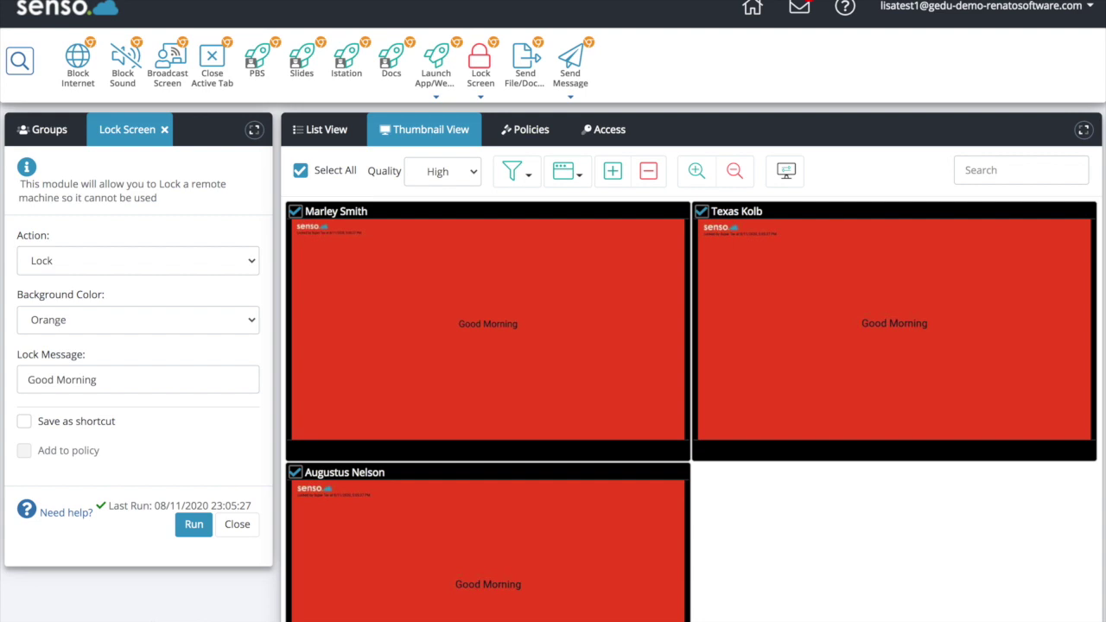
Step: Unlock all Chromebooks and lock them again with the saved Morning lock shortcut
{"action": "left_click", "coordinate": [168, 258]}
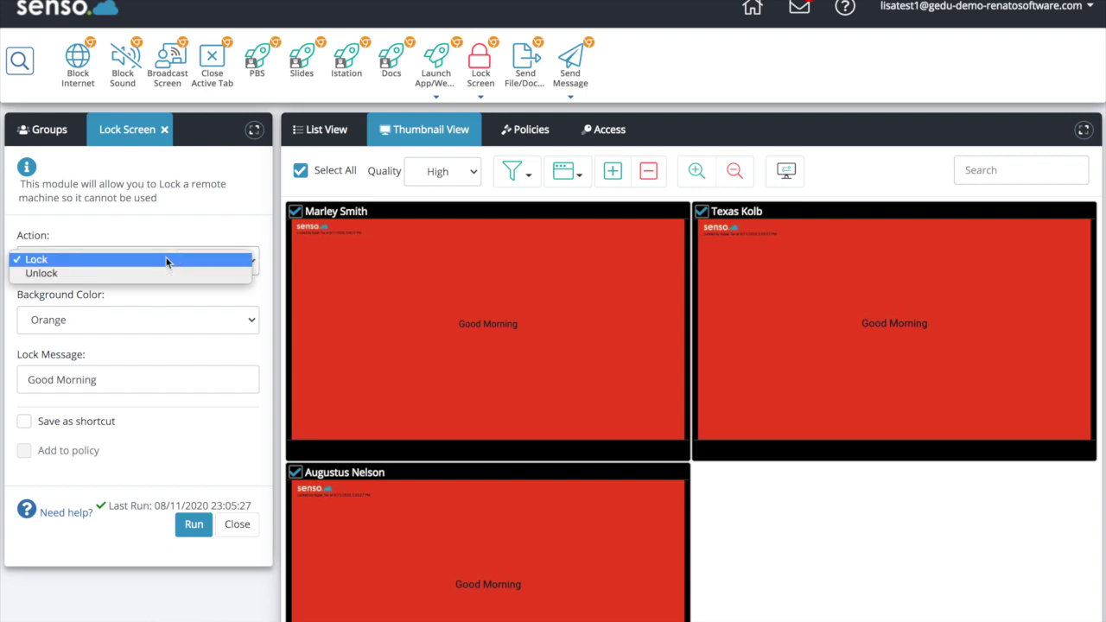
{"action": "left_click", "coordinate": [161, 272]}
{"action": "left_click", "coordinate": [195, 524]}
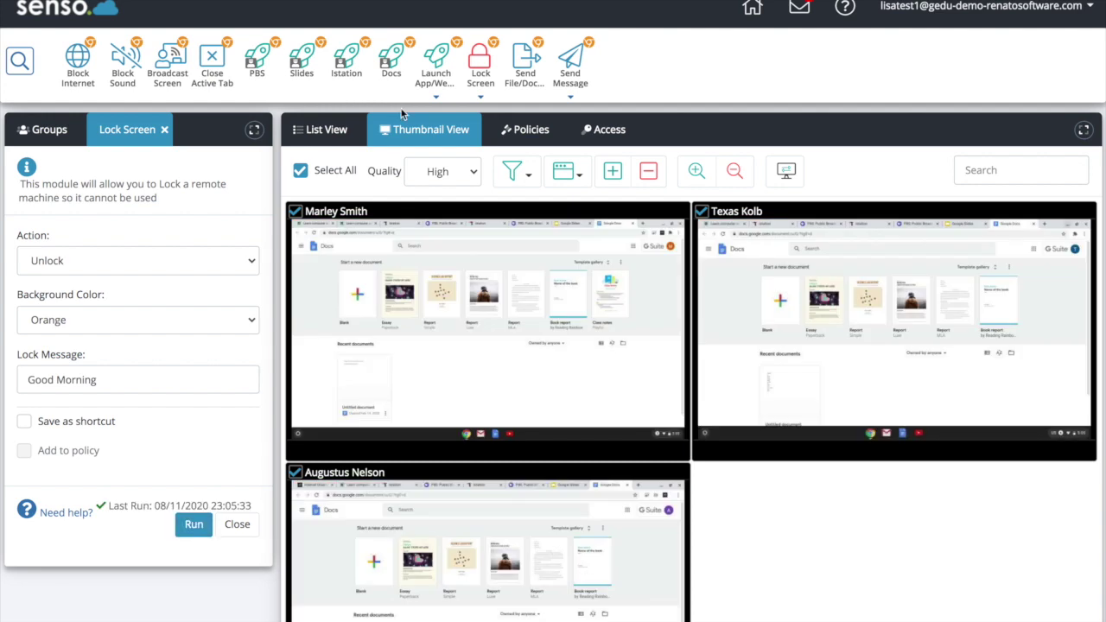
{"action": "left_click", "coordinate": [482, 96]}
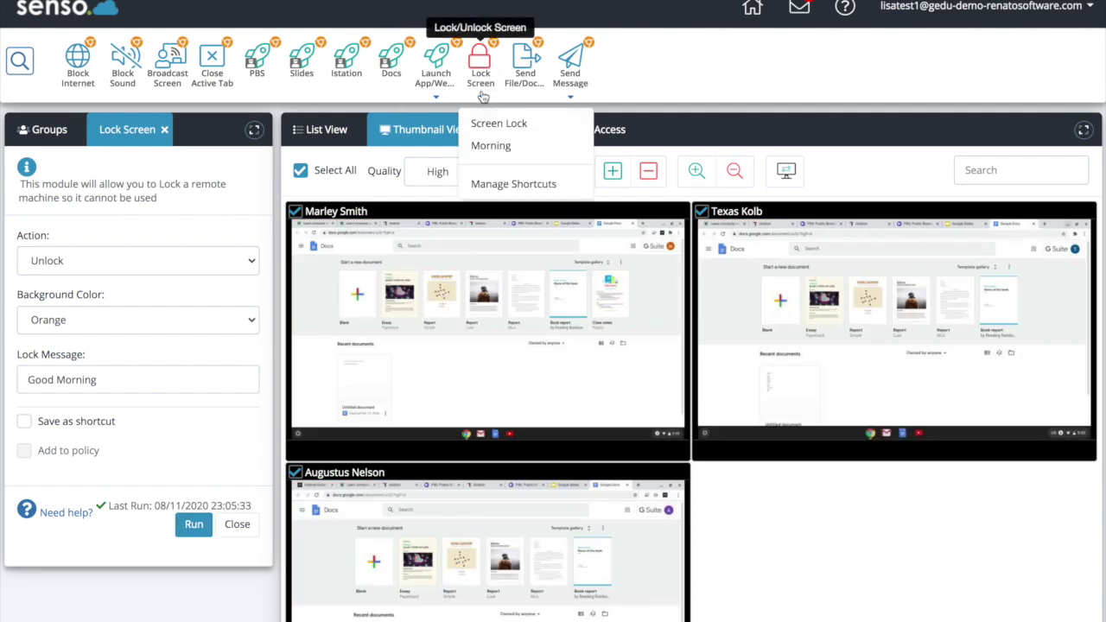
{"action": "left_click", "coordinate": [486, 145]}
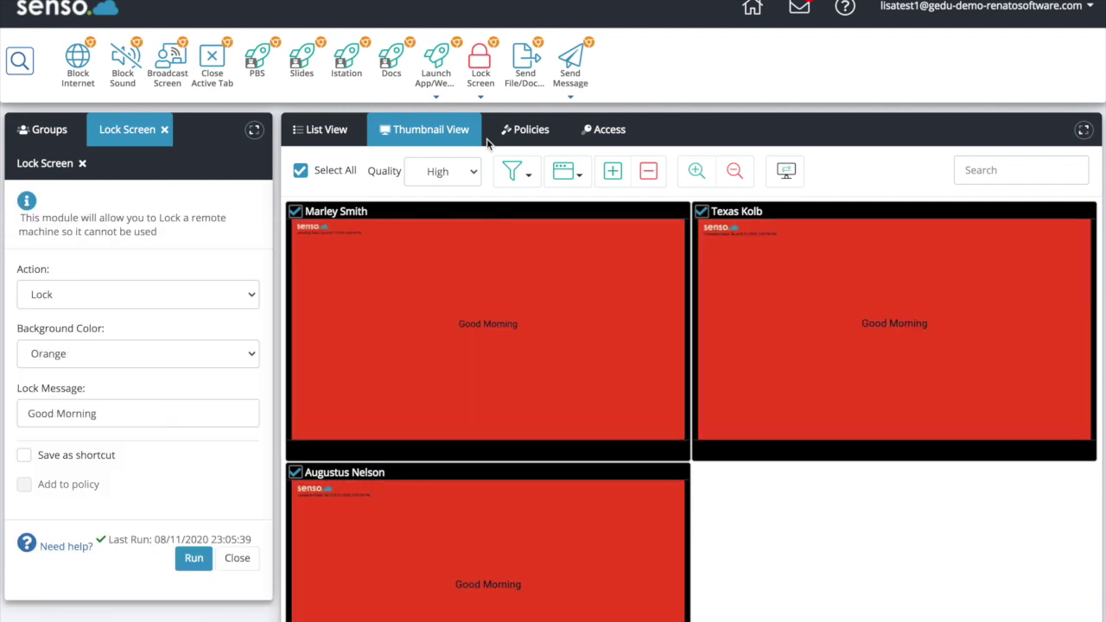
Step: Unlock the Chromebook screens and close both Lock Screen modules
{"action": "left_click", "coordinate": [125, 289]}
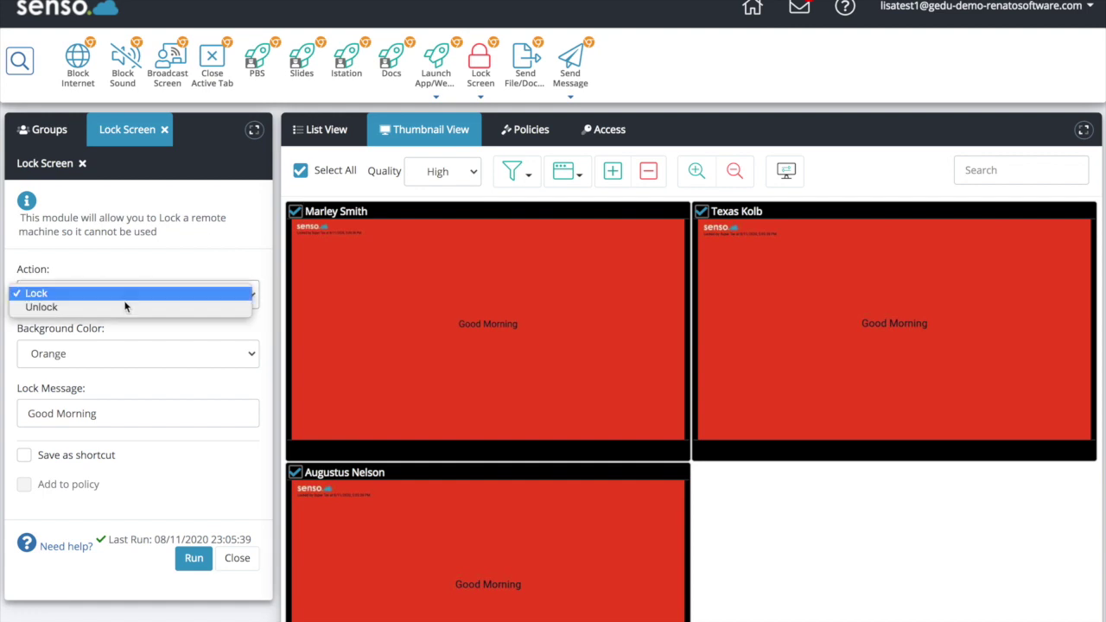
{"action": "left_click", "coordinate": [123, 307]}
{"action": "left_click", "coordinate": [183, 556]}
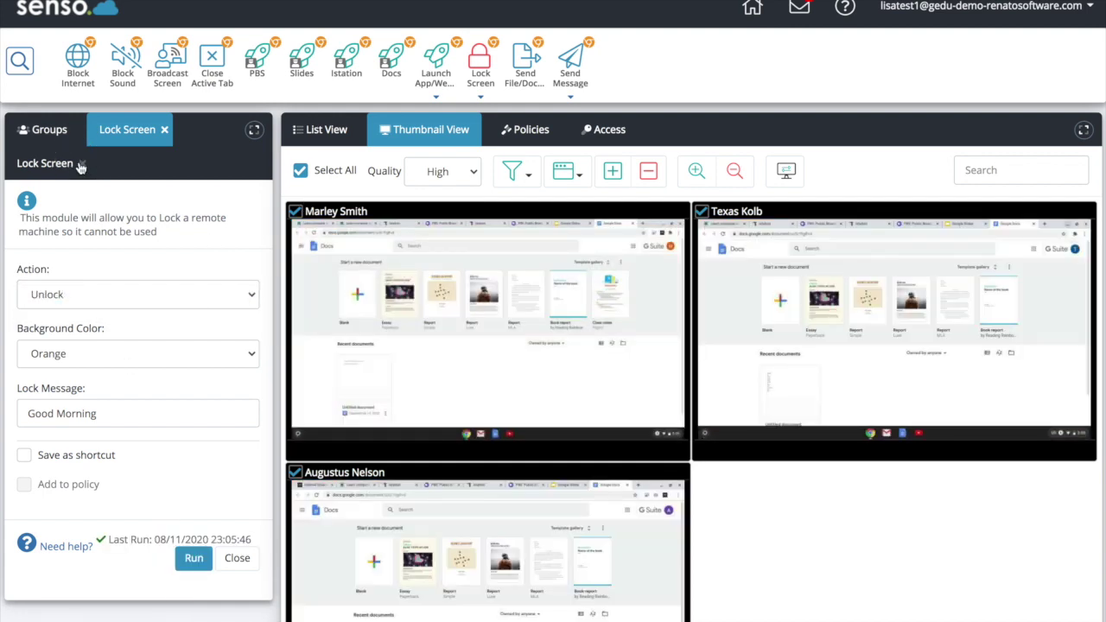
{"action": "left_click", "coordinate": [82, 163]}
{"action": "left_click", "coordinate": [164, 130]}
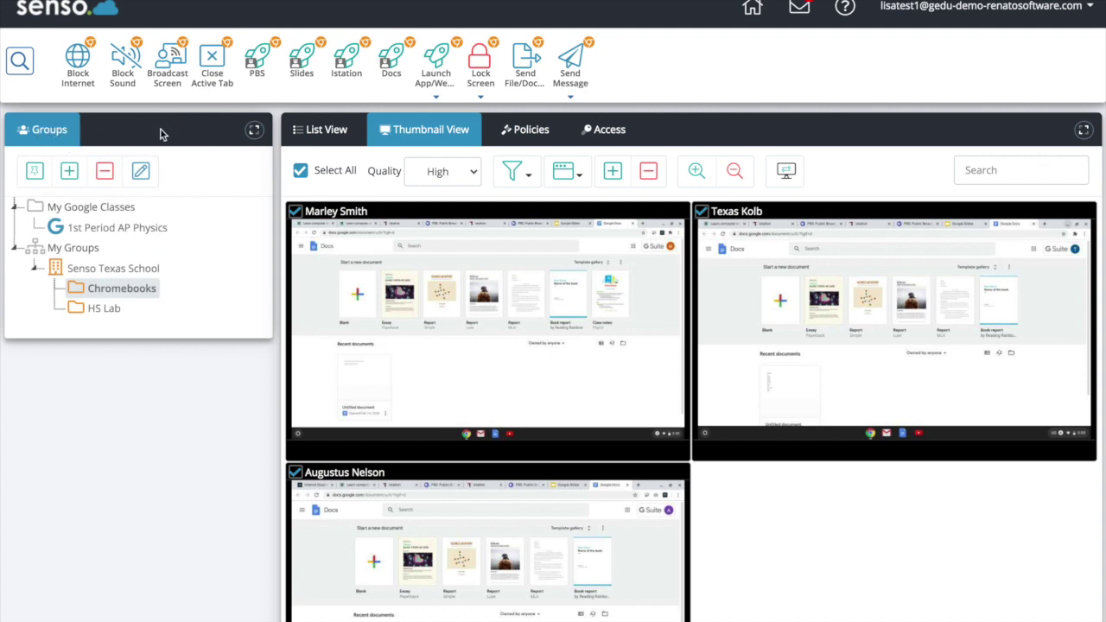
Step: Open the Send File/Document module, view its file upload option and return to the list of stored files
{"action": "left_click", "coordinate": [526, 62]}
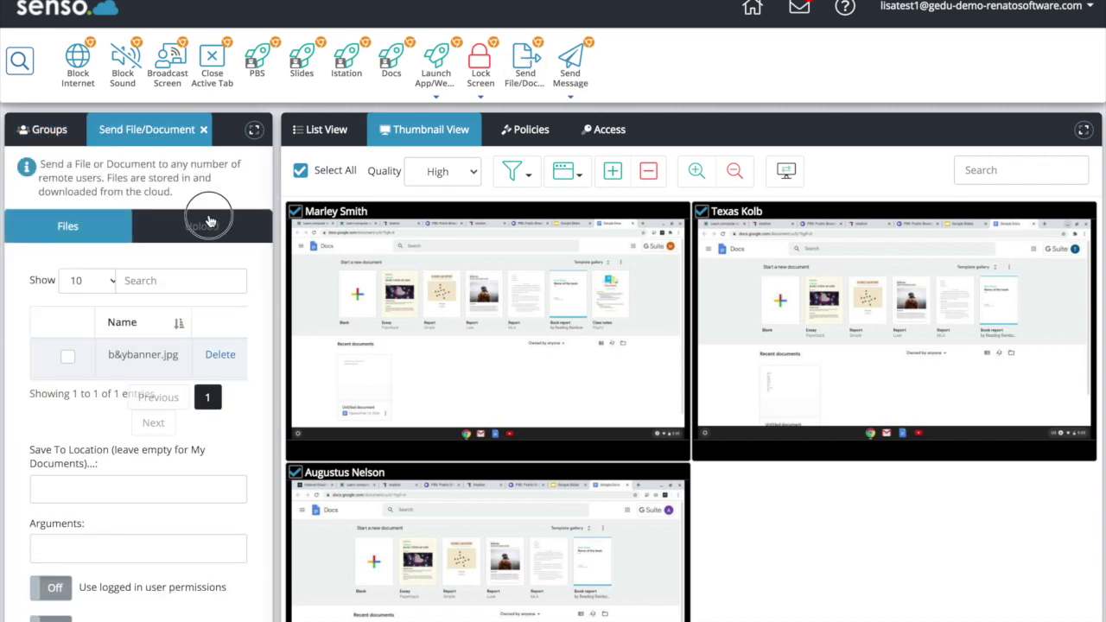
{"action": "left_click", "coordinate": [208, 221]}
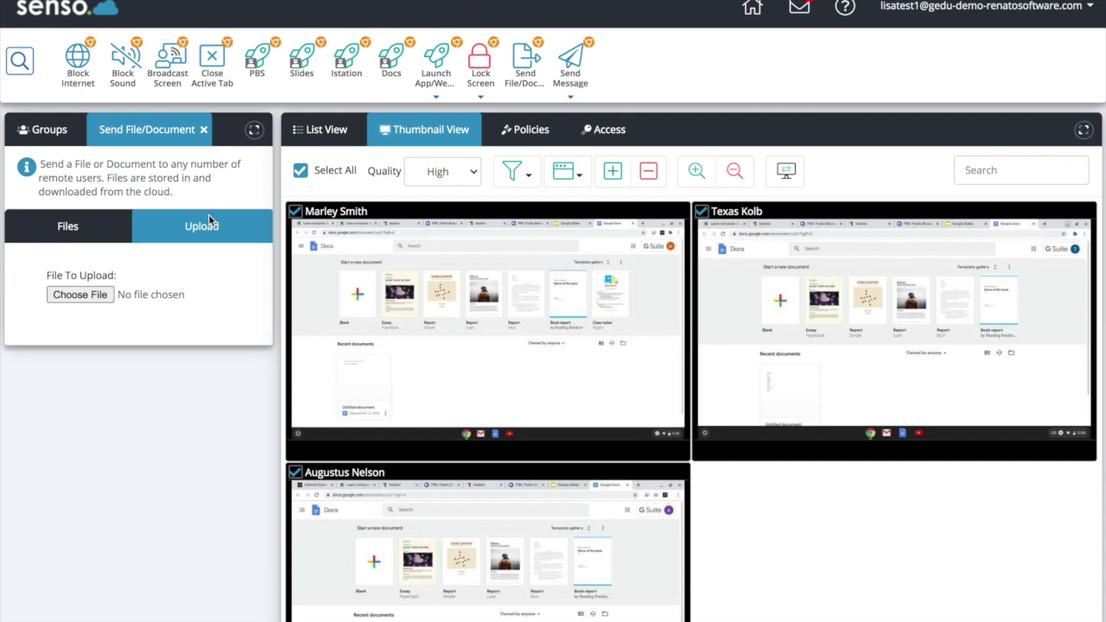
{"action": "left_click", "coordinate": [70, 228]}
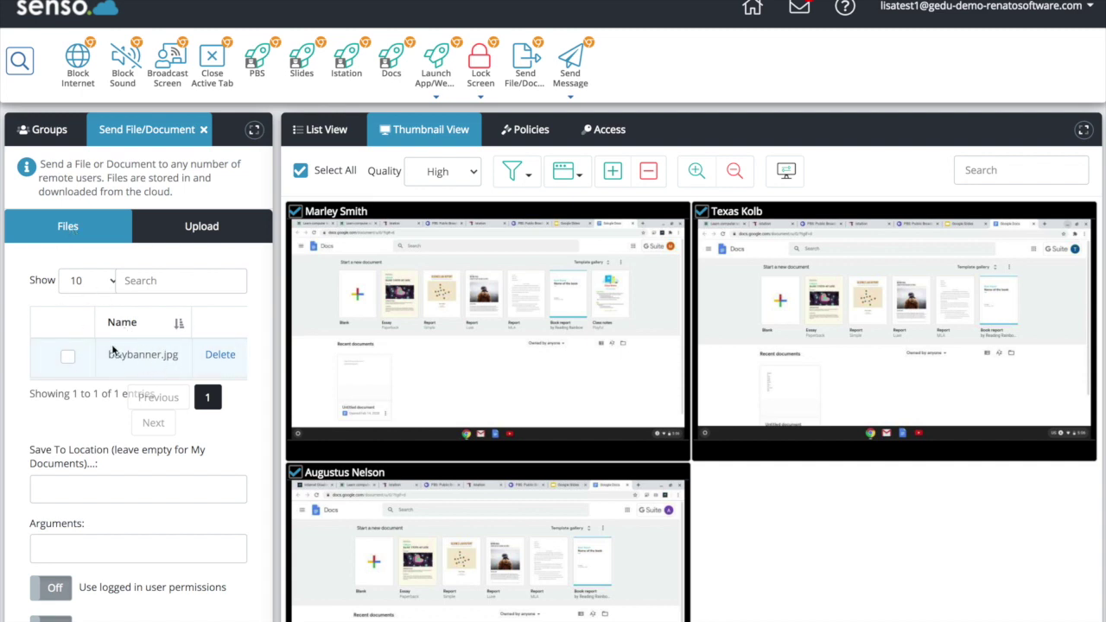
Step: Select b&ybanner.jpg, enable automatic running after sending and send the file to all Chromebooks
{"action": "left_click", "coordinate": [68, 357]}
{"action": "scroll", "coordinate": [87, 424], "scroll_direction": "down", "scroll_amount": 3}
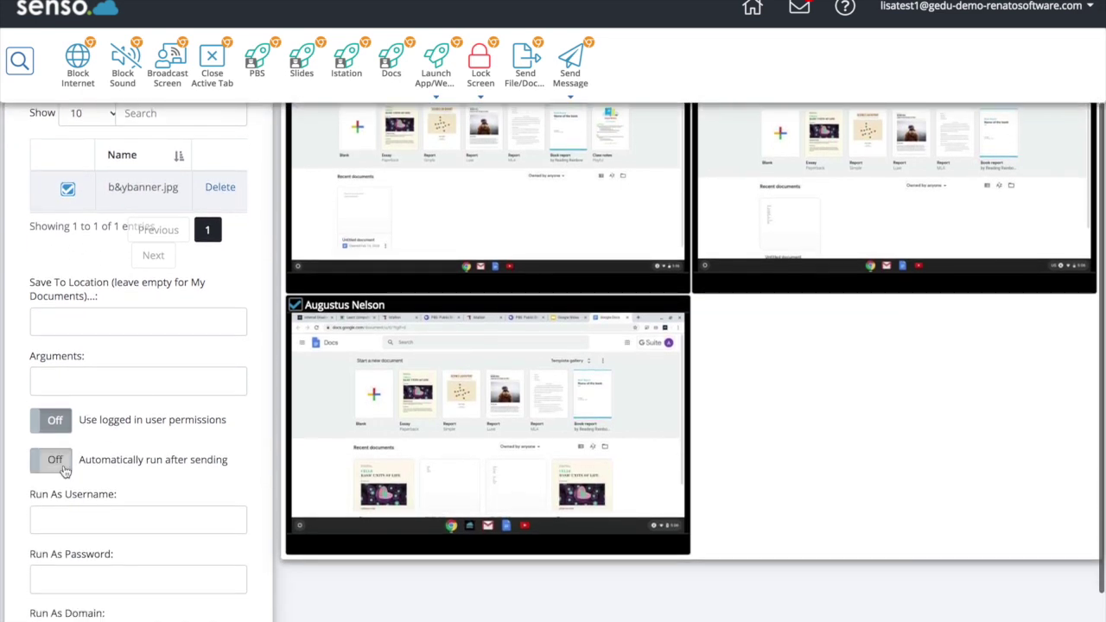
{"action": "left_click", "coordinate": [65, 469]}
{"action": "scroll", "coordinate": [182, 439], "scroll_direction": "up", "scroll_amount": 1}
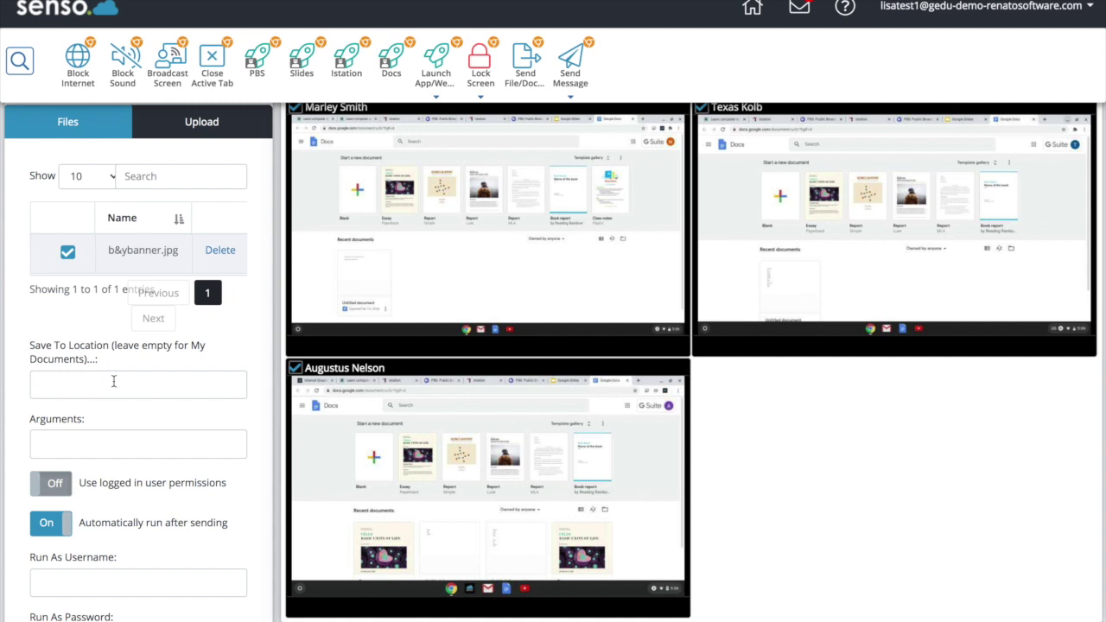
{"action": "scroll", "coordinate": [113, 381], "scroll_direction": "down", "scroll_amount": 1}
{"action": "scroll", "coordinate": [147, 330], "scroll_direction": "down", "scroll_amount": 2}
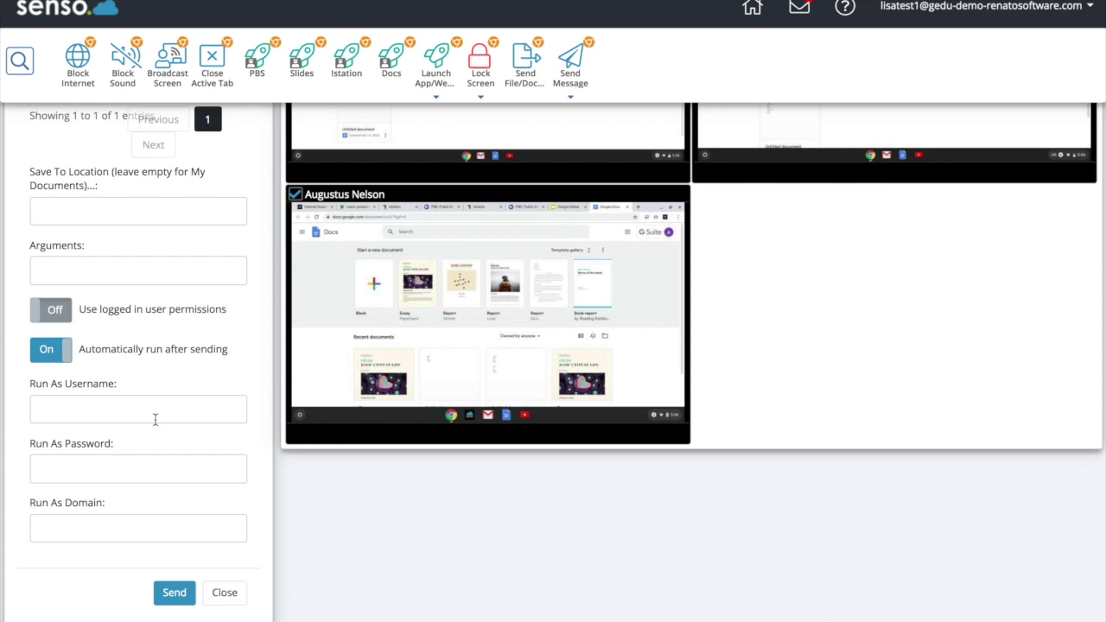
{"action": "scroll", "coordinate": [155, 418], "scroll_direction": "up", "scroll_amount": 2}
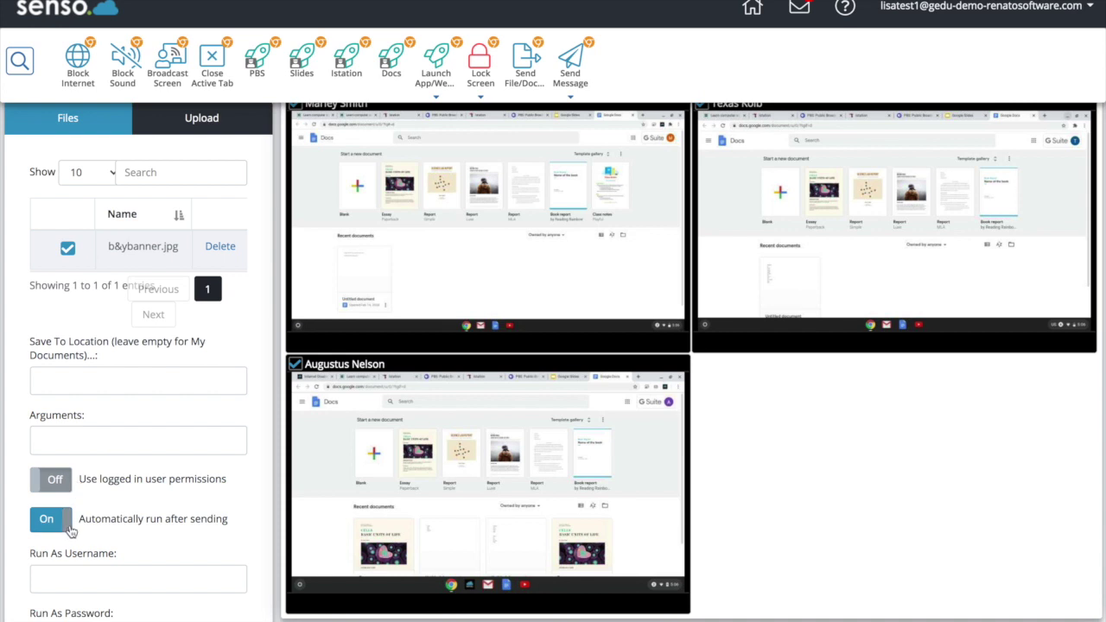
{"action": "scroll", "coordinate": [161, 518], "scroll_direction": "down", "scroll_amount": 2}
{"action": "left_click", "coordinate": [178, 591]}
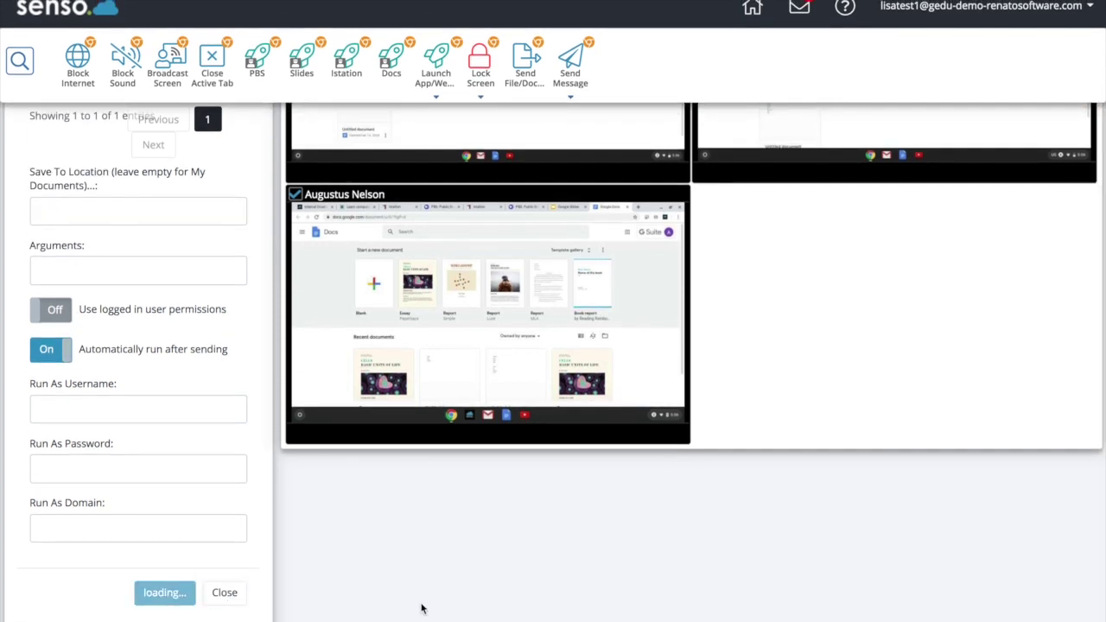
Step: Open a remote view of the first student's Chromebook and set its screen scale to Best Fit (Full)
{"action": "scroll", "coordinate": [421, 609], "scroll_direction": "up", "scroll_amount": 1}
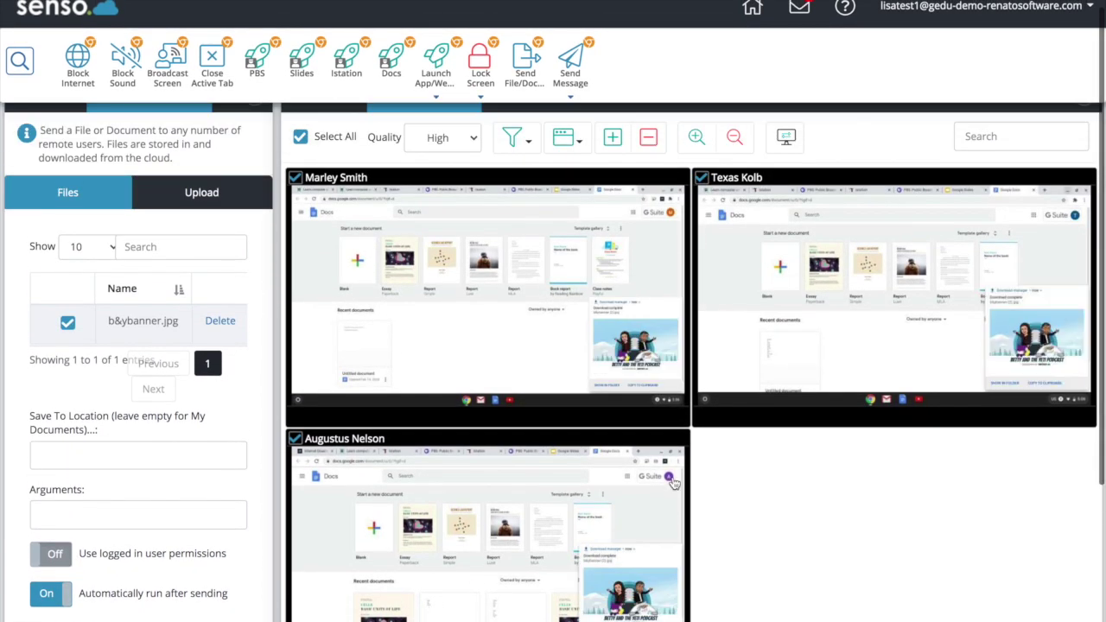
{"action": "left_click", "coordinate": [646, 364]}
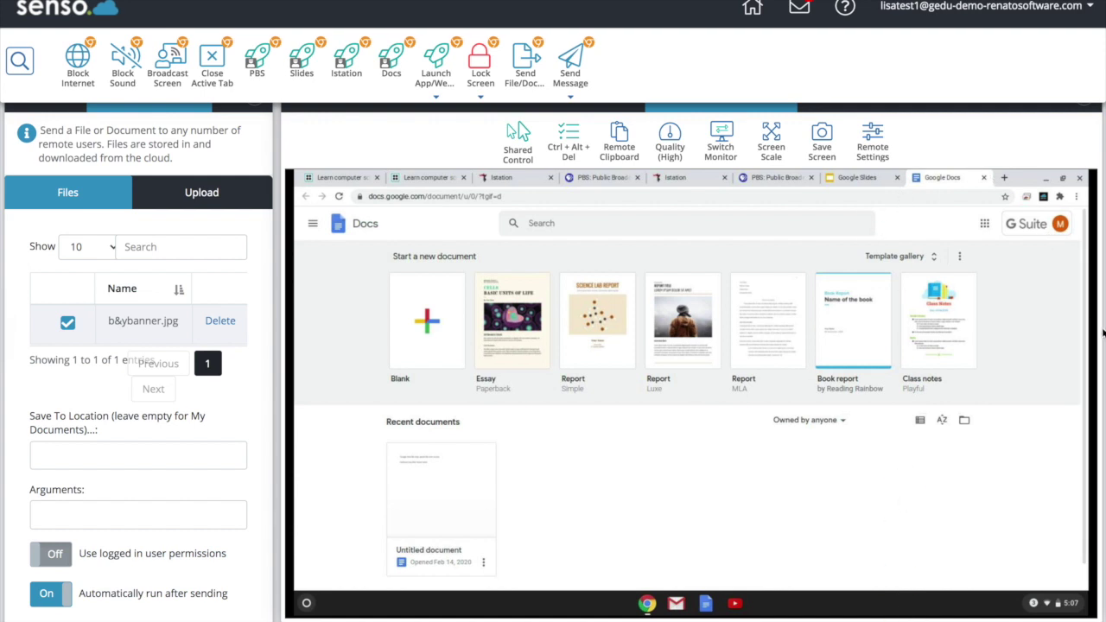
{"action": "right_click", "coordinate": [368, 160]}
{"action": "left_click", "coordinate": [363, 144]}
{"action": "left_click", "coordinate": [772, 138]}
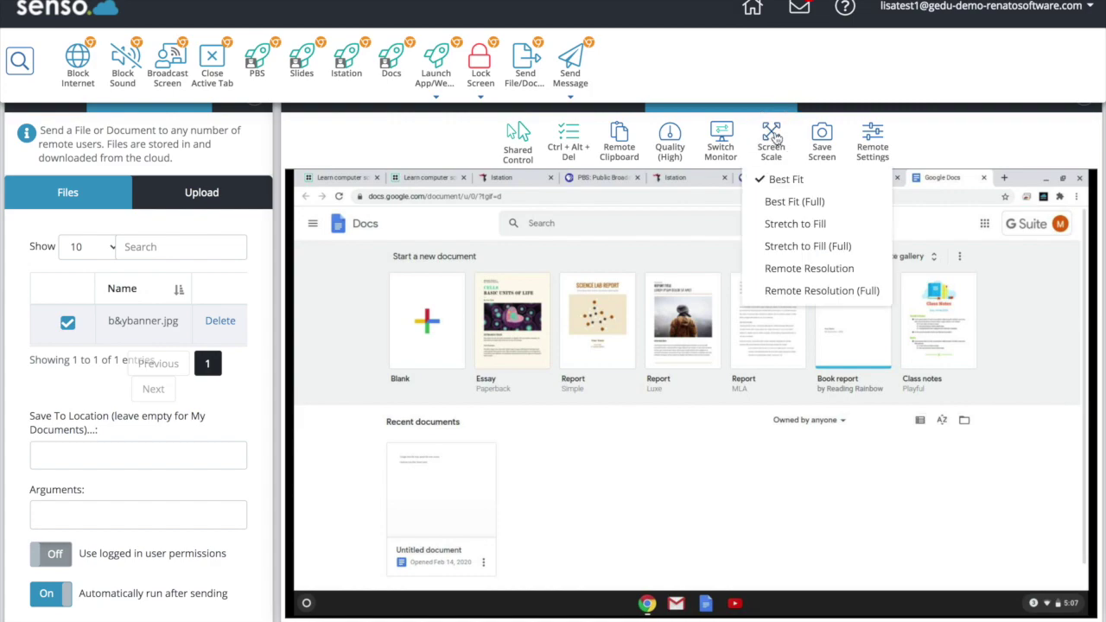
{"action": "left_click", "coordinate": [776, 197]}
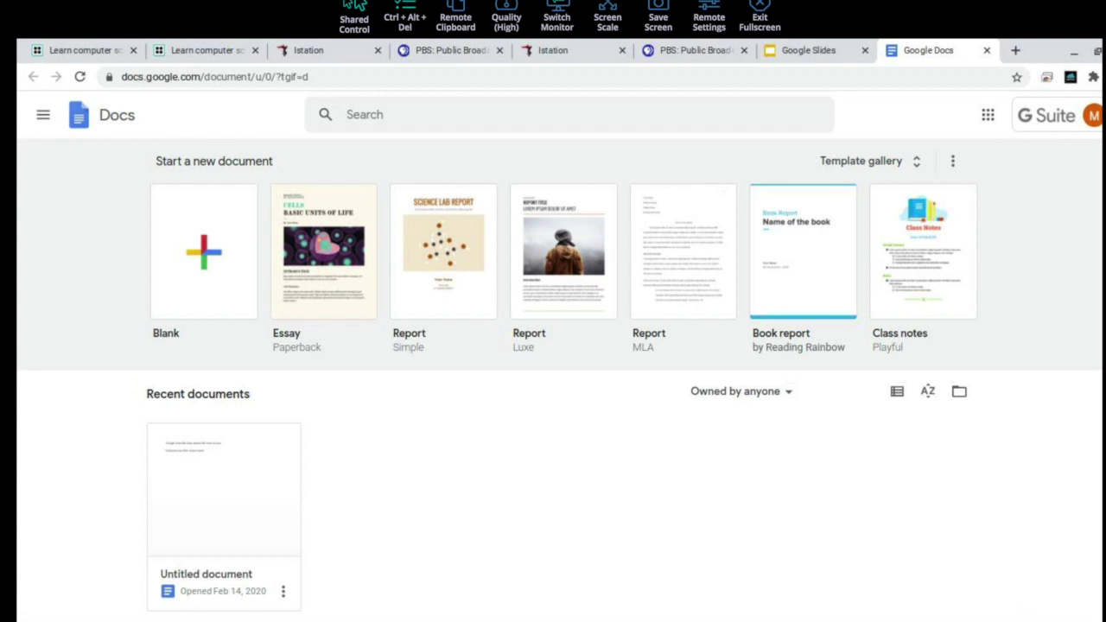
Step: Exit the full-screen remote view and close both the remote session and the Send File/Document module
{"action": "left_click", "coordinate": [776, 35]}
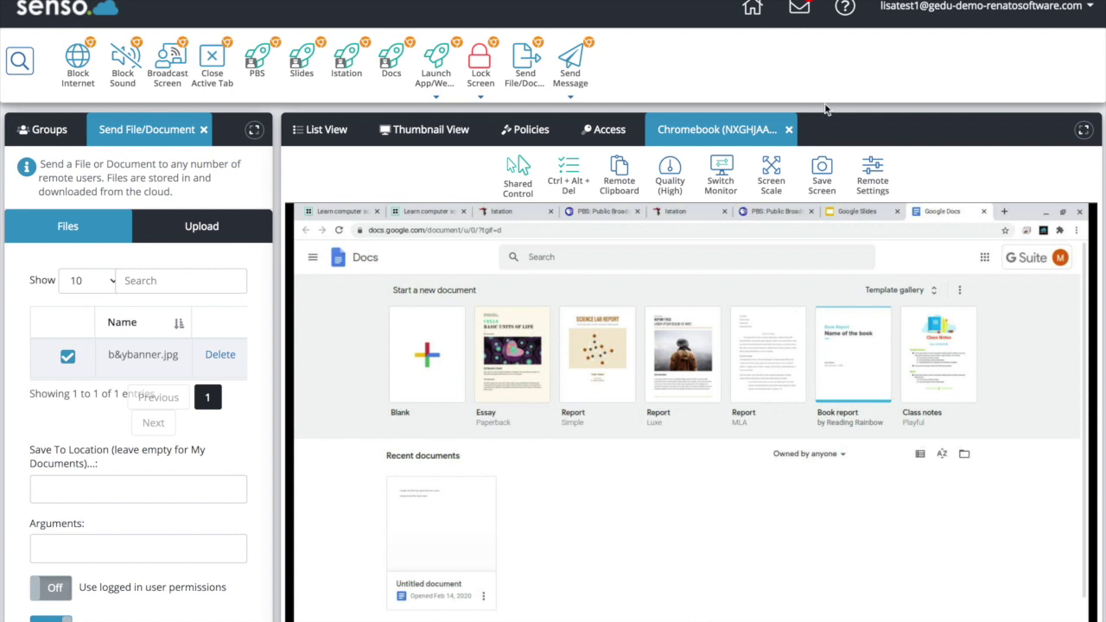
{"action": "left_click", "coordinate": [789, 131]}
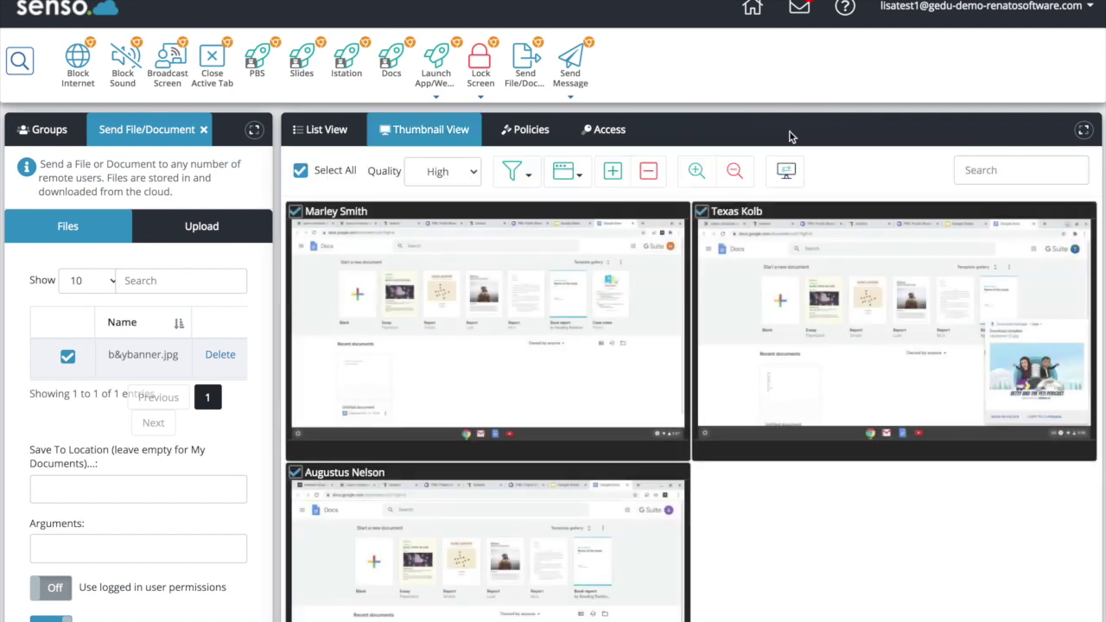
{"action": "left_click", "coordinate": [204, 130]}
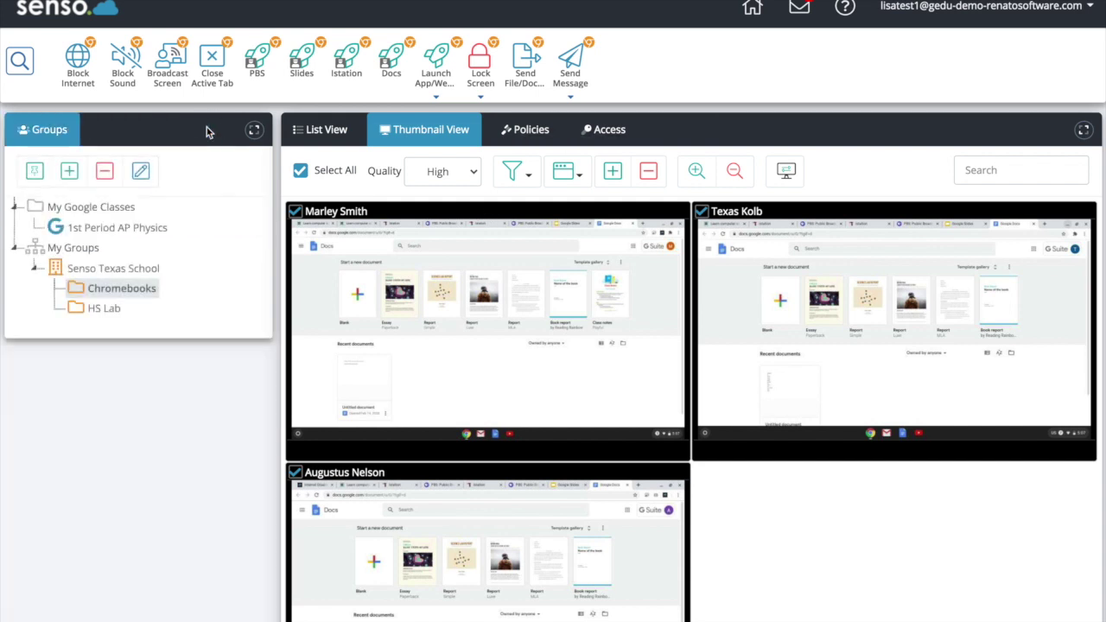
Step: Send the message "Hello world" to all Chromebooks, followed by the saved Morning message shortcut
{"action": "left_click", "coordinate": [570, 62]}
{"action": "left_click", "coordinate": [160, 277]}
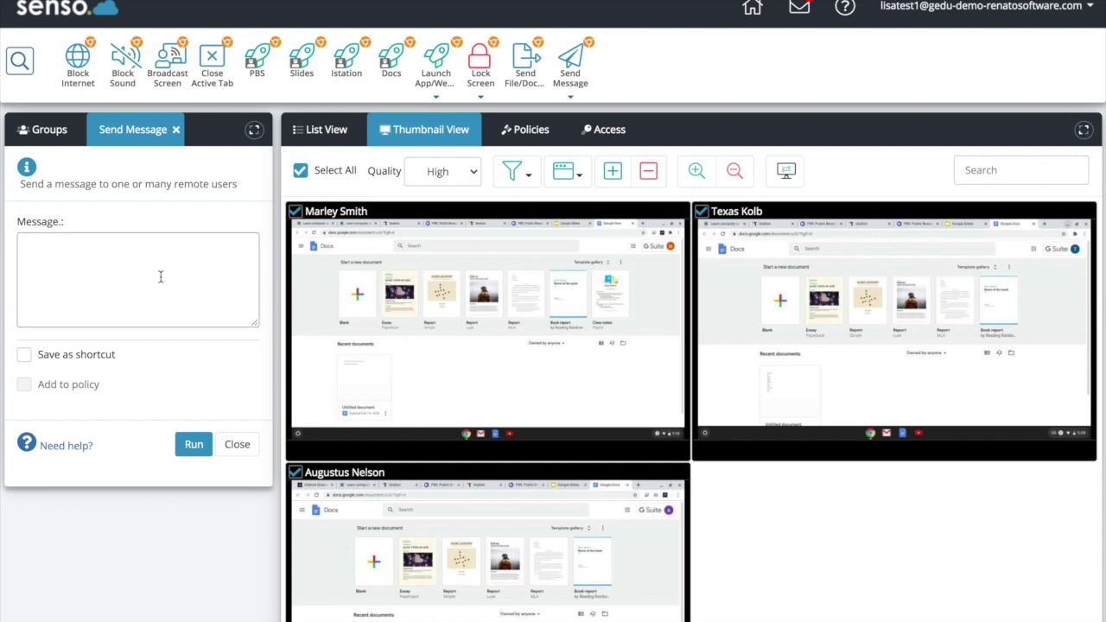
{"action": "type", "text": "Hello world"}
{"action": "left_click", "coordinate": [204, 443]}
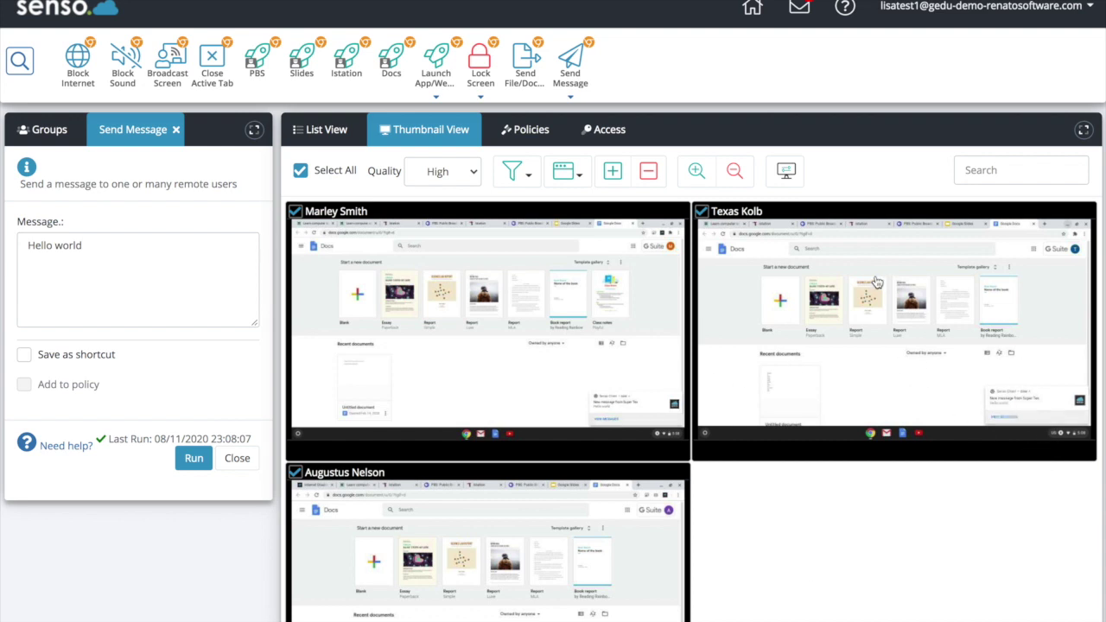
{"action": "left_click", "coordinate": [572, 97]}
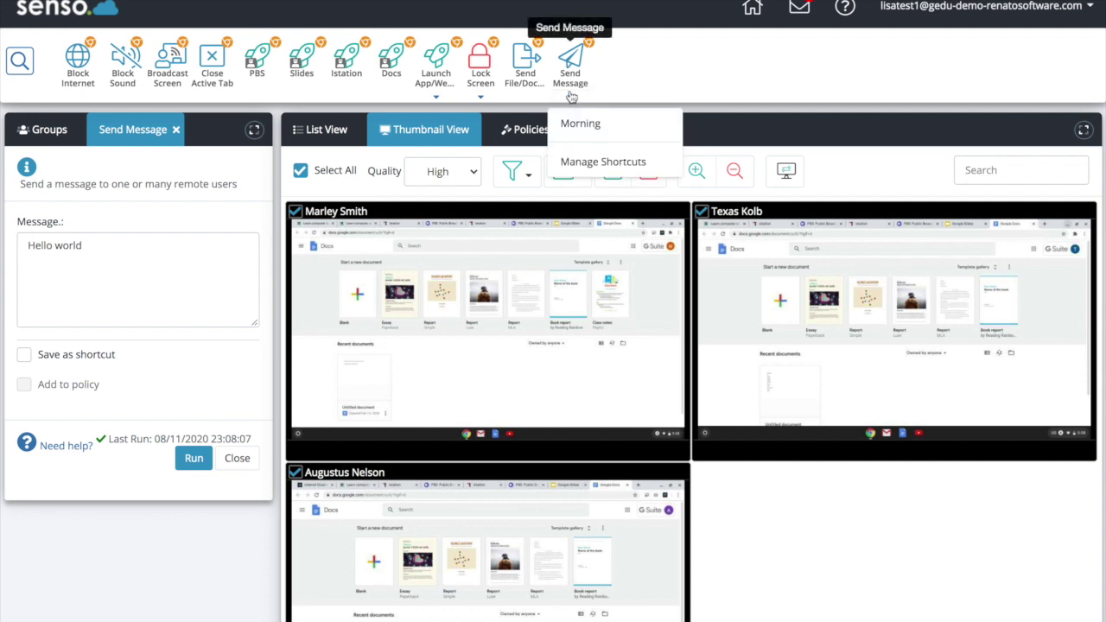
{"action": "left_click", "coordinate": [580, 123]}
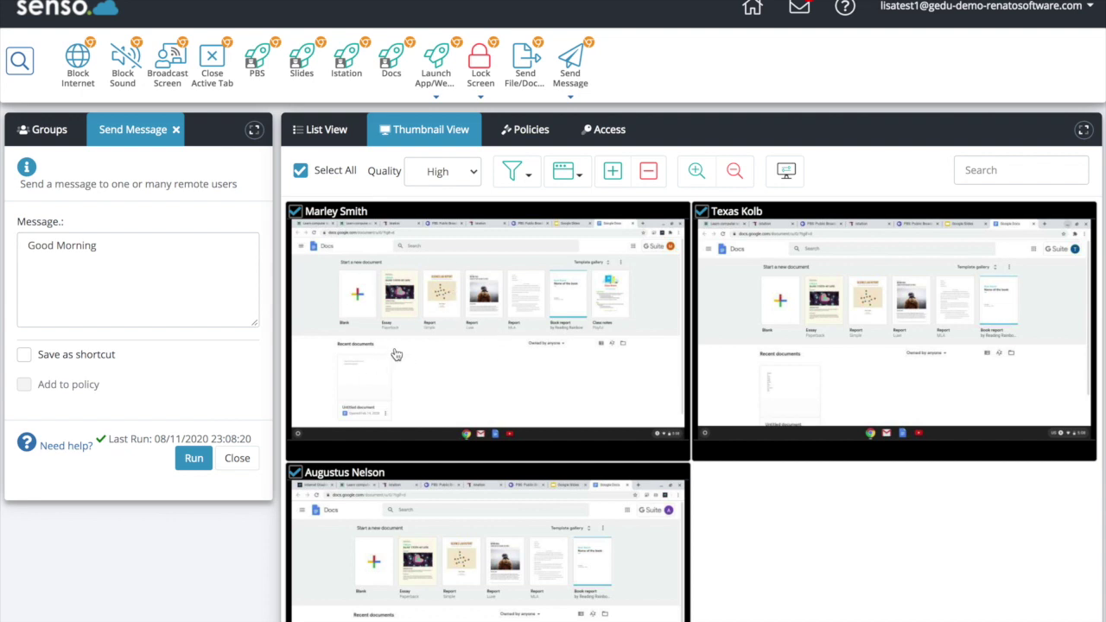
Step: Deselect all the Chromebooks and close the Send Message module
{"action": "left_click", "coordinate": [301, 171]}
{"action": "left_click", "coordinate": [176, 130]}
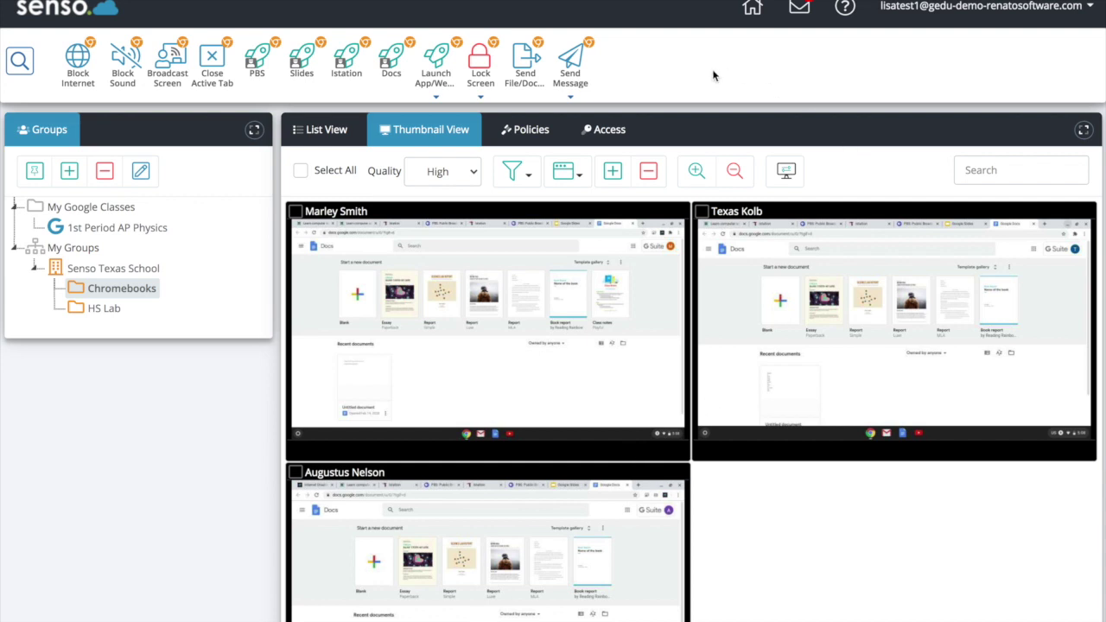
Step: Return to the home page, show the Chromebooks group in Thumbnail View and enlarge its thumbnails
{"action": "left_click", "coordinate": [752, 10]}
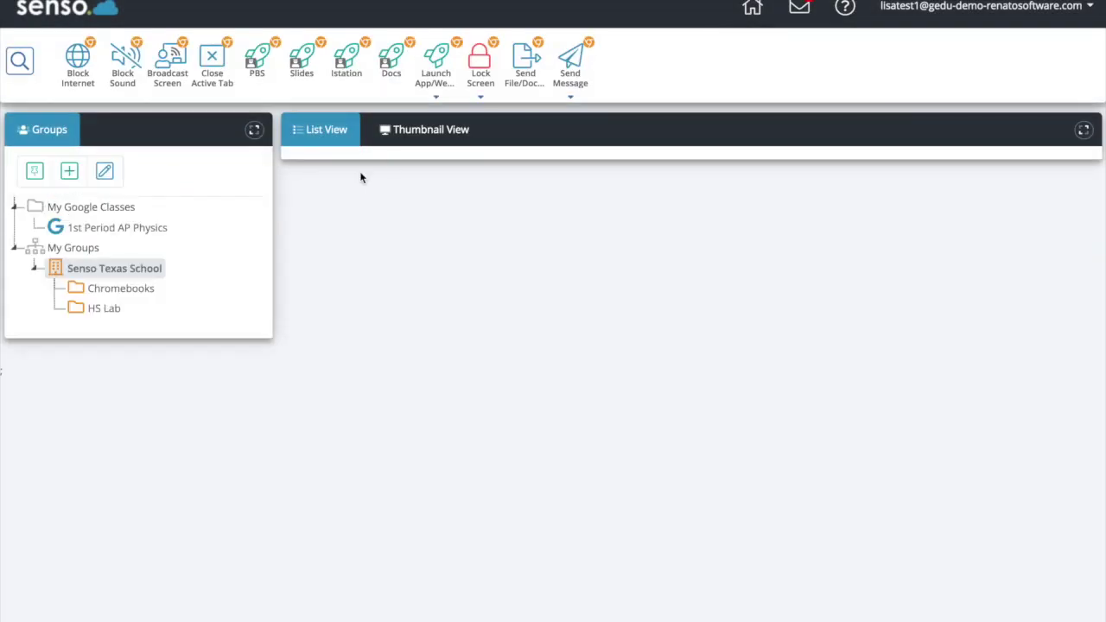
{"action": "left_click", "coordinate": [427, 133]}
{"action": "left_click", "coordinate": [138, 289]}
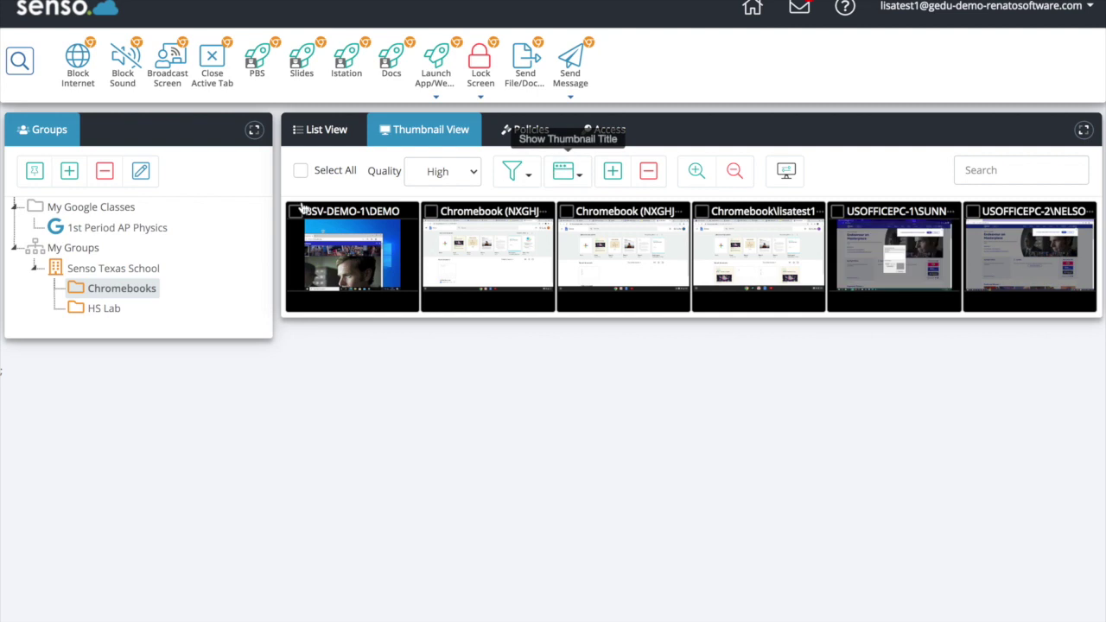
{"action": "left_click", "coordinate": [127, 291]}
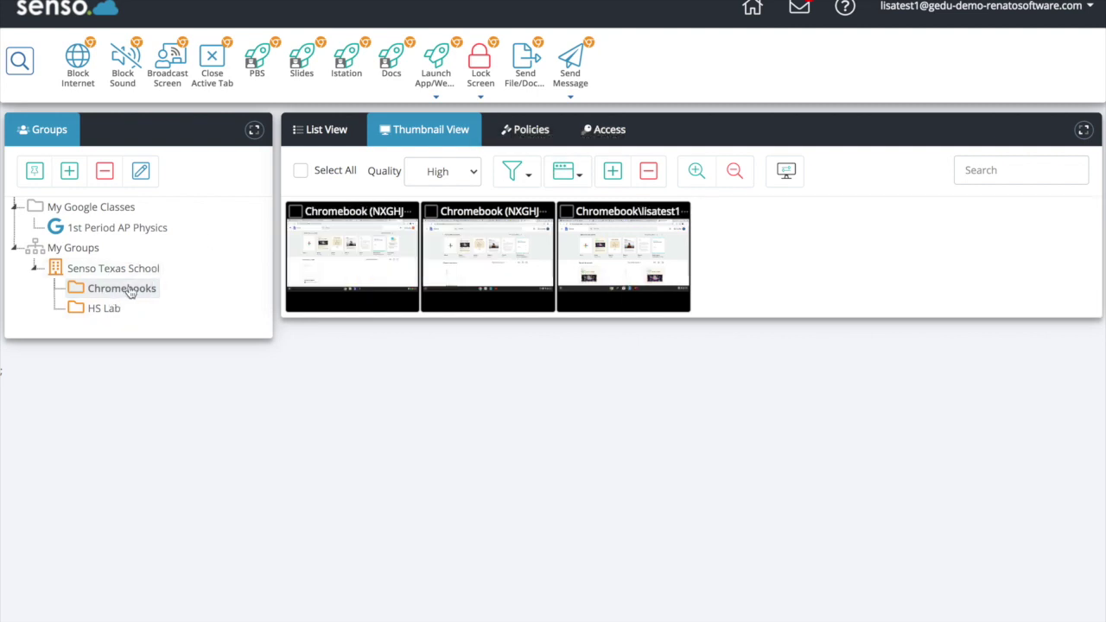
{"action": "left_click", "coordinate": [696, 170]}
Step: View the Senso platform messages and close the message list
{"action": "left_click", "coordinate": [801, 15]}
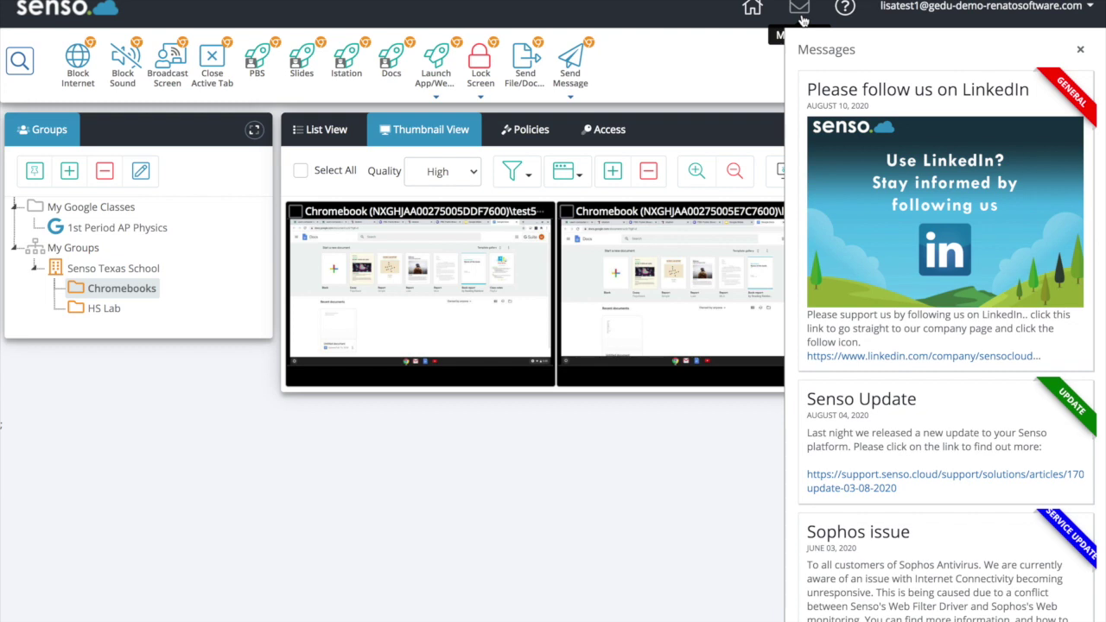
{"action": "left_click", "coordinate": [1080, 50]}
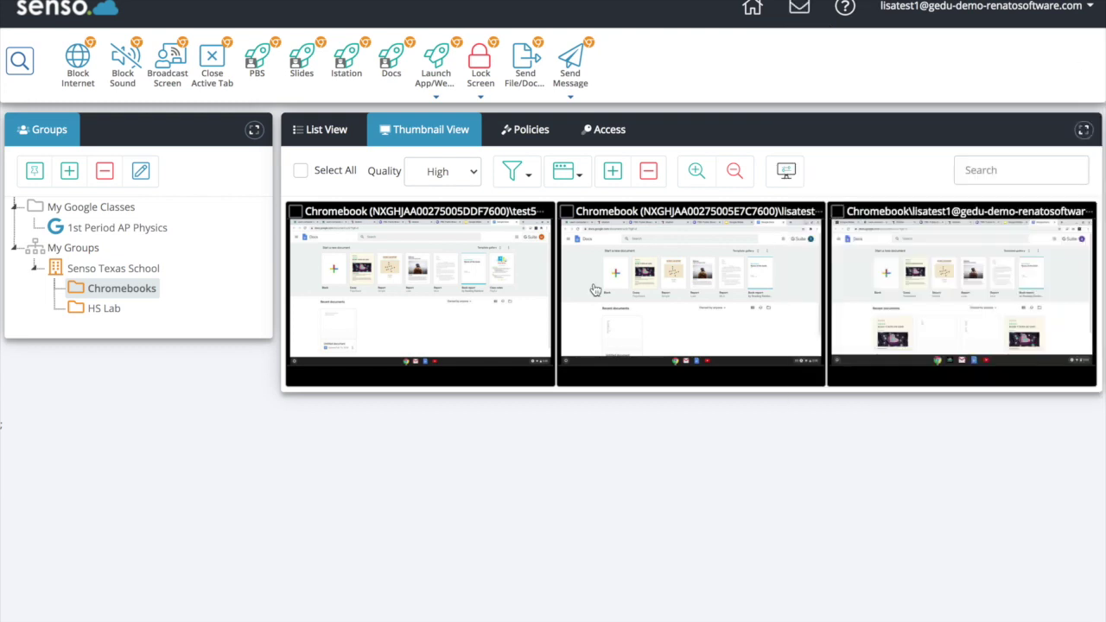